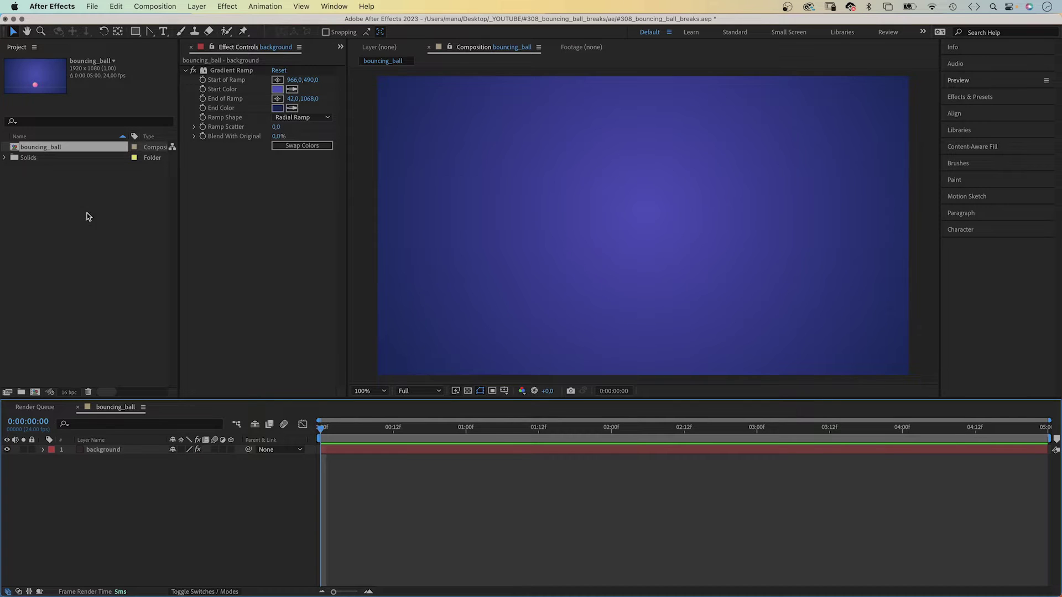
Add a composition-sized rectangle shape layer and name it 'floor'
click(101, 451)
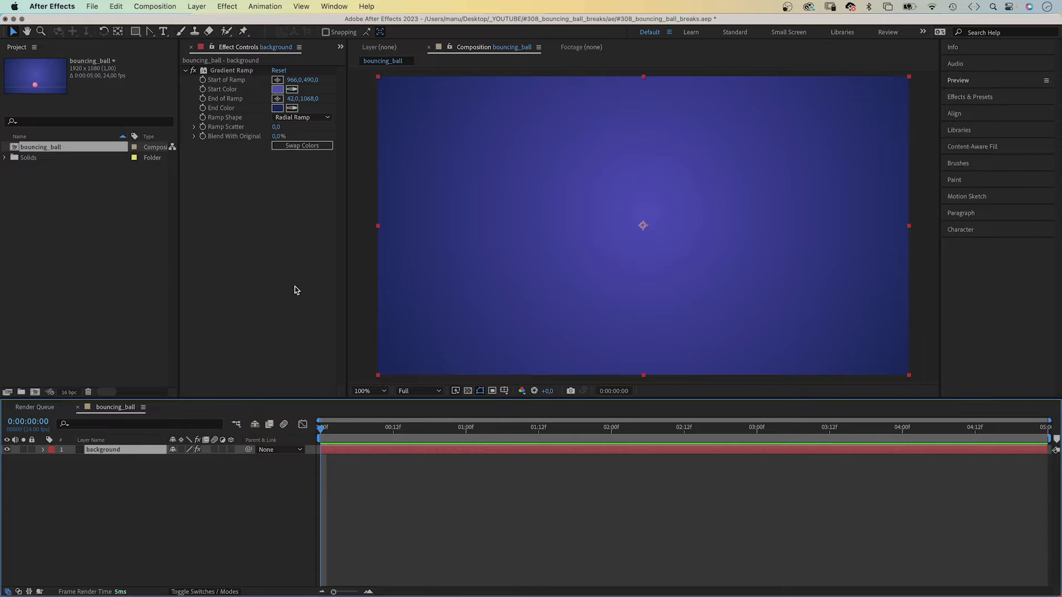
click(164, 505)
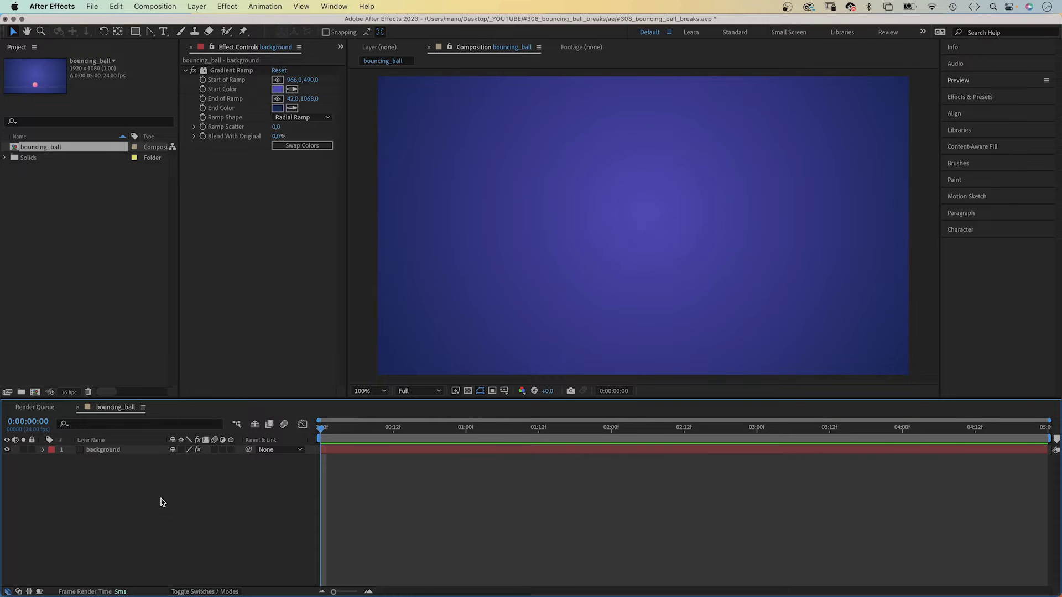
double_click(136, 32)
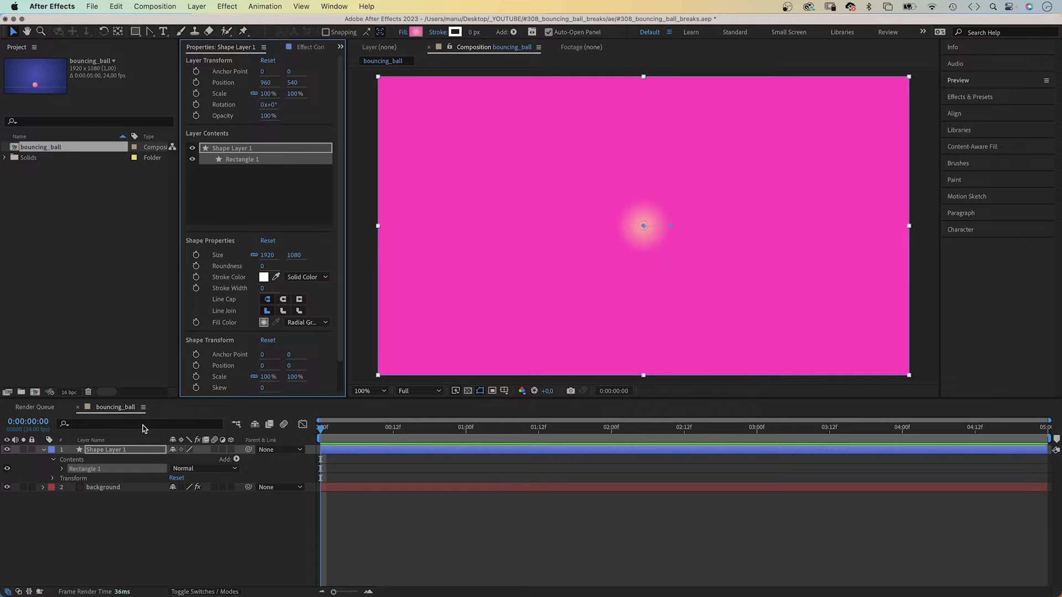
key(Return)
text(floor)
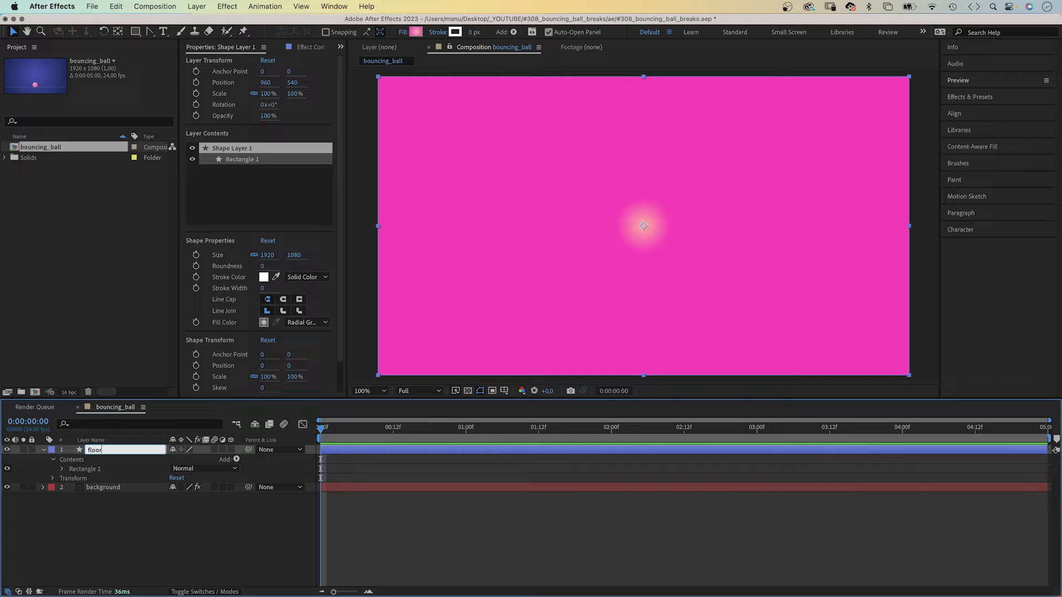
key(Return)
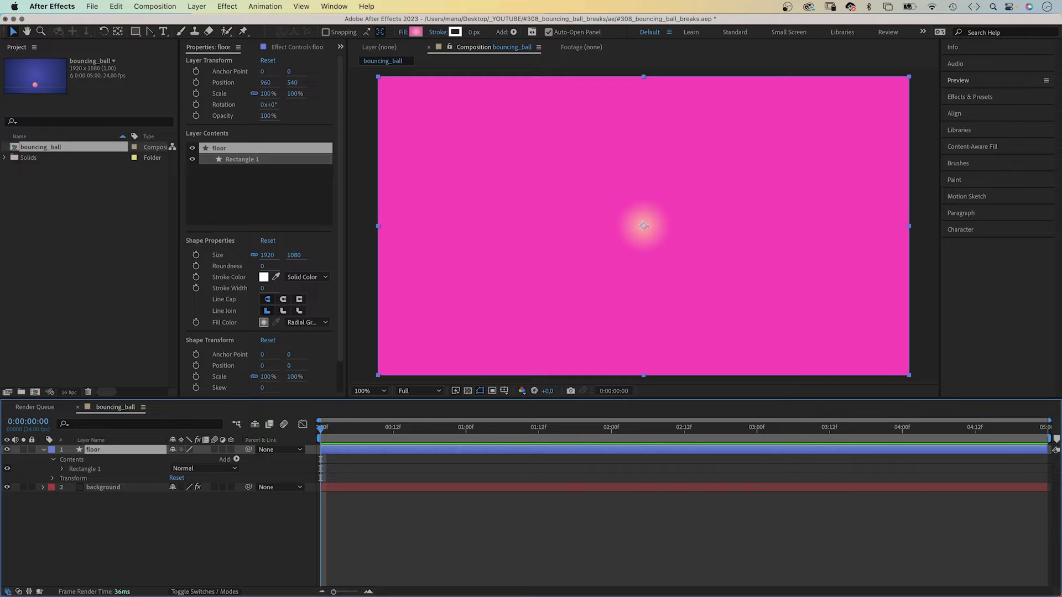
Unlink the rectangle's size and set its height to 2, giving a 1920 × 2 line
click(61, 469)
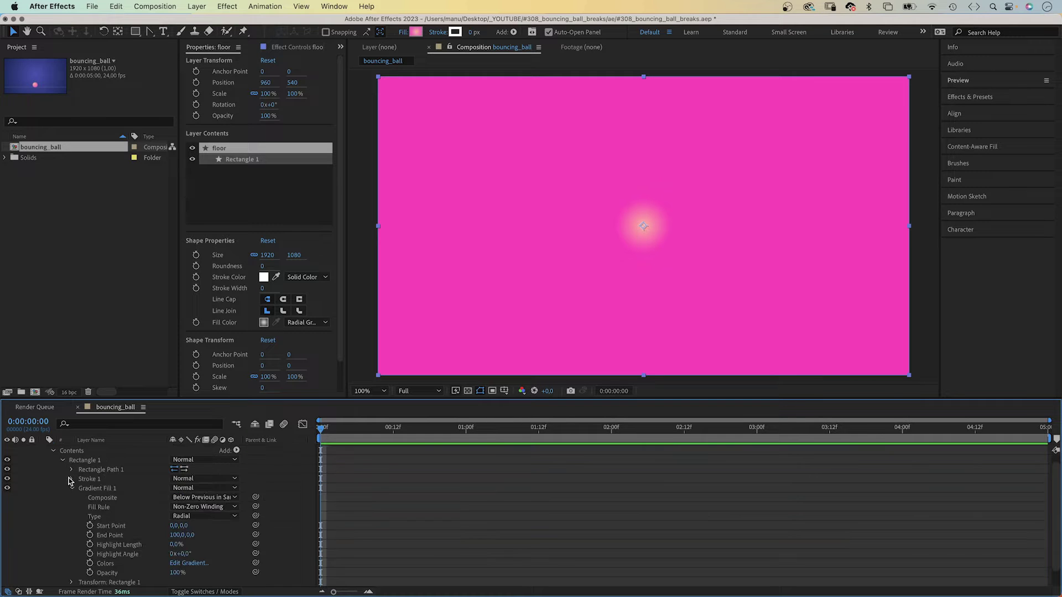
click(71, 489)
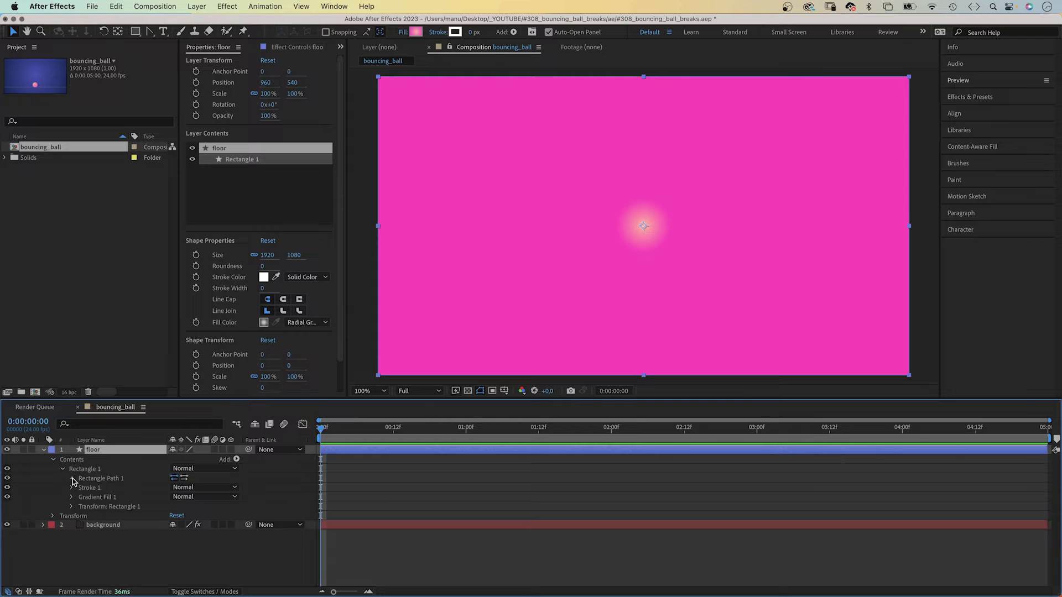
click(73, 479)
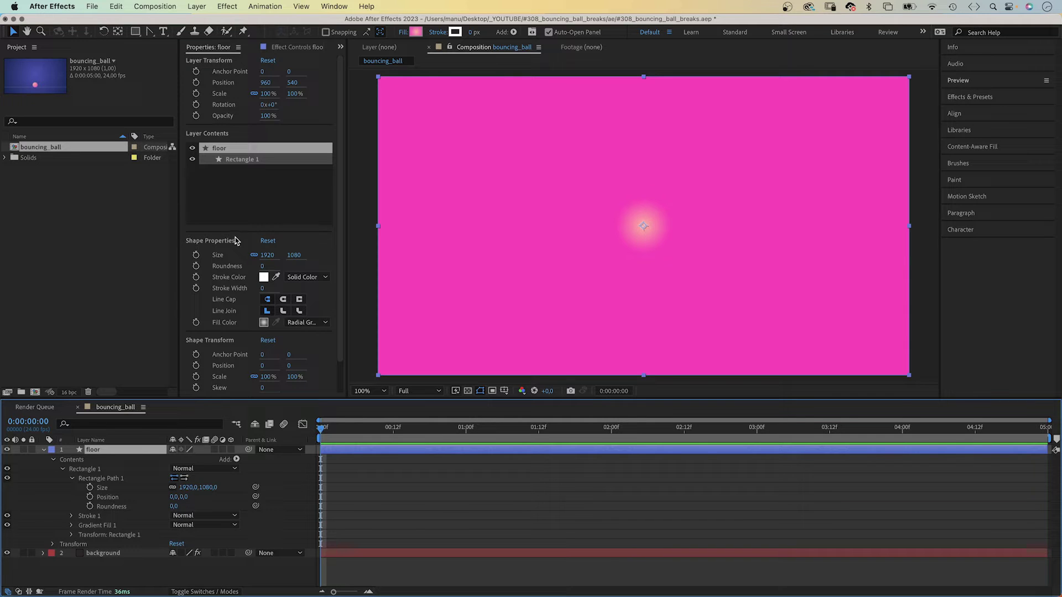
click(254, 256)
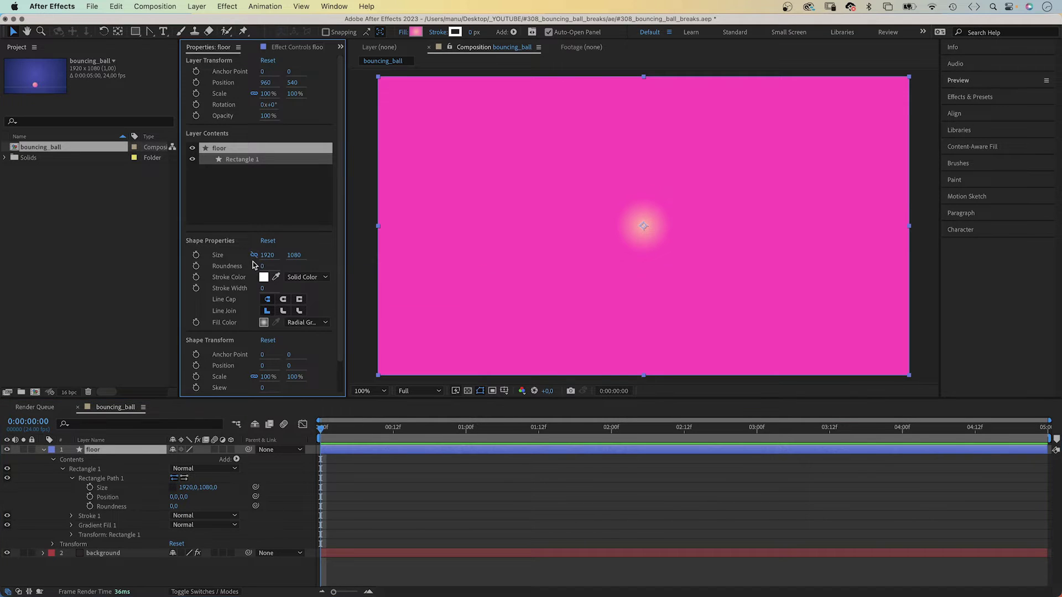
click(288, 258)
text(2)
key(Return)
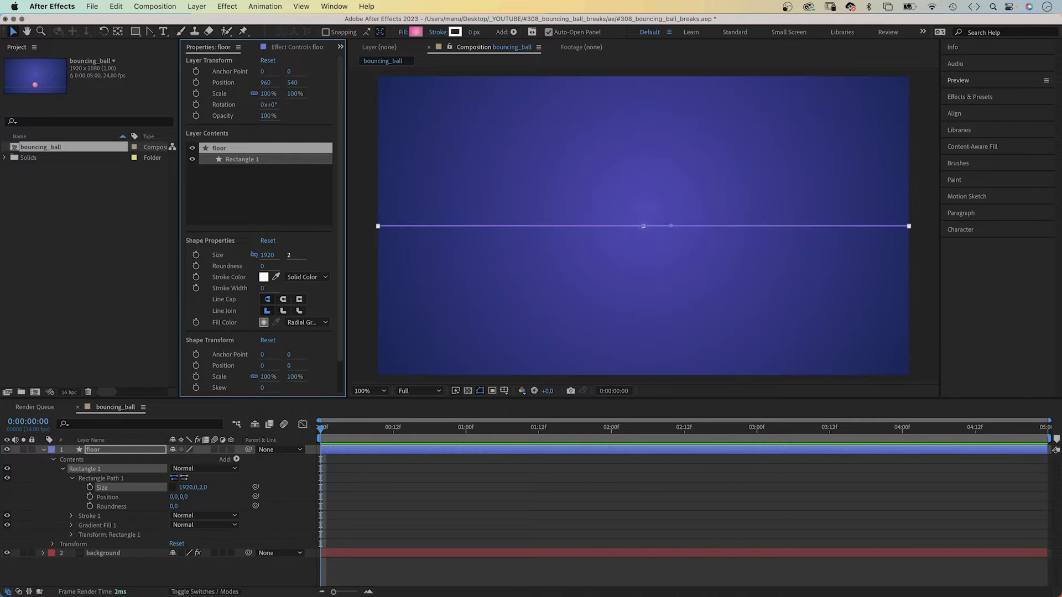
Remove the floor's stroke and give it a solid white fill
click(303, 277)
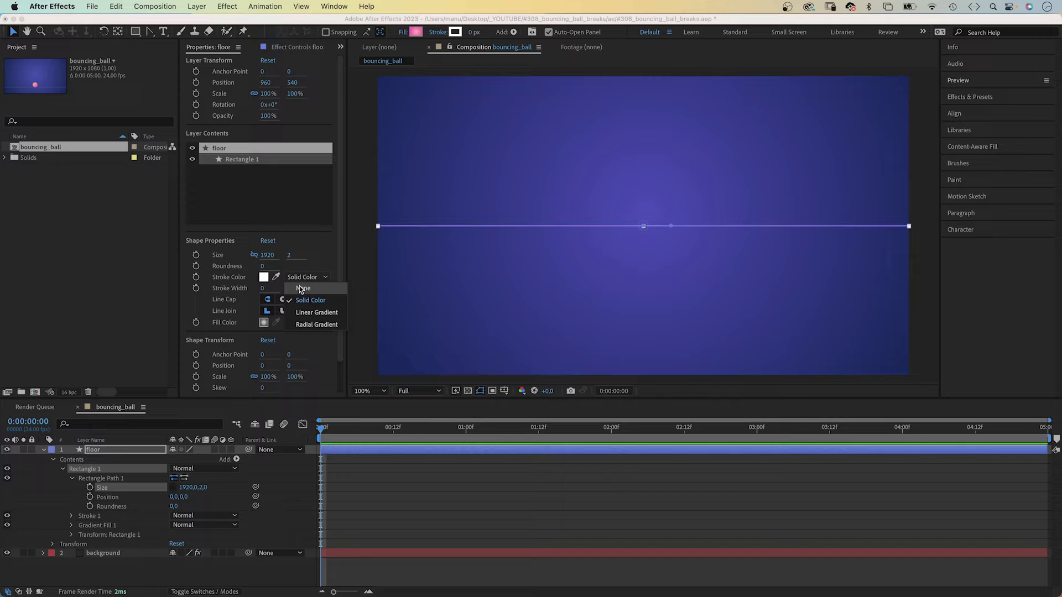
click(303, 289)
click(306, 323)
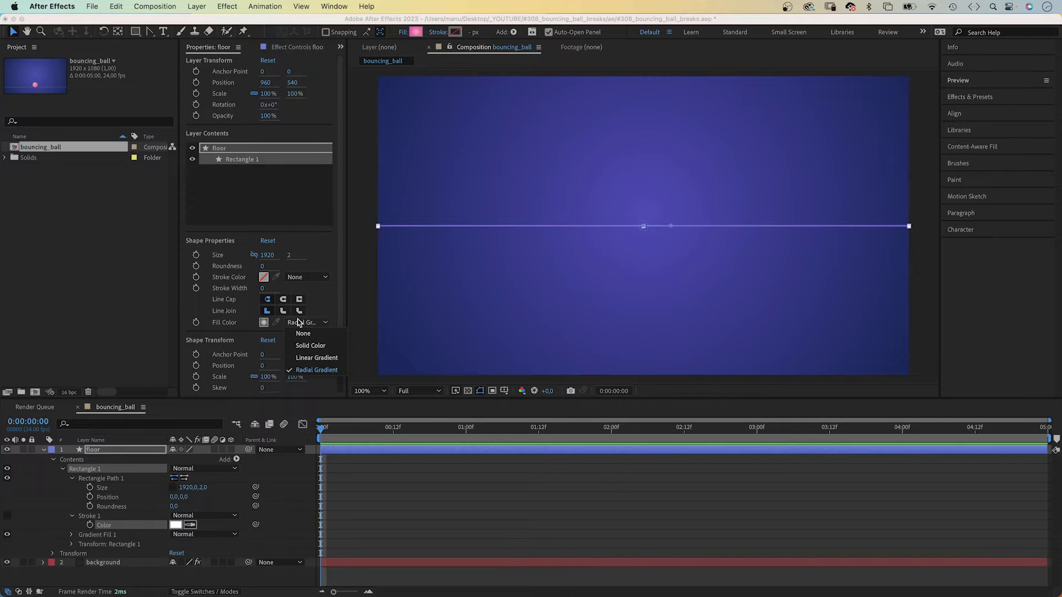
click(310, 345)
click(263, 322)
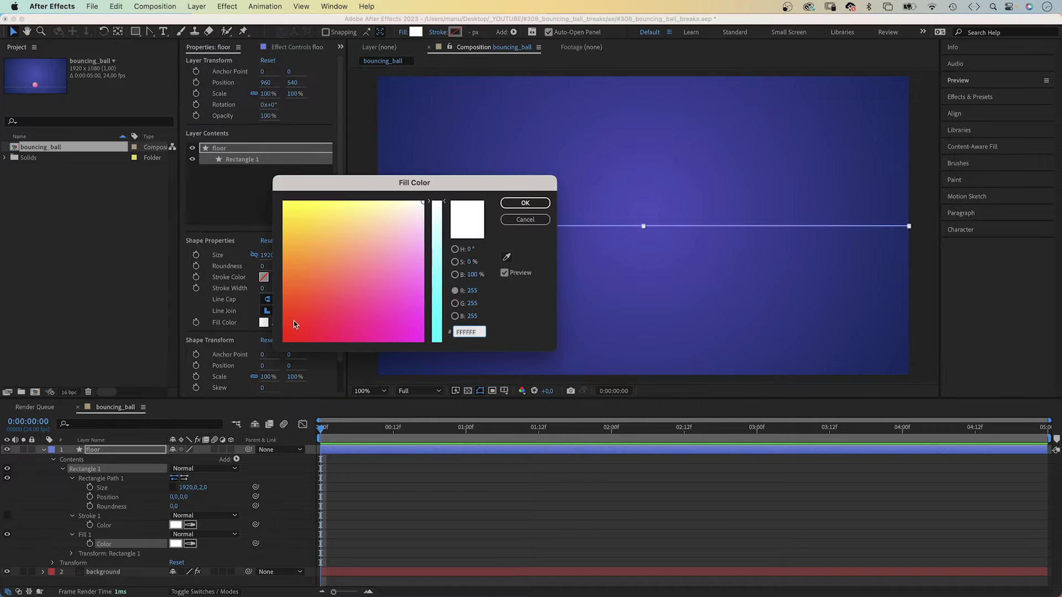
click(526, 200)
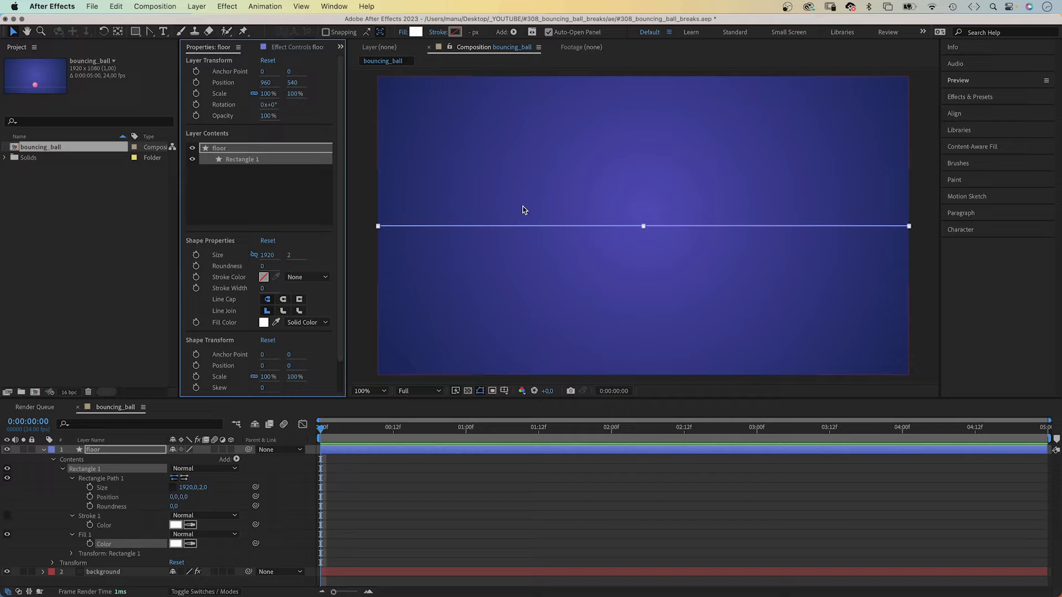
click(44, 450)
click(125, 491)
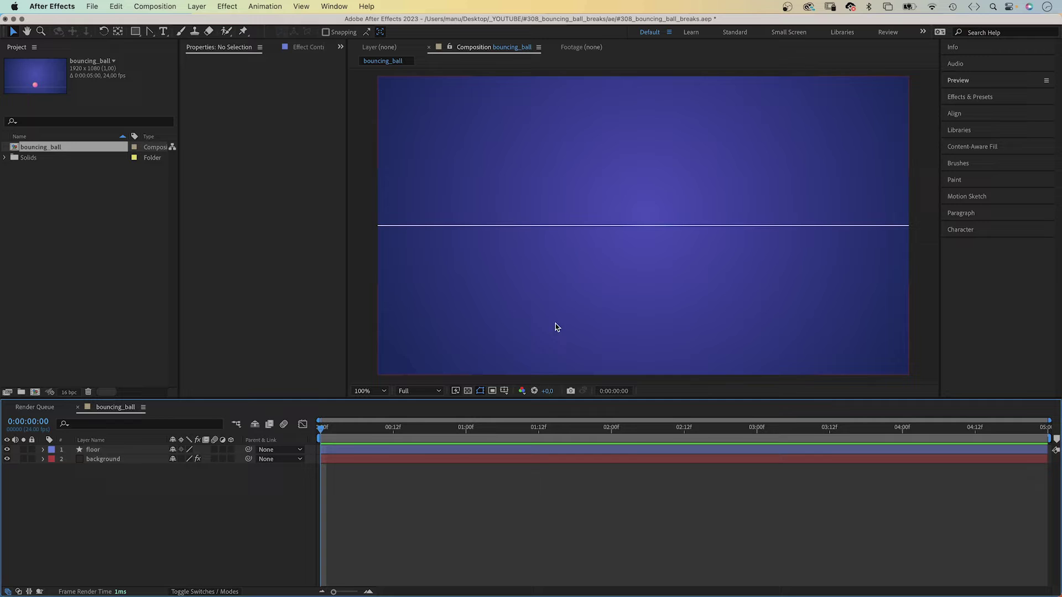
Move the floor line down to Y position 900
click(94, 452)
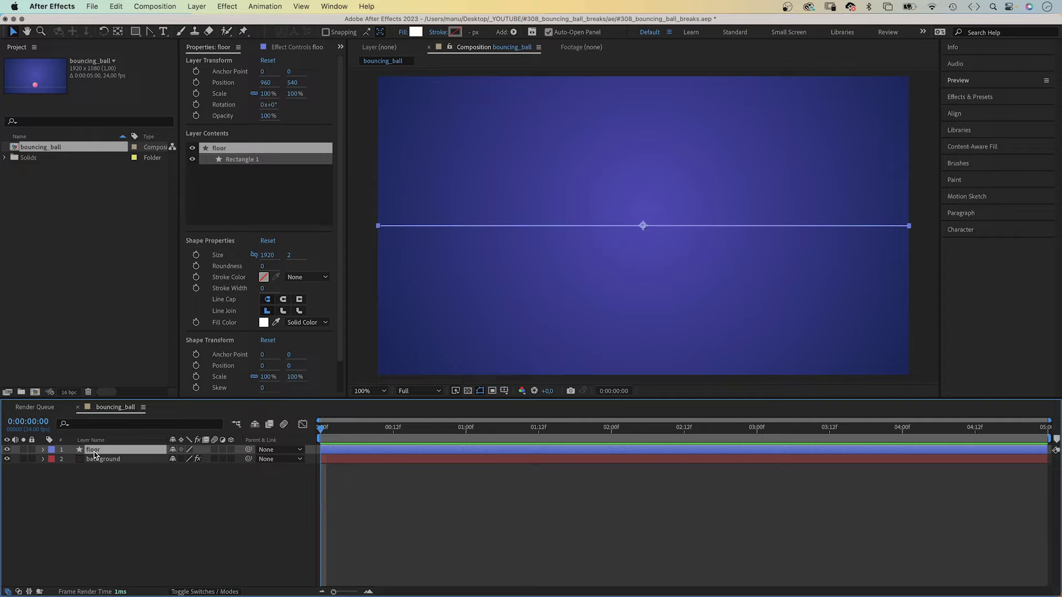
key(p)
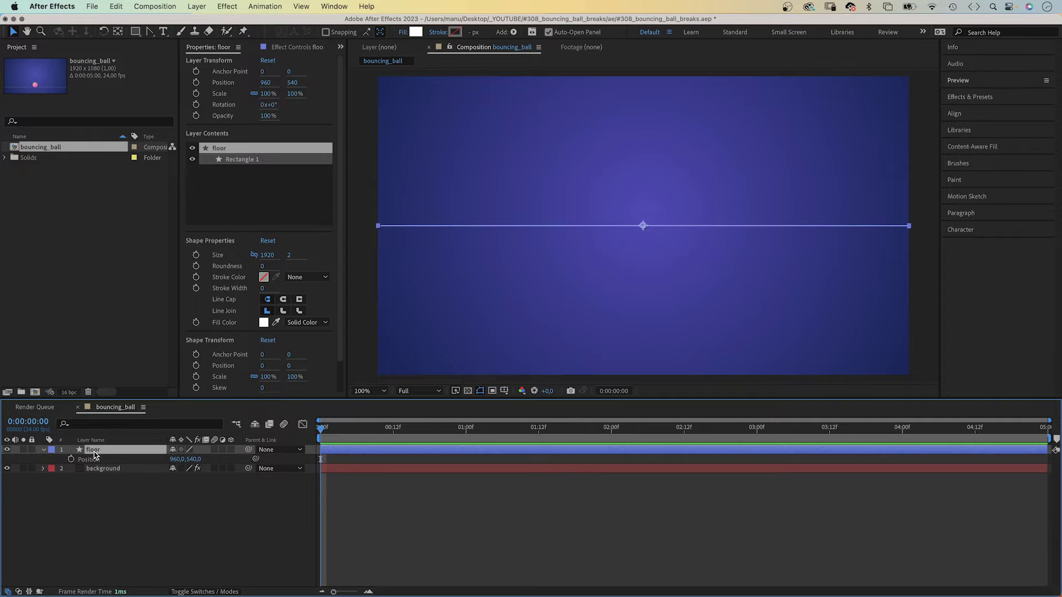
click(188, 460)
text(900)
key(Return)
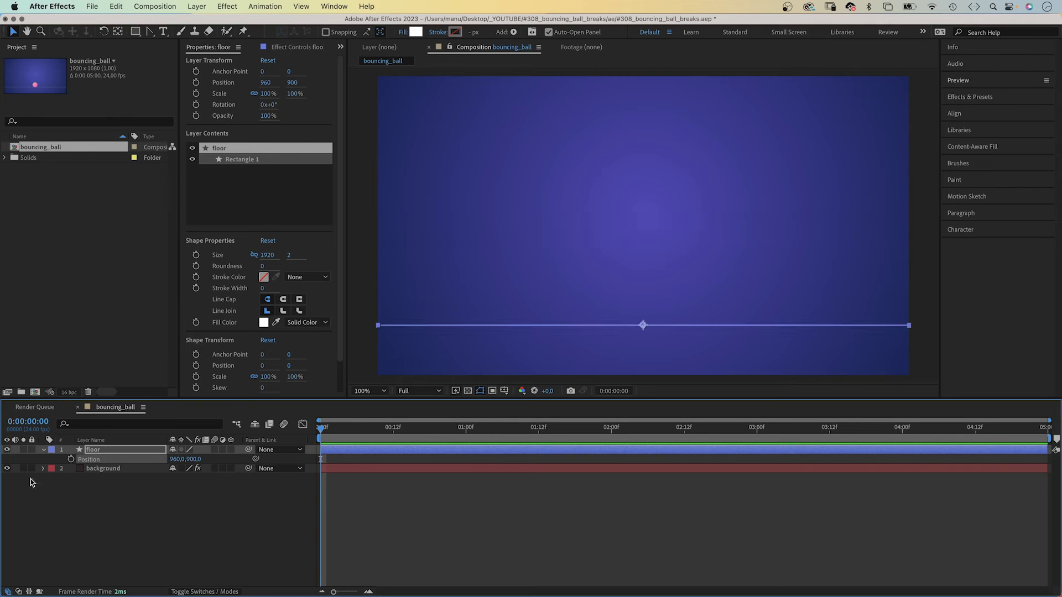
click(170, 507)
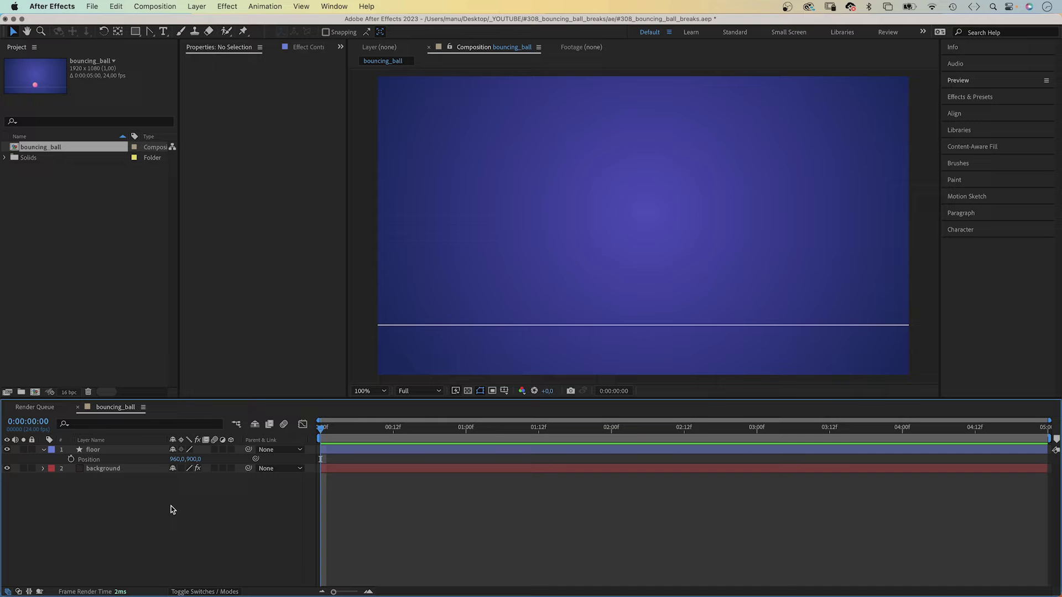
Add a composition-sized ellipse shape layer and name it 'sphere'
mouse_move(135, 31)
mouse_down()
mouse_move(166, 67)
mouse_move(177, 55)
mouse_up()
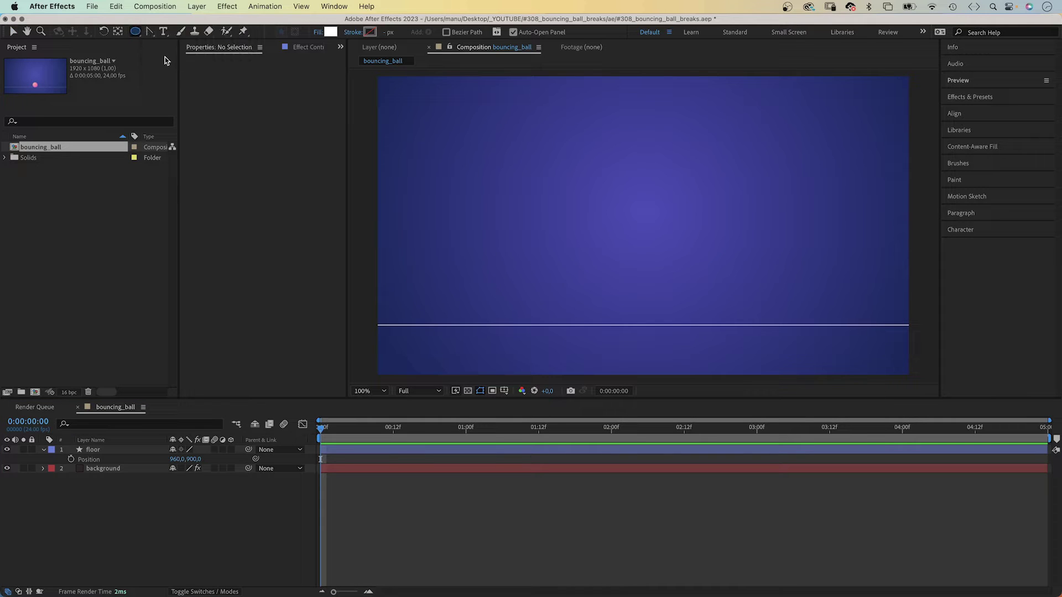
double_click(135, 32)
click(109, 450)
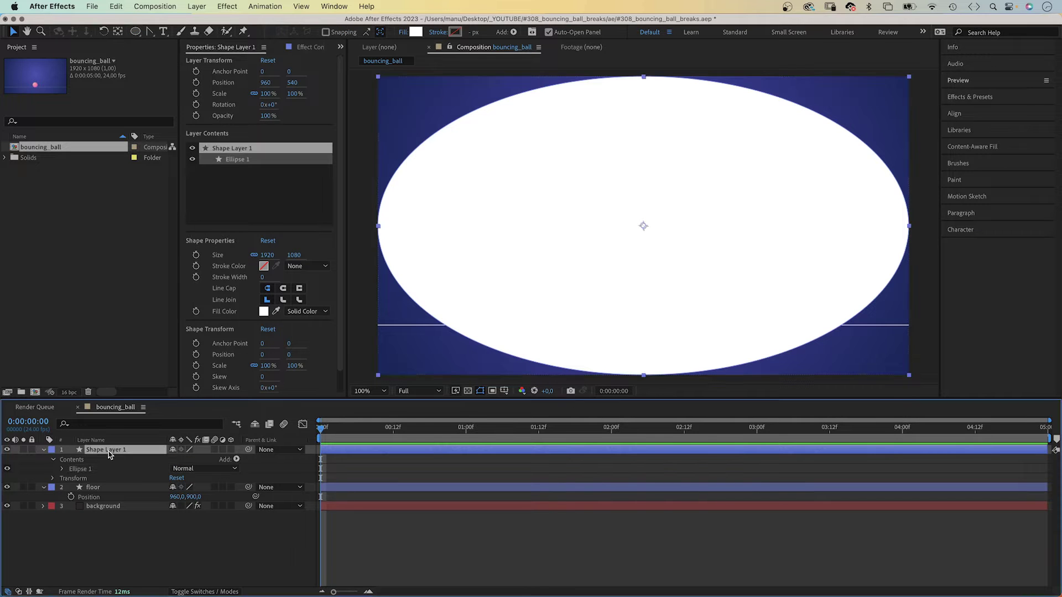
key(Return)
text(sphere)
key(Return)
Unlink the ellipse size and set width and height to 150 × 150
click(252, 255)
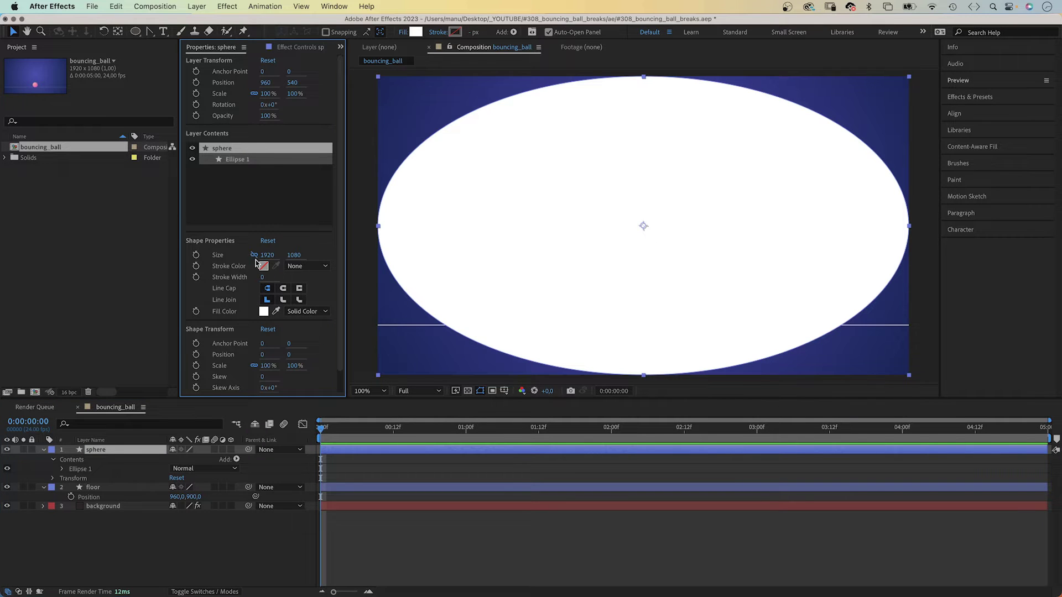
drag(271, 255, 279, 253)
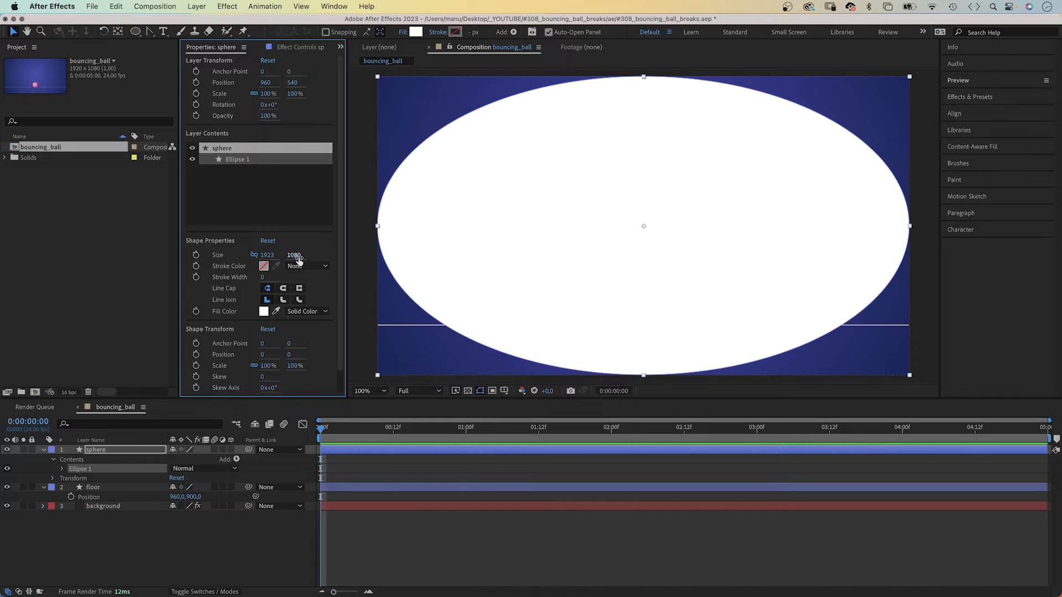
click(273, 256)
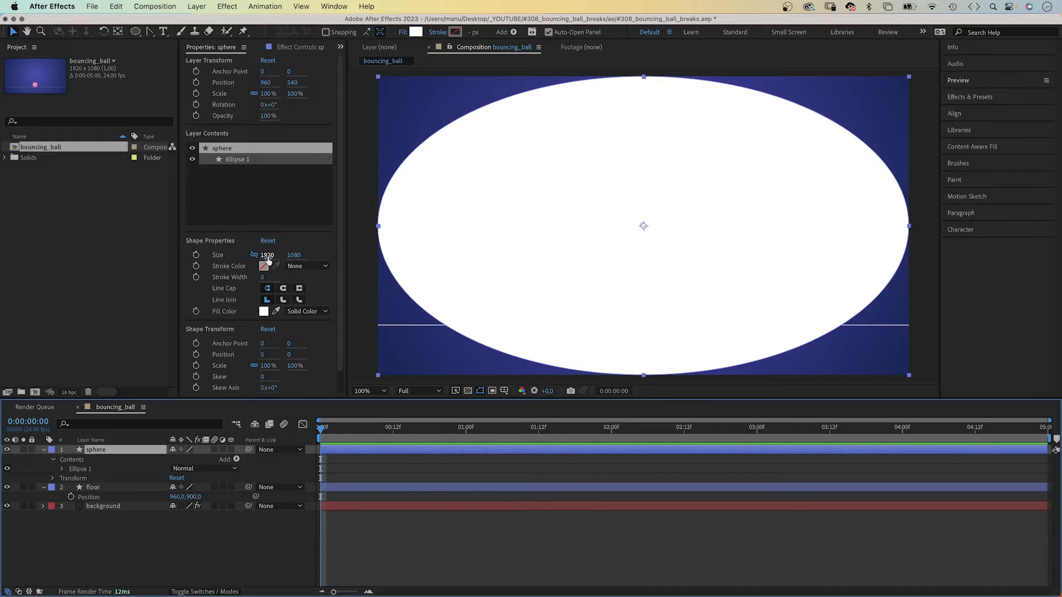
text(15)
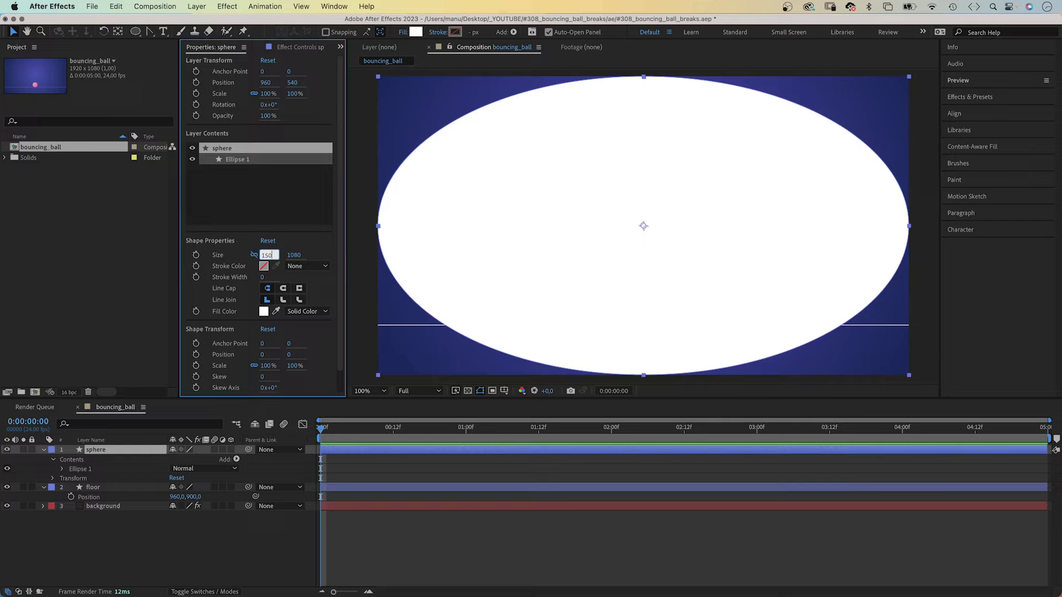
key(Tab)
text(1)
key(Return)
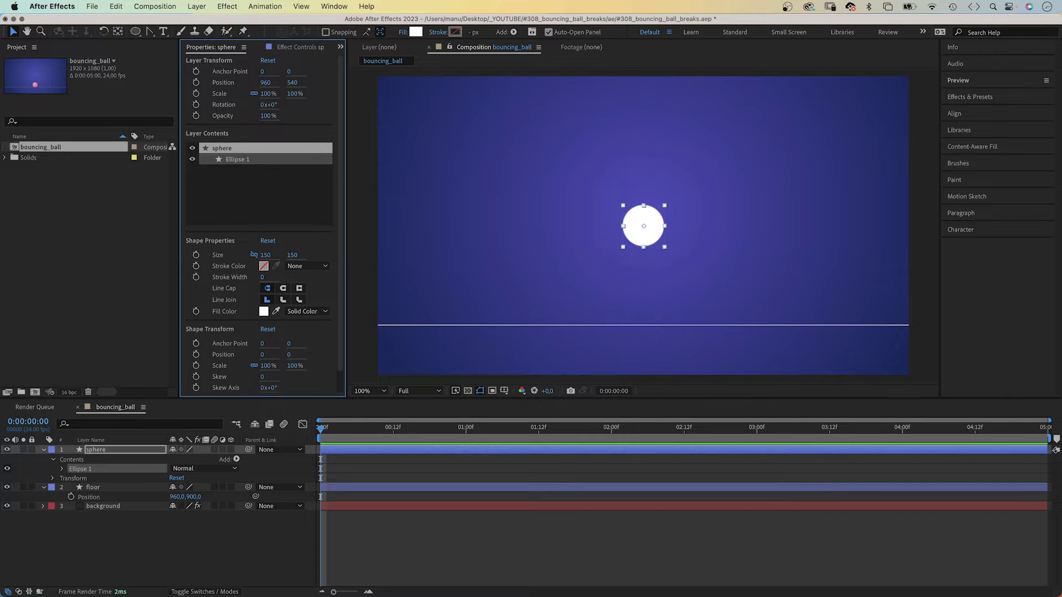
Give the sphere a radial gradient fill from light pink to deeper hot pink
click(308, 312)
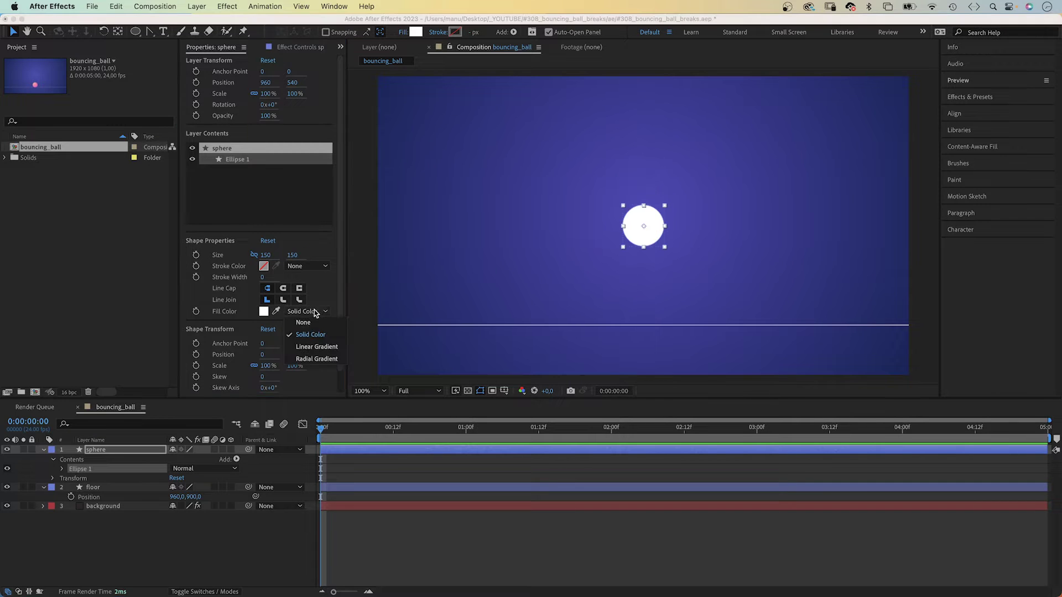
click(318, 359)
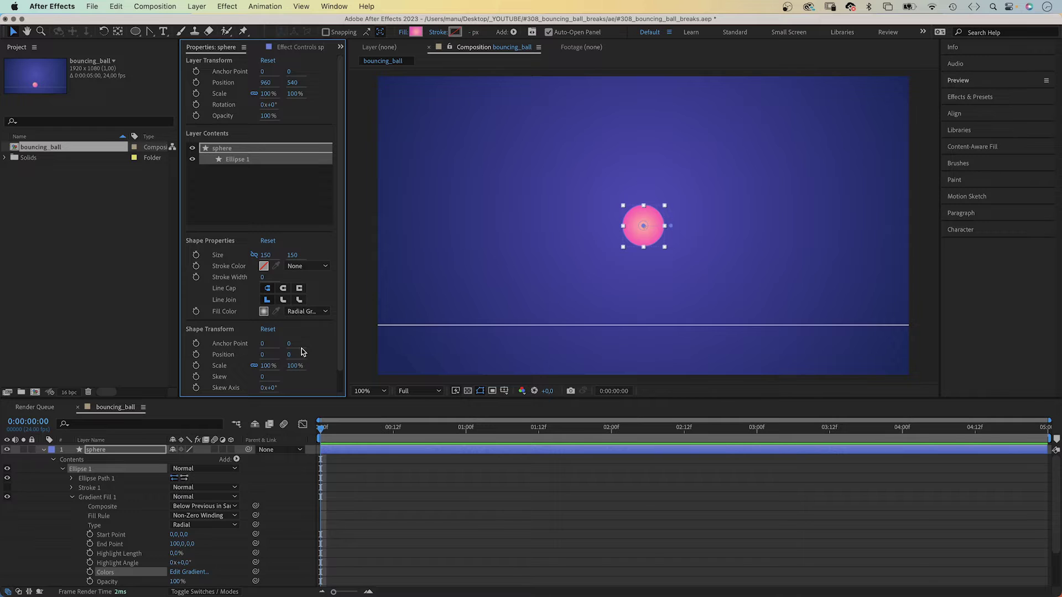
click(263, 312)
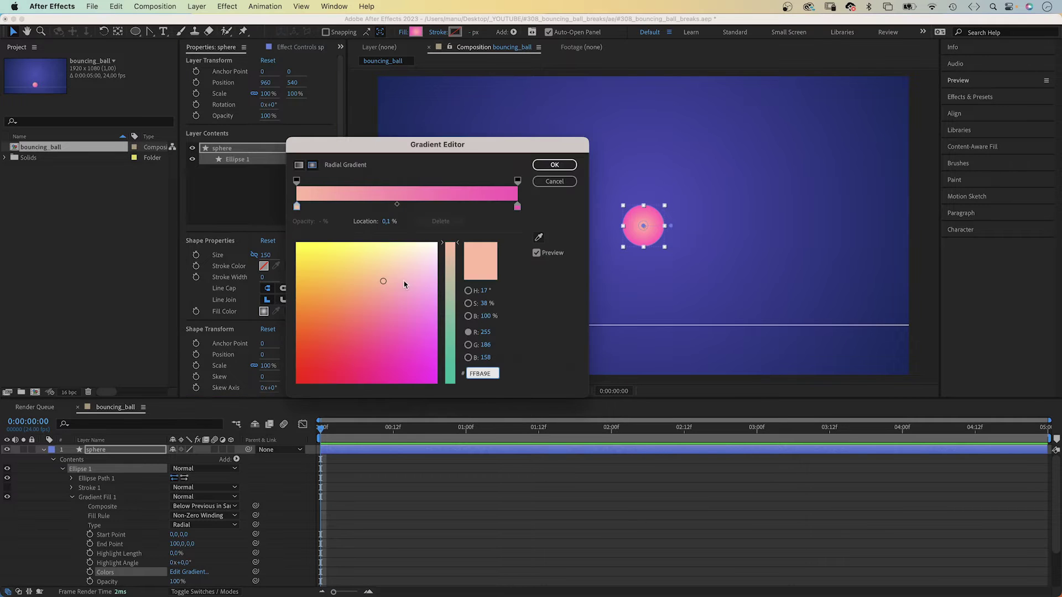
drag(298, 208, 296, 208)
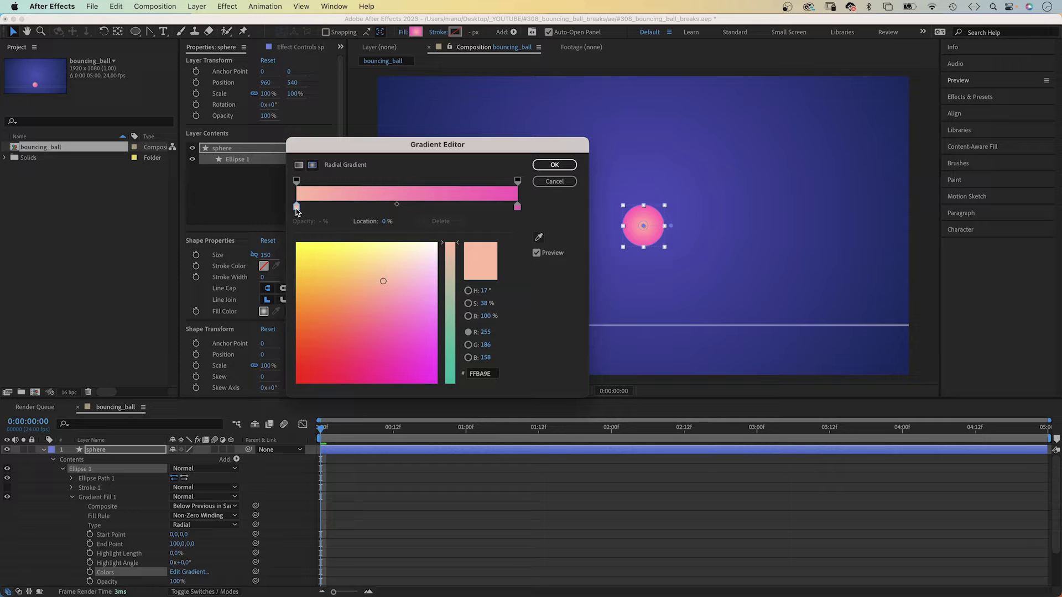
drag(381, 281, 394, 280)
click(517, 207)
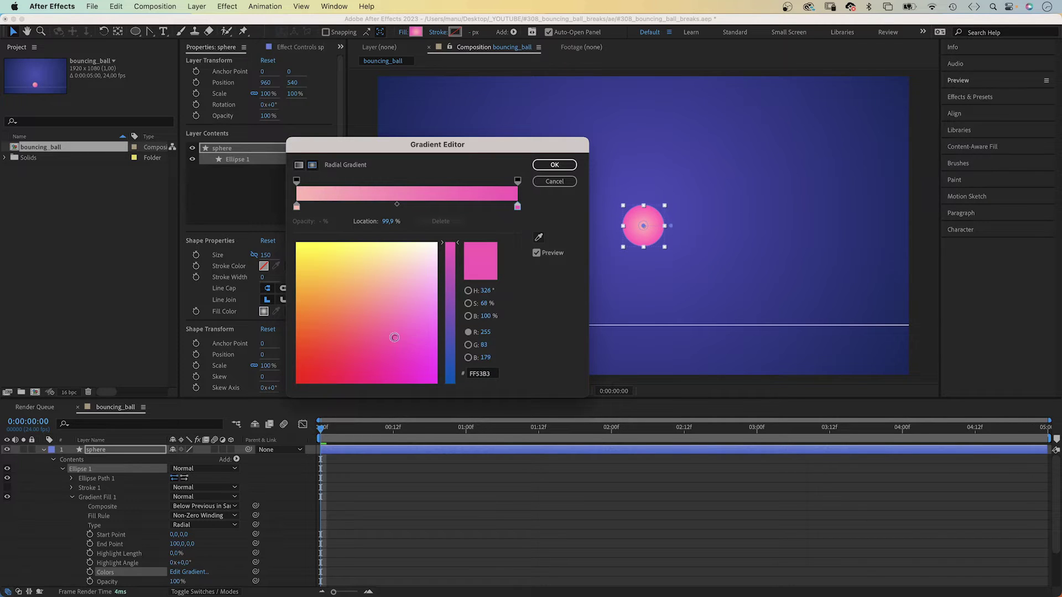
drag(395, 337, 394, 350)
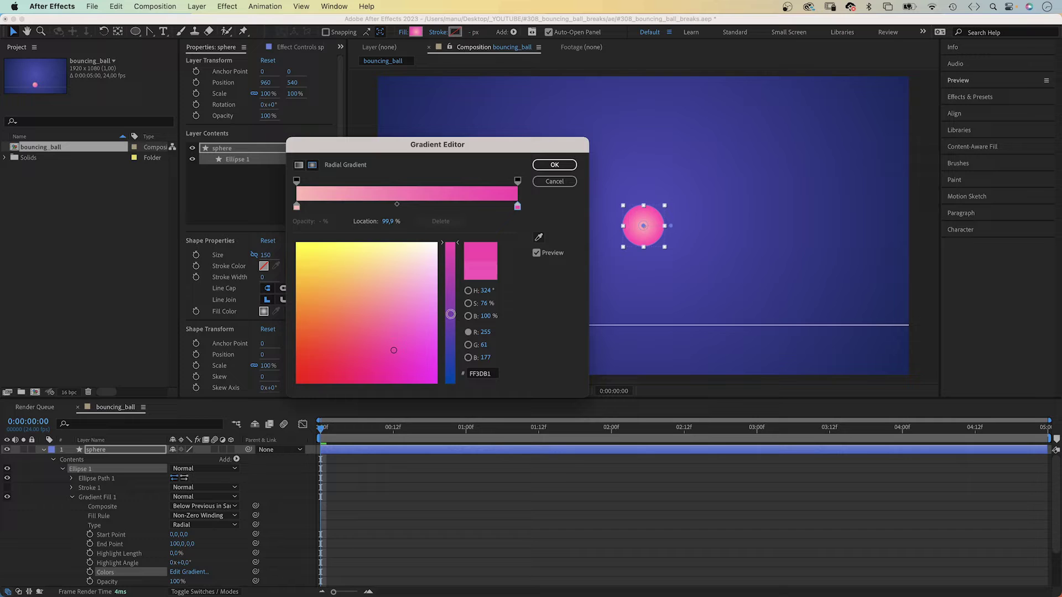
click(555, 166)
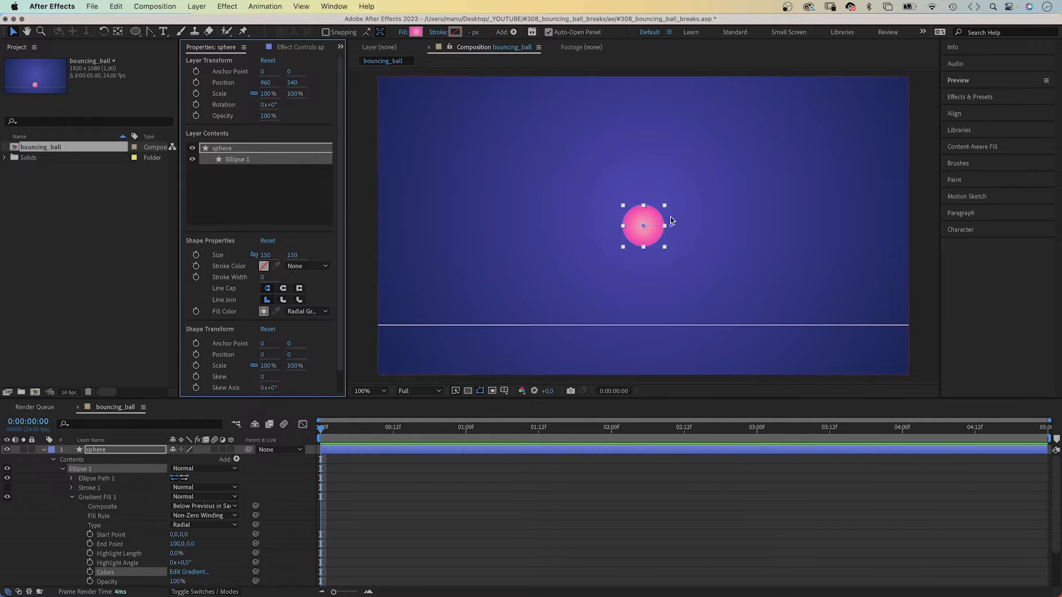
Drag the gradient start to the sphere's top-left and its end to the lower right
key(period)
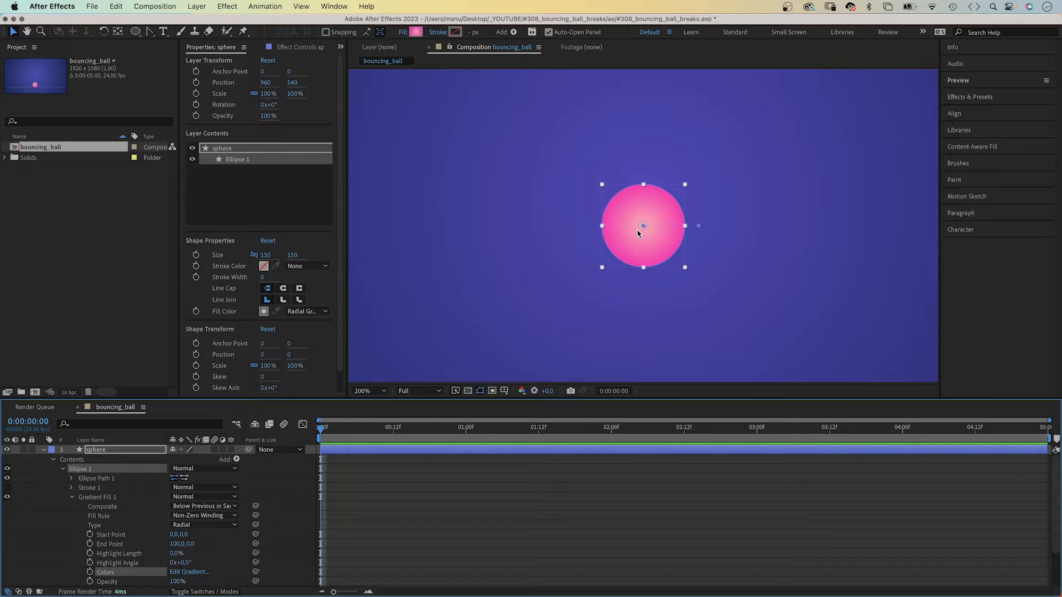
drag(642, 224, 603, 185)
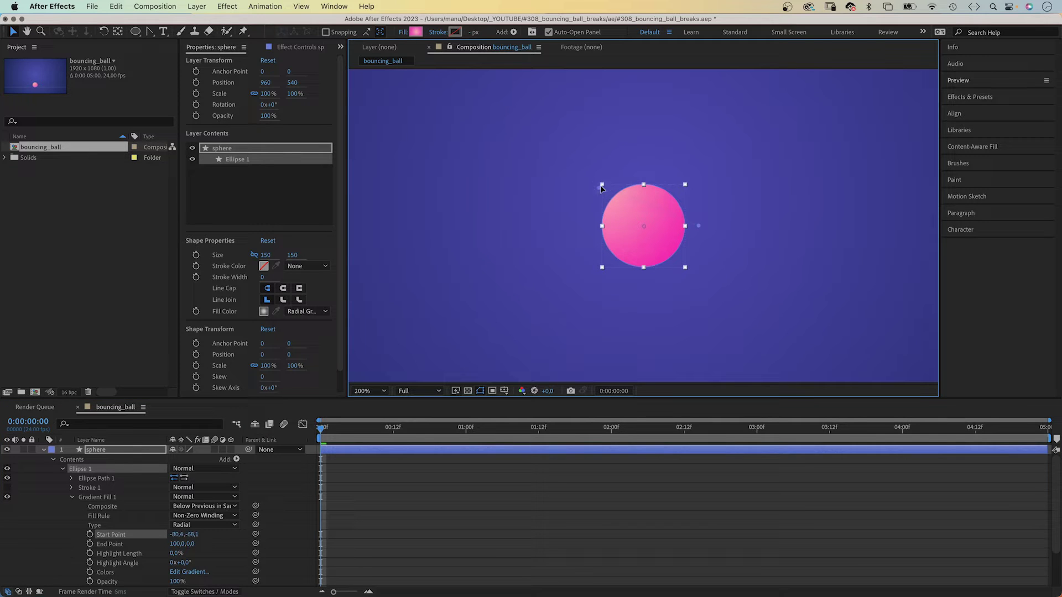
drag(699, 228, 684, 266)
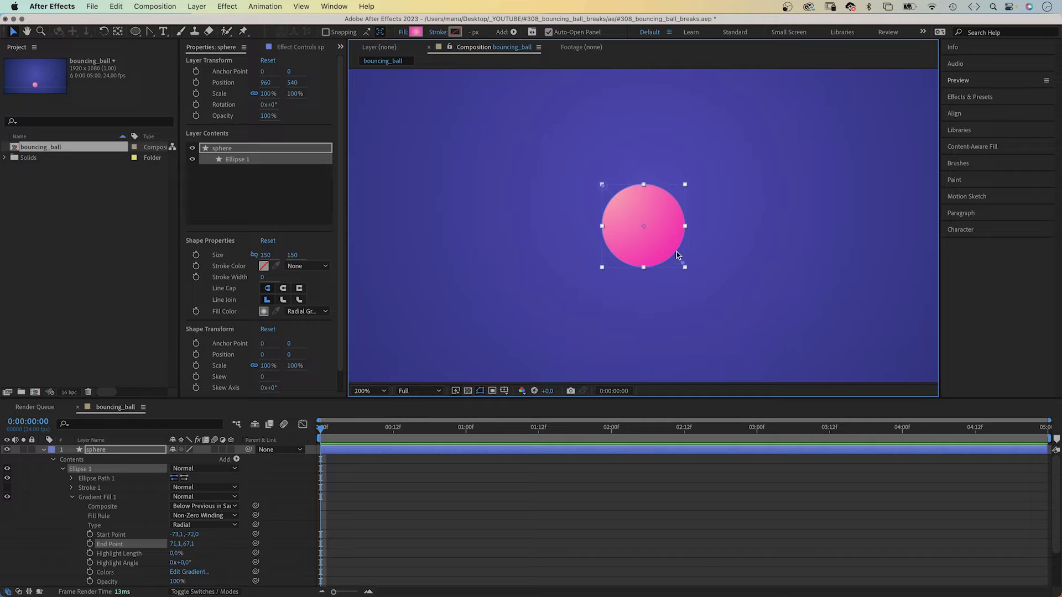
key(comma)
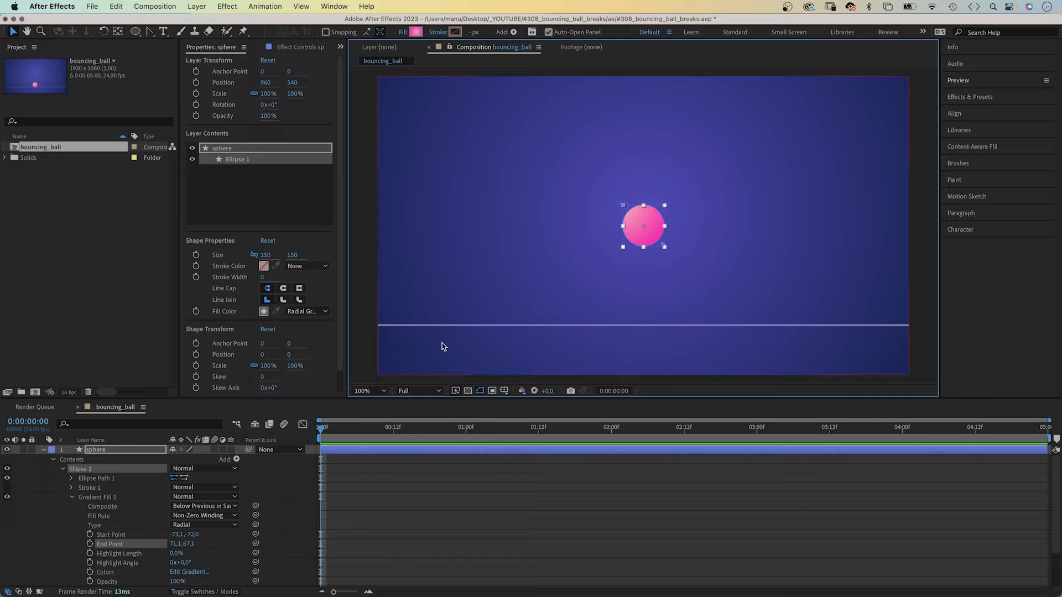
Separate the sphere's Position into X Position 960 and Y Position 540
click(131, 450)
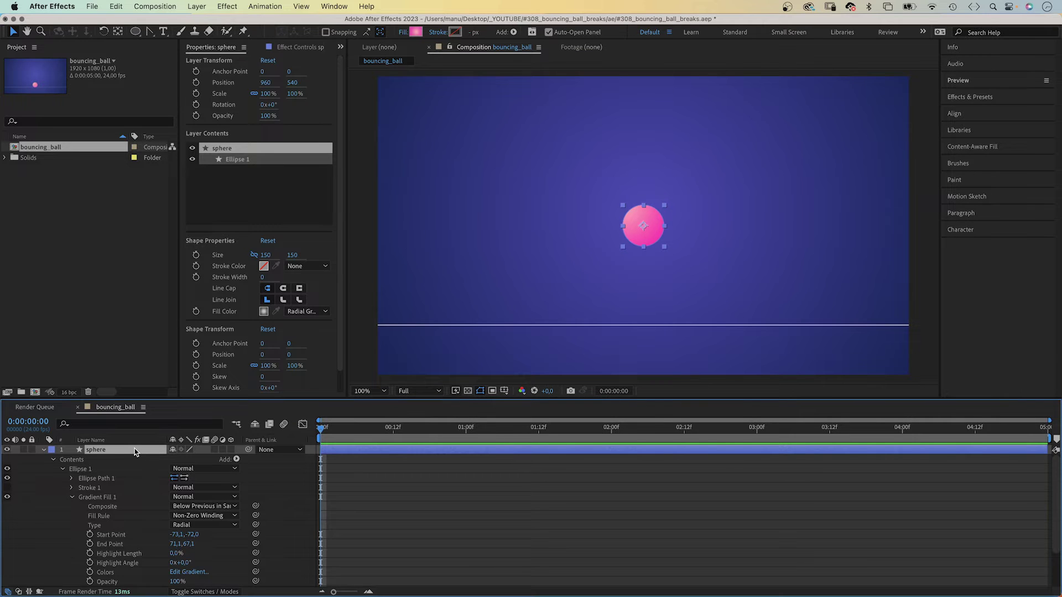
key(p)
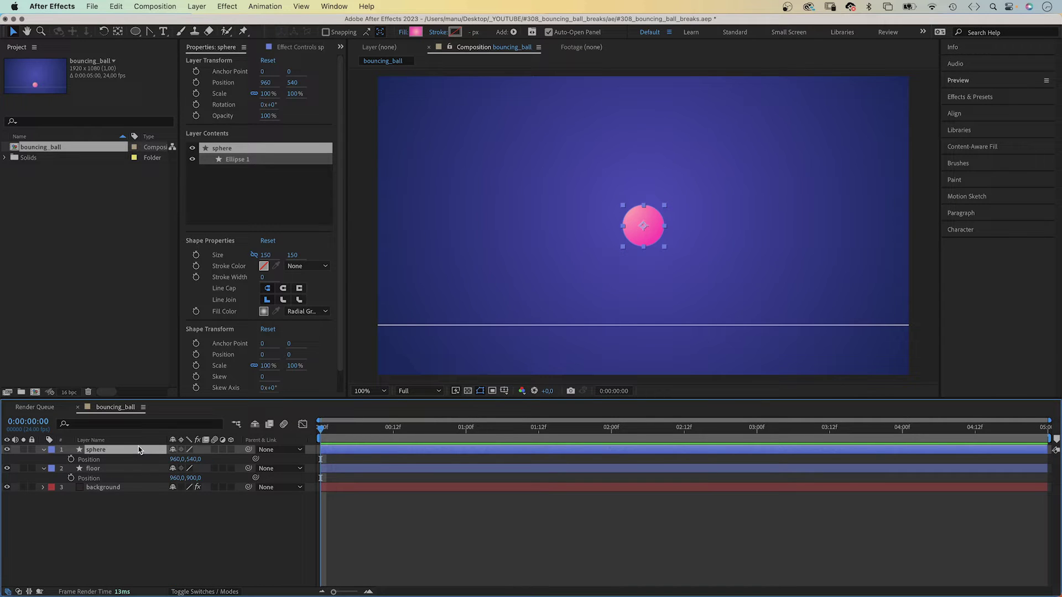
right_click(92, 462)
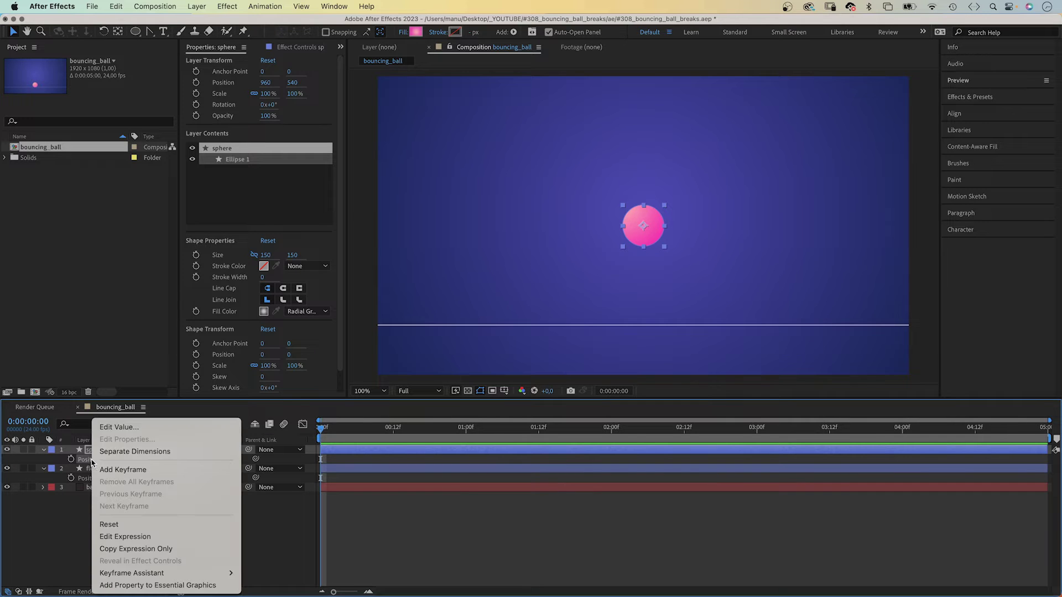
click(124, 452)
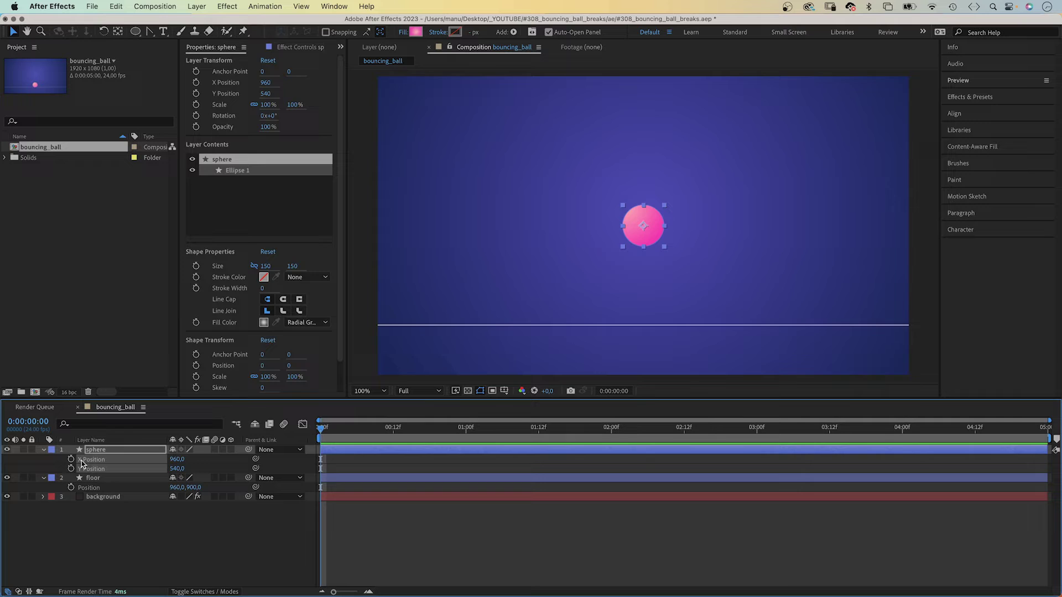
click(124, 536)
Keyframe the sphere's Y Position at 824 at 0f, 300 at 12f and 824 at 1:00
click(92, 469)
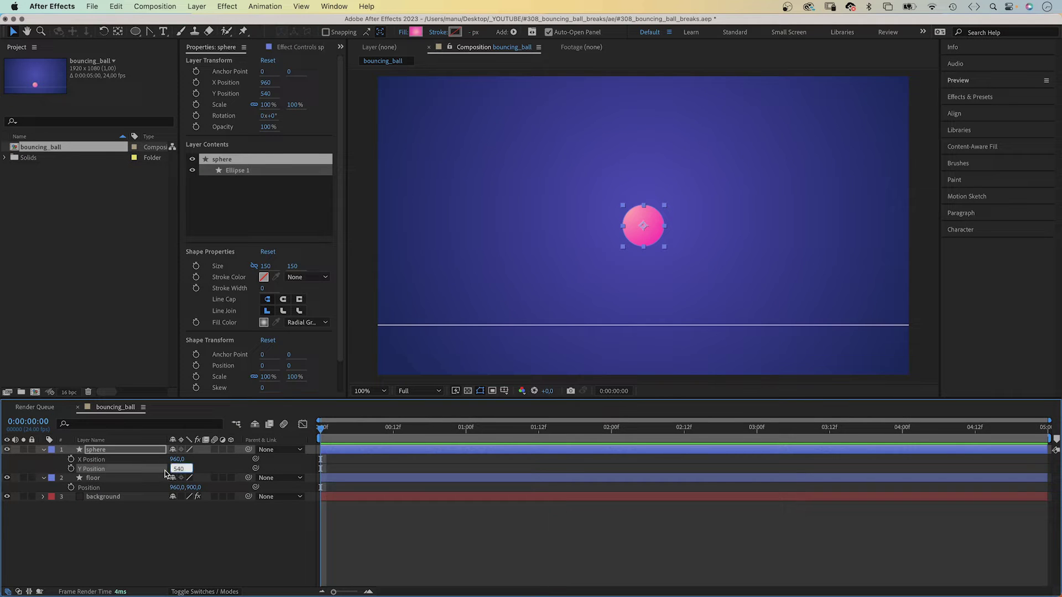
text(824)
key(Return)
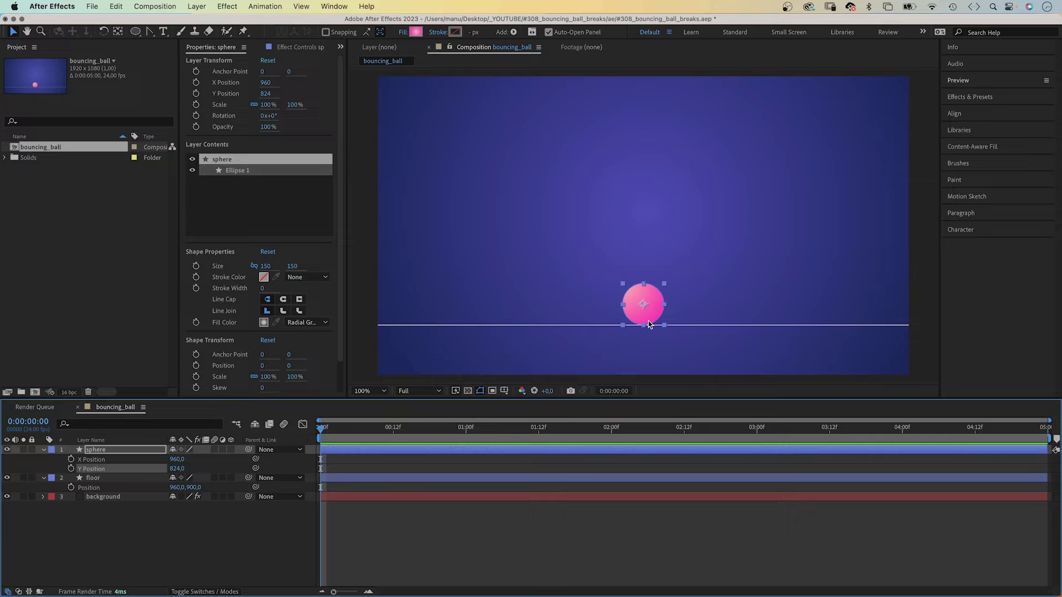
click(72, 469)
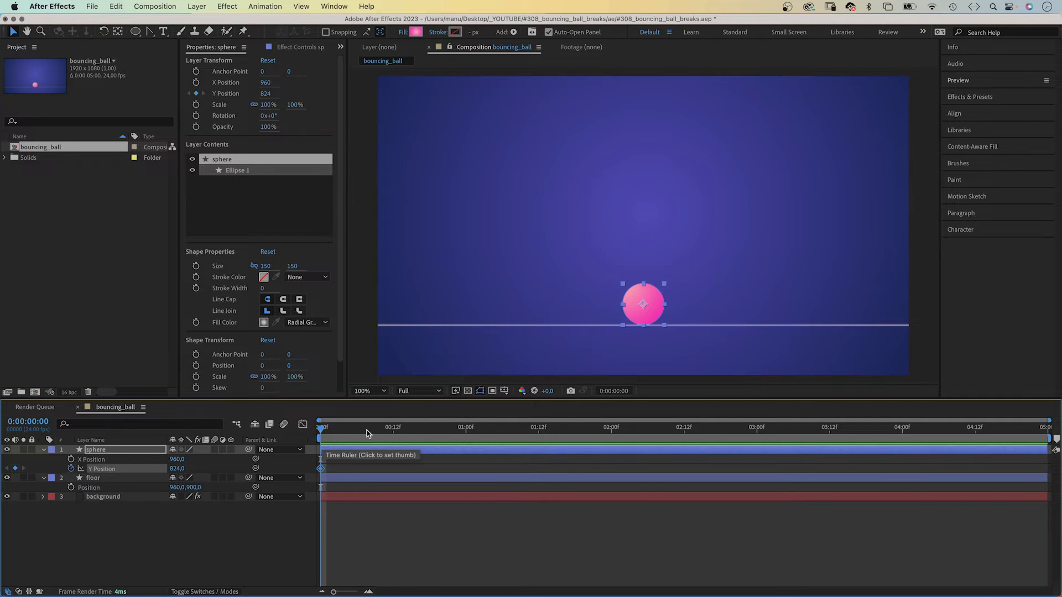
drag(380, 431, 391, 433)
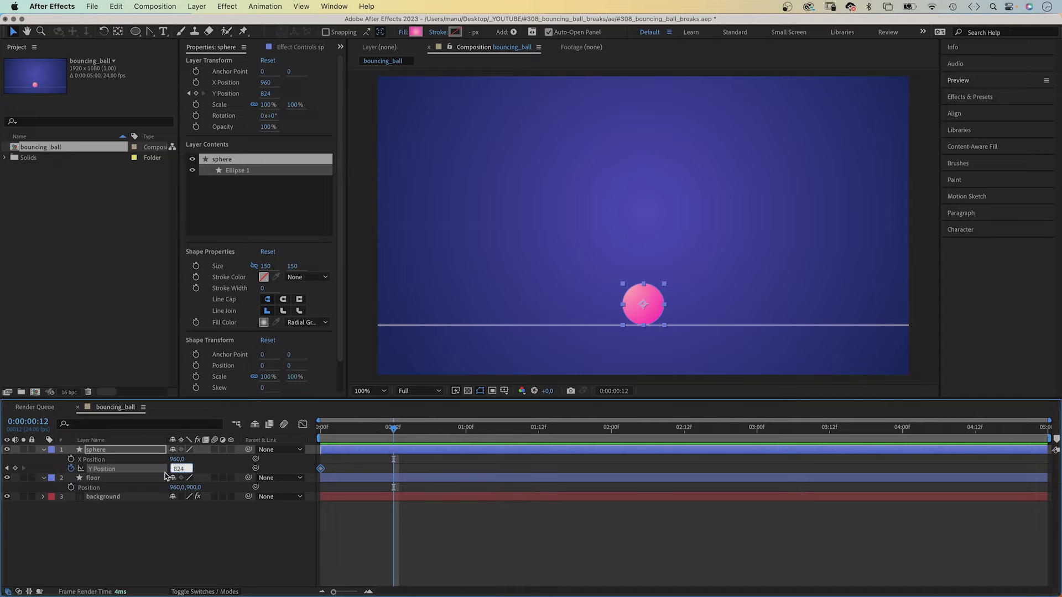
text(300)
key(Return)
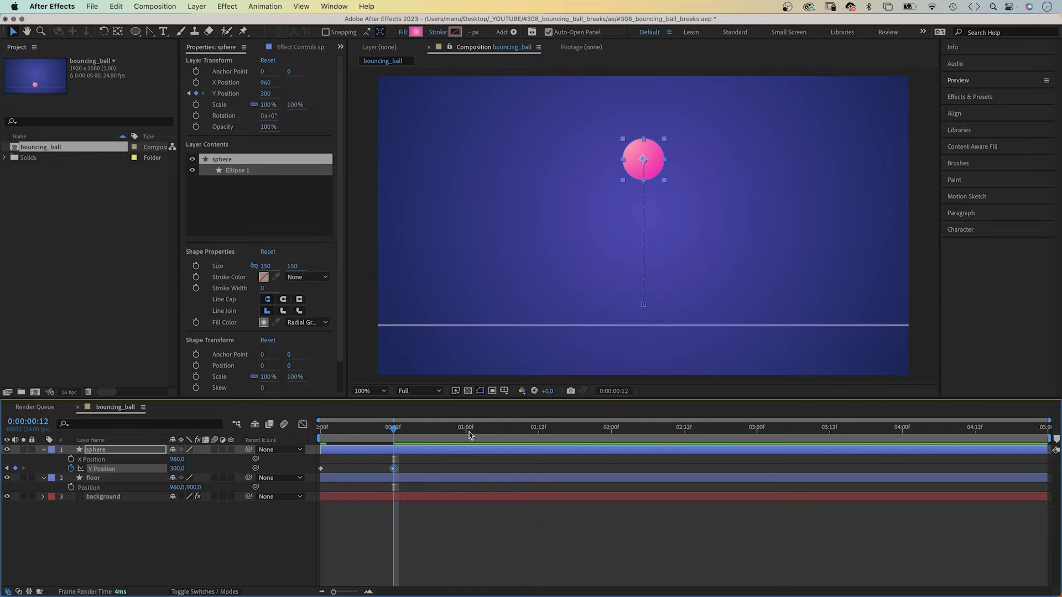
mouse_move(469, 432)
mouse_down()
mouse_move(454, 431)
mouse_move(465, 431)
mouse_up()
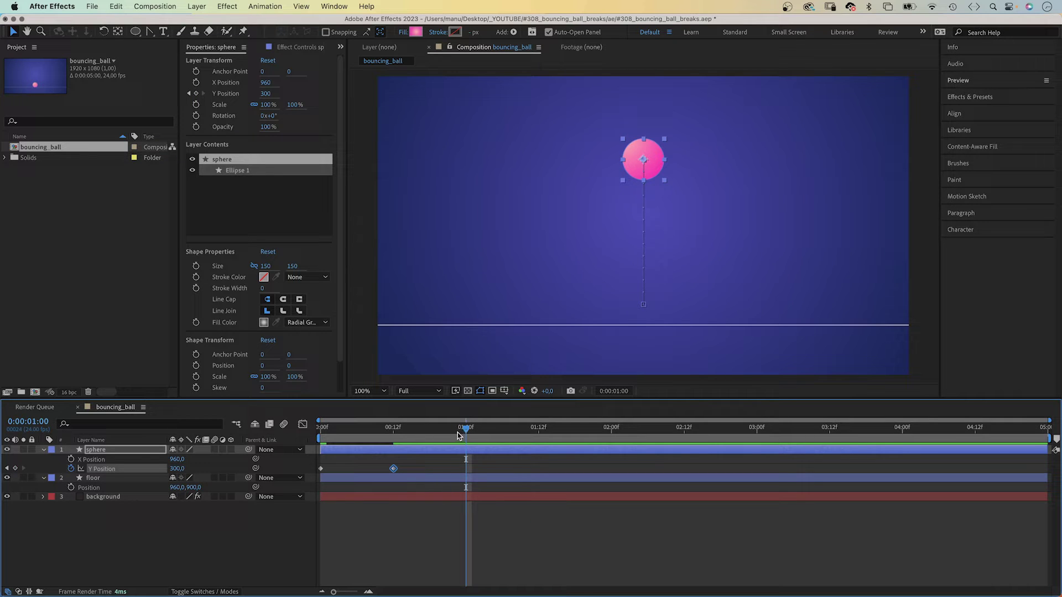
click(176, 468)
text(824)
key(Return)
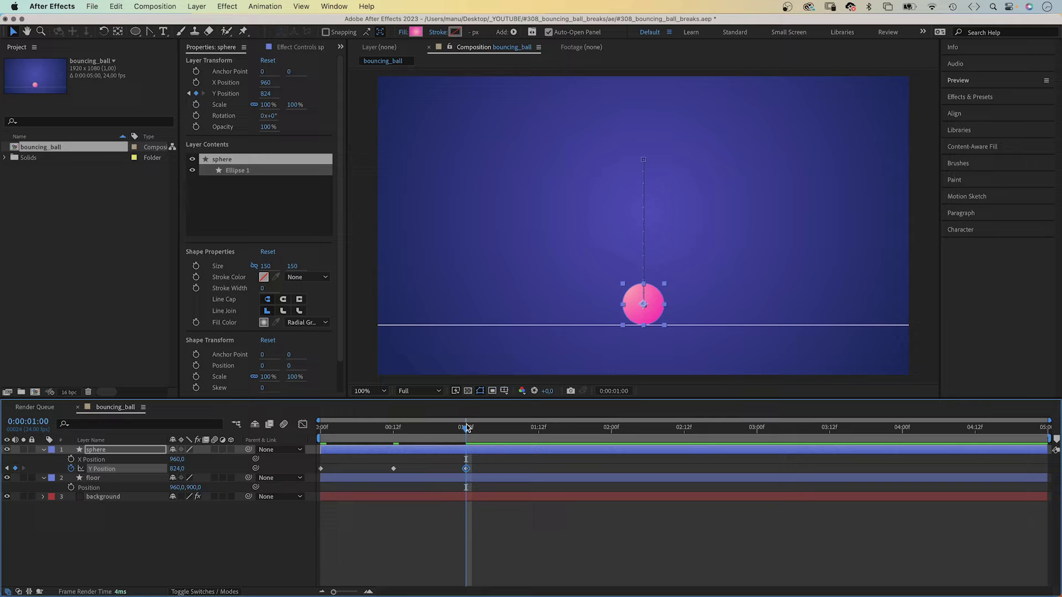
Return to the start and preview the single bounce
drag(452, 427, 322, 427)
key(space)
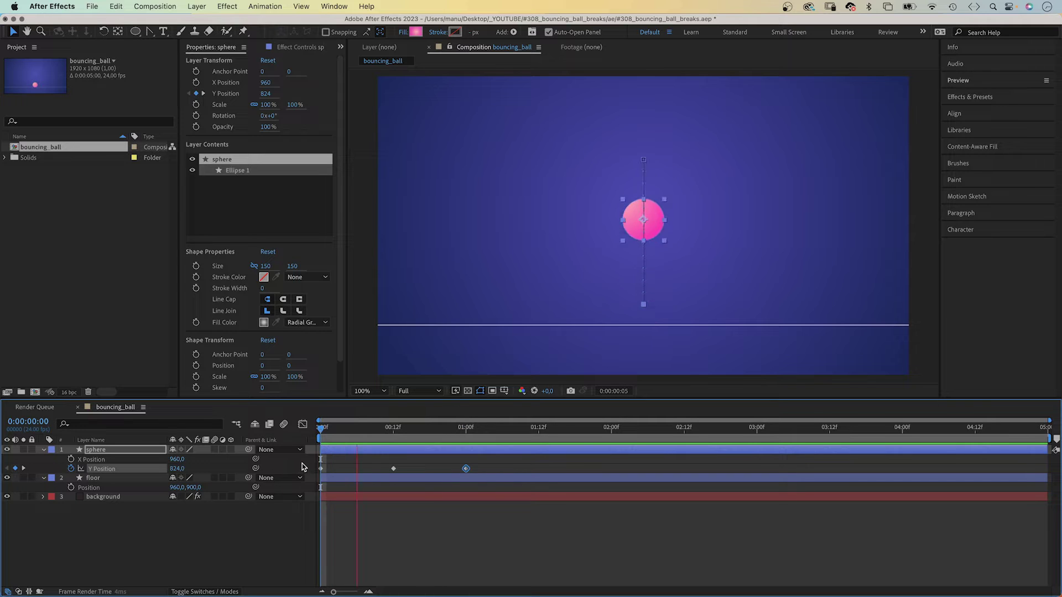
click(393, 434)
key(Home)
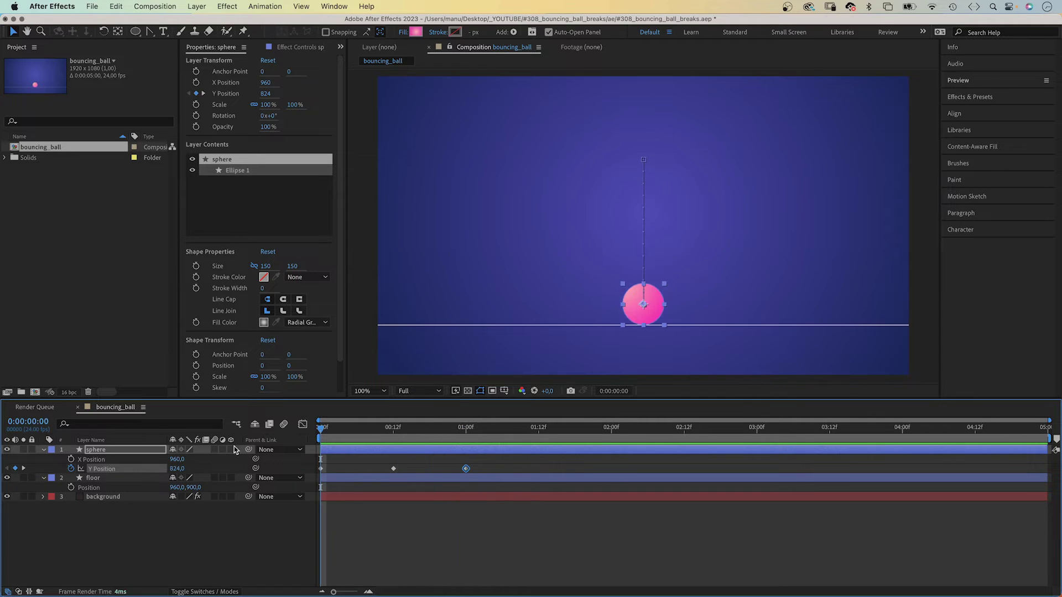
key(space)
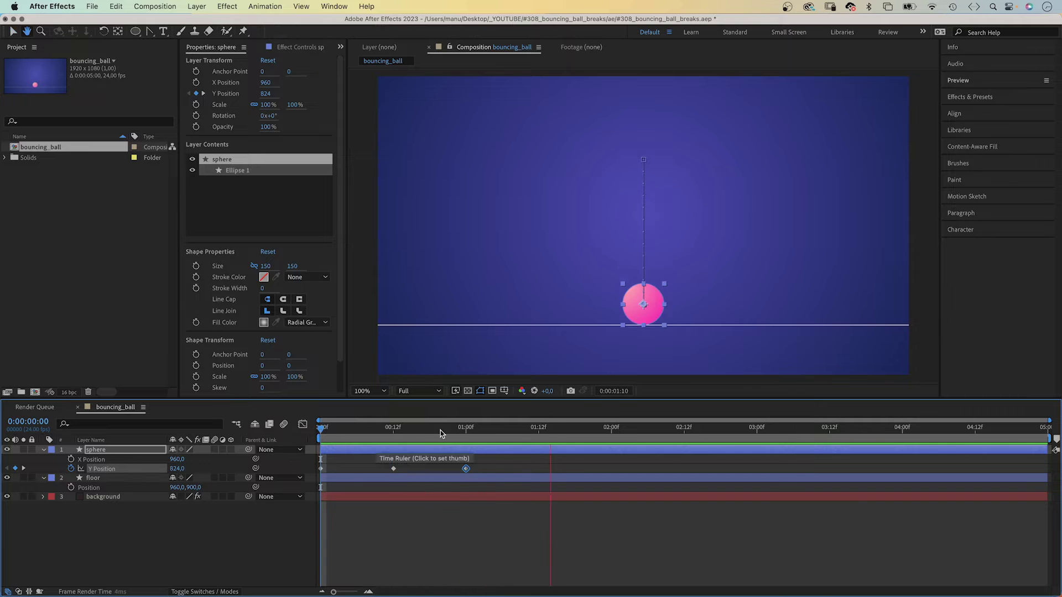
key(space)
key(space)
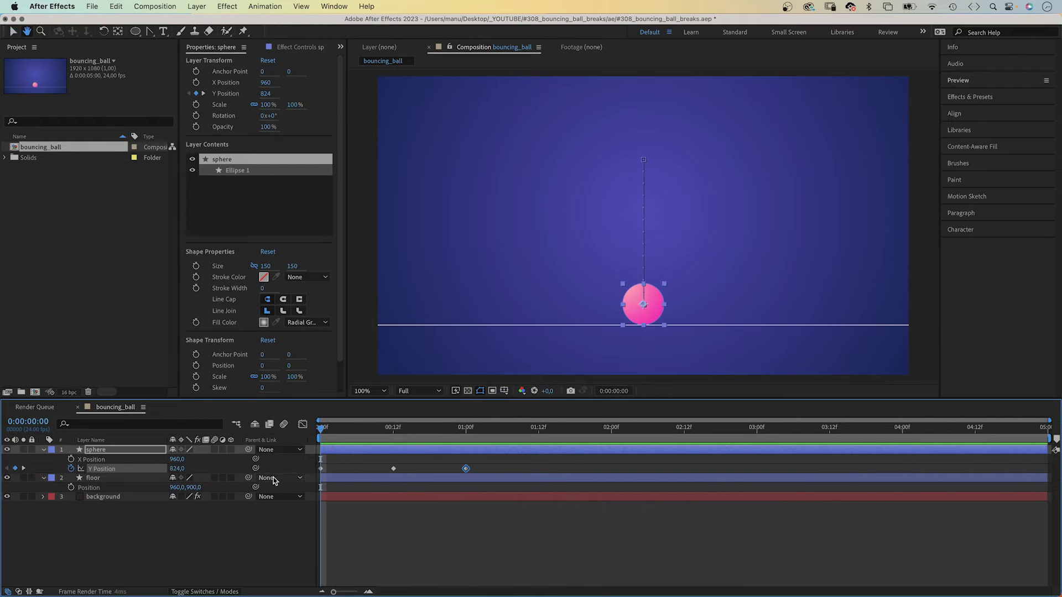
key(space)
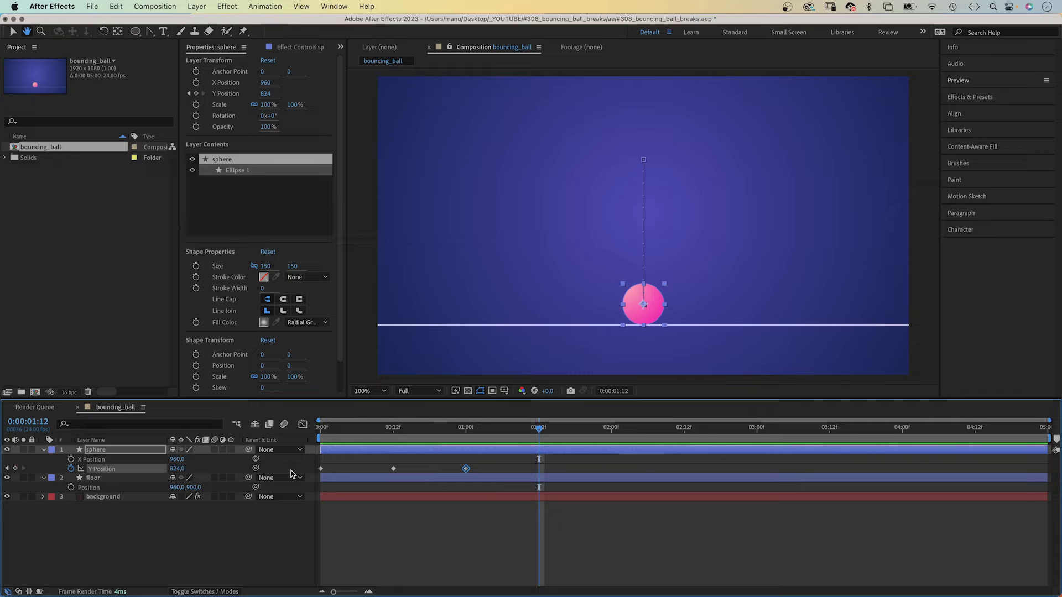
In the value graph, convert the 12f peak keyframe to a smooth Bezier and preview
click(302, 425)
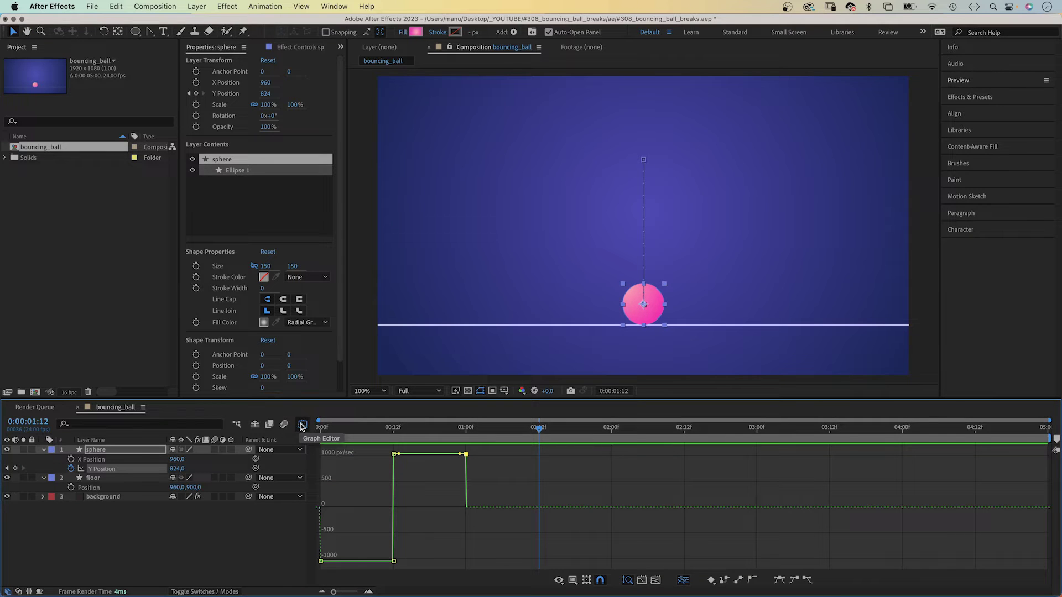
click(574, 580)
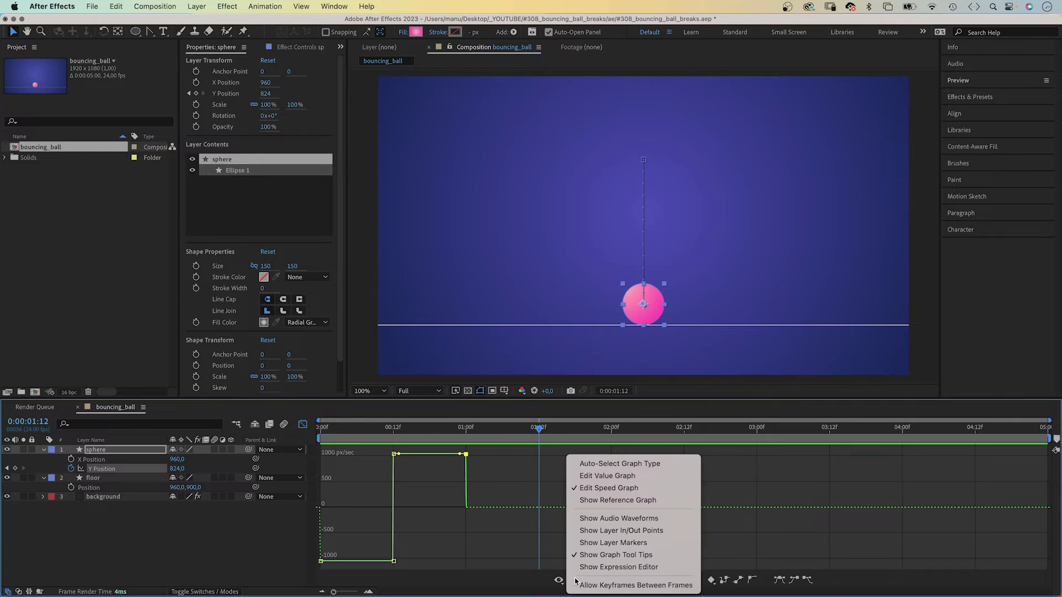
click(612, 477)
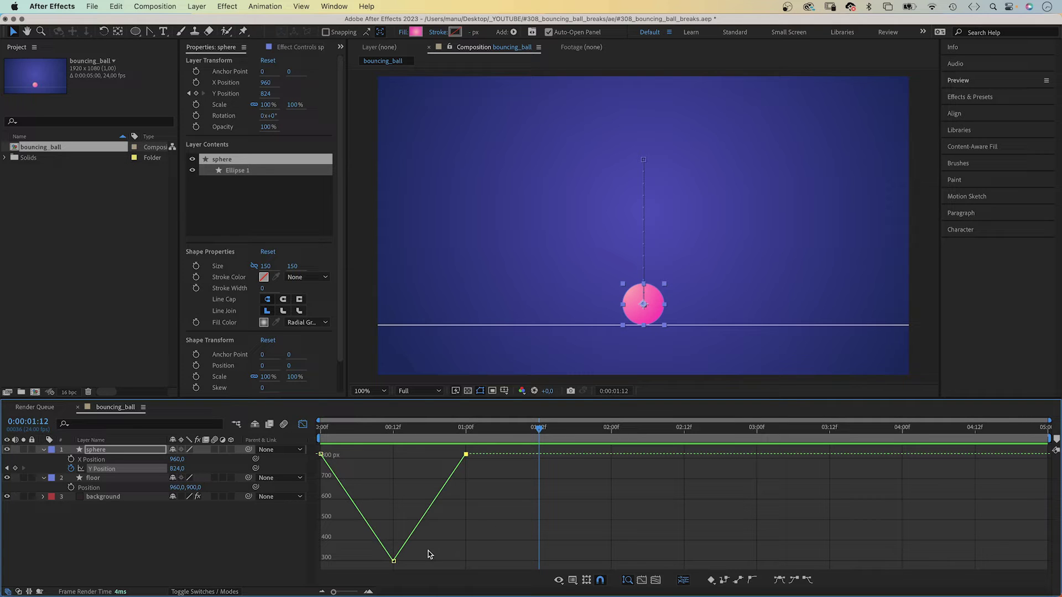
drag(438, 539, 355, 565)
drag(150, 31, 202, 68)
drag(394, 561, 460, 560)
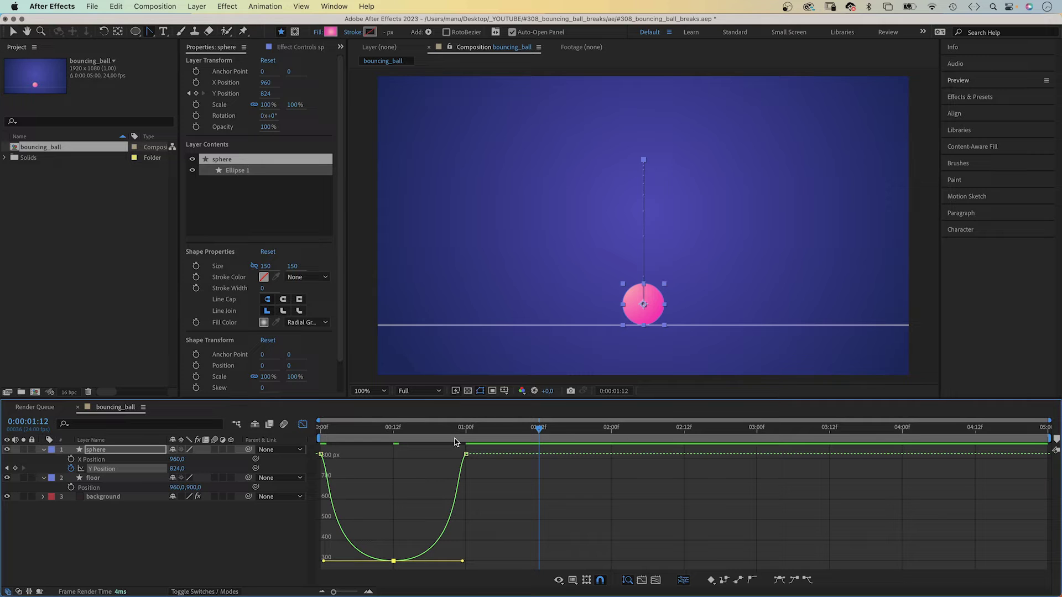
click(13, 32)
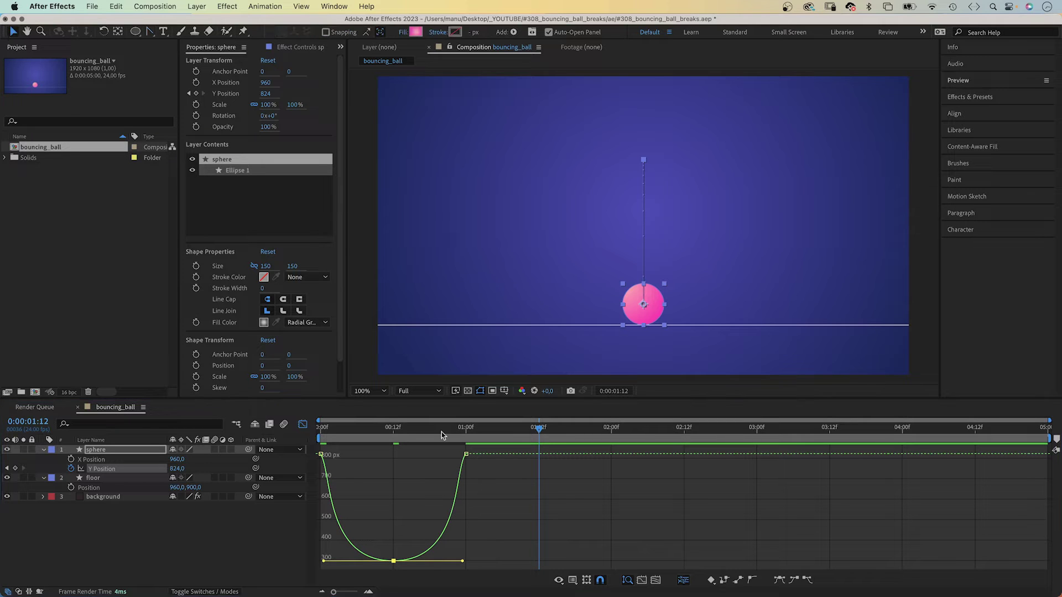
key(space)
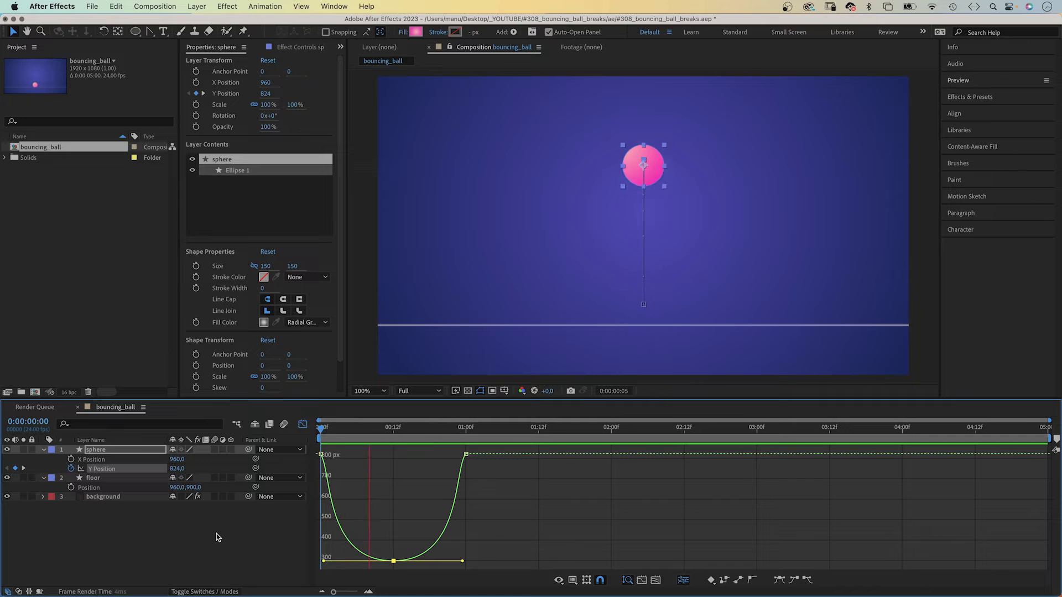
key(space)
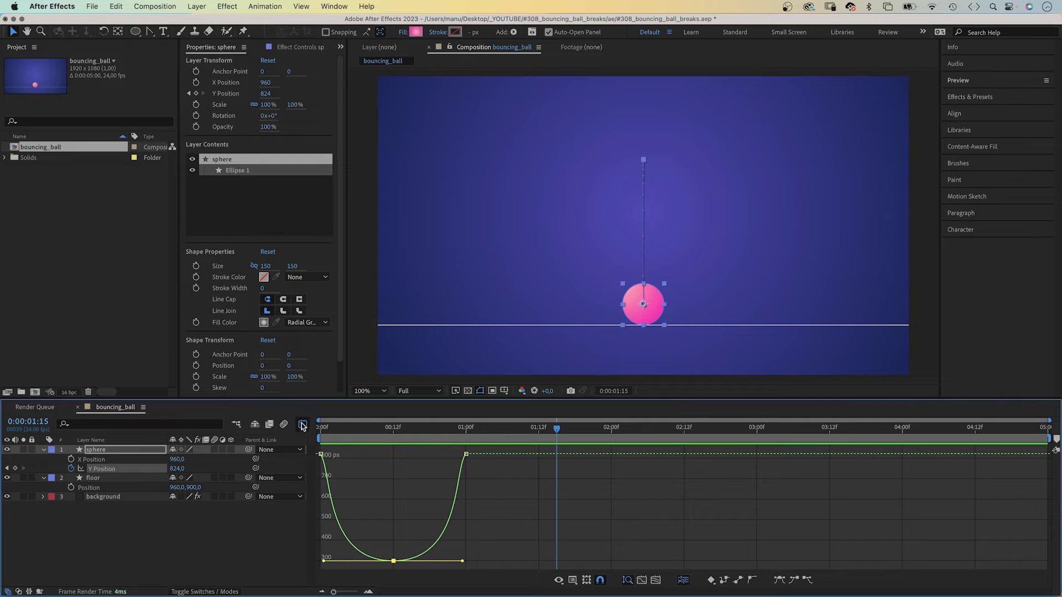
Copy the Y Position hop keyframes, paste them at 1:00 and 2:00, and preview
click(303, 425)
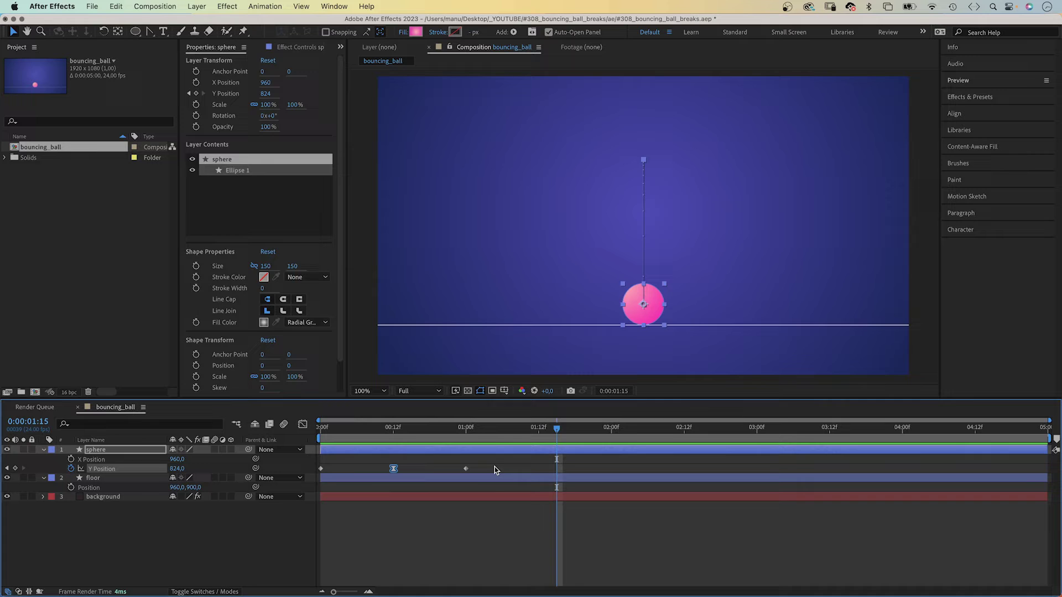
drag(493, 460, 309, 479)
click(470, 434)
key(super+v)
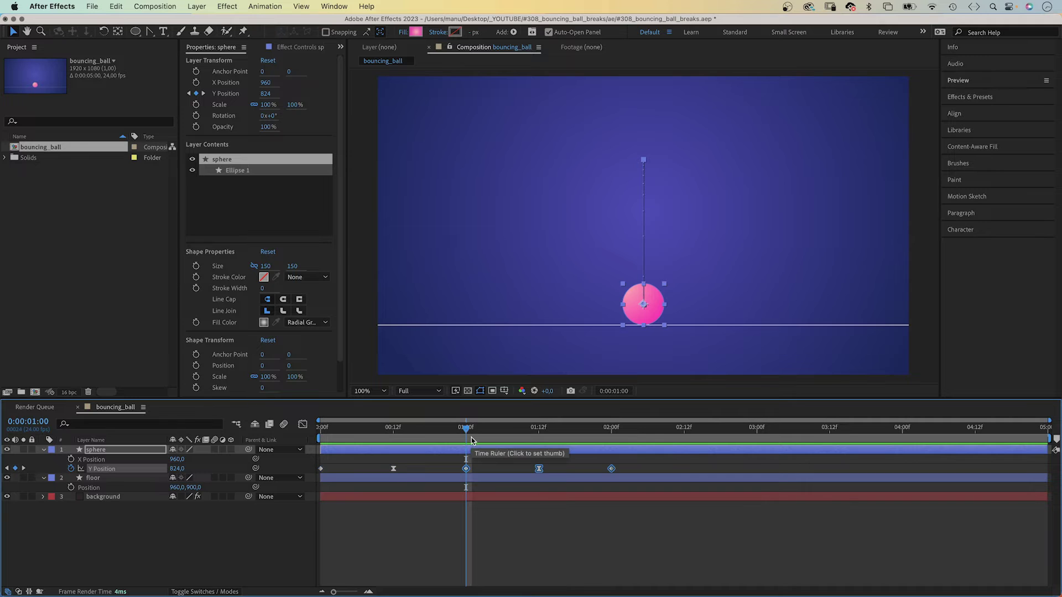
click(612, 433)
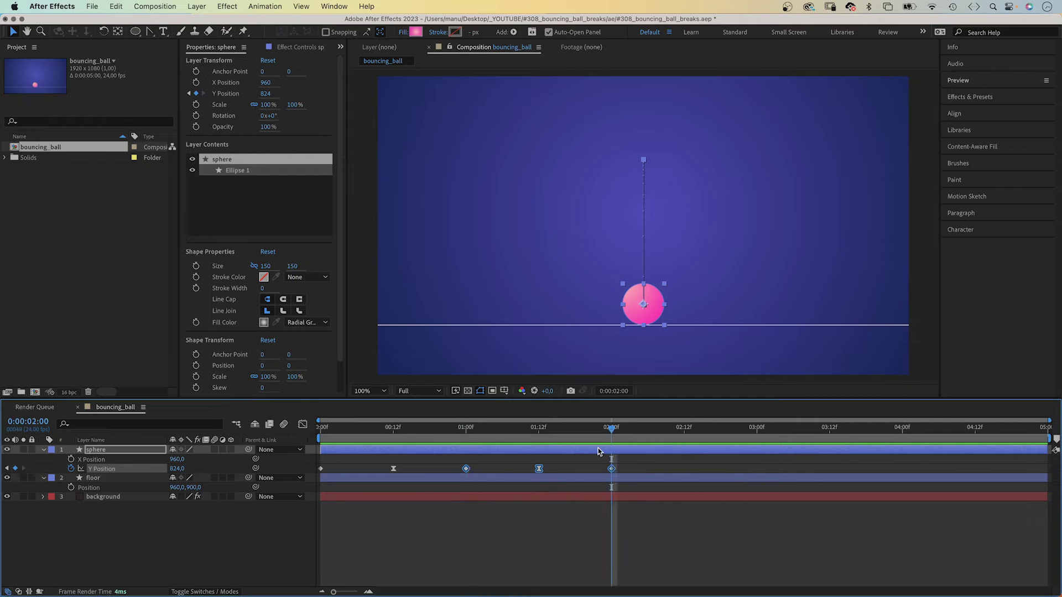
key(super+v)
key(space)
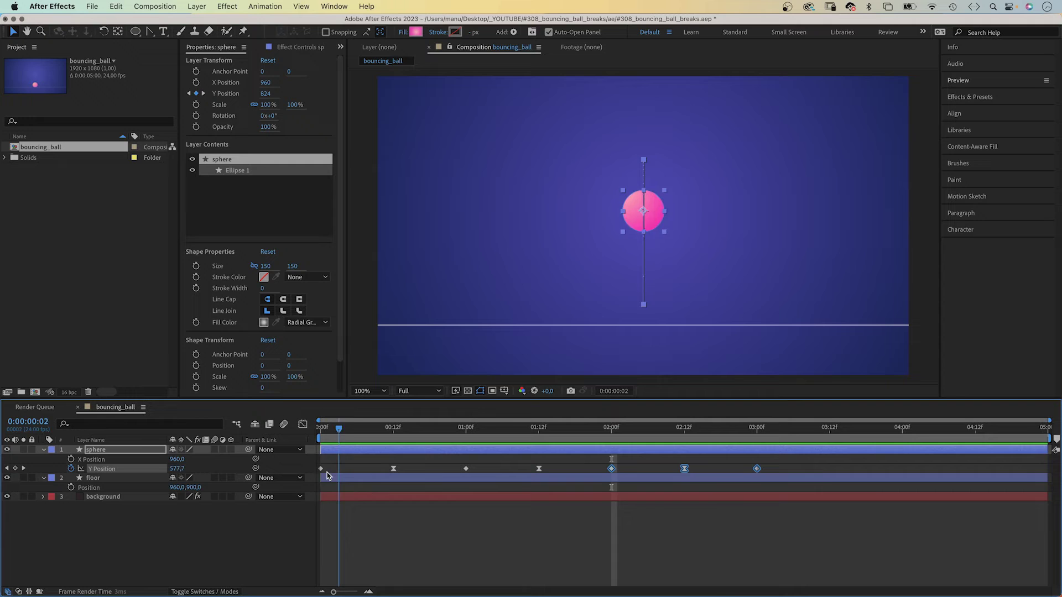
key(space)
click(236, 520)
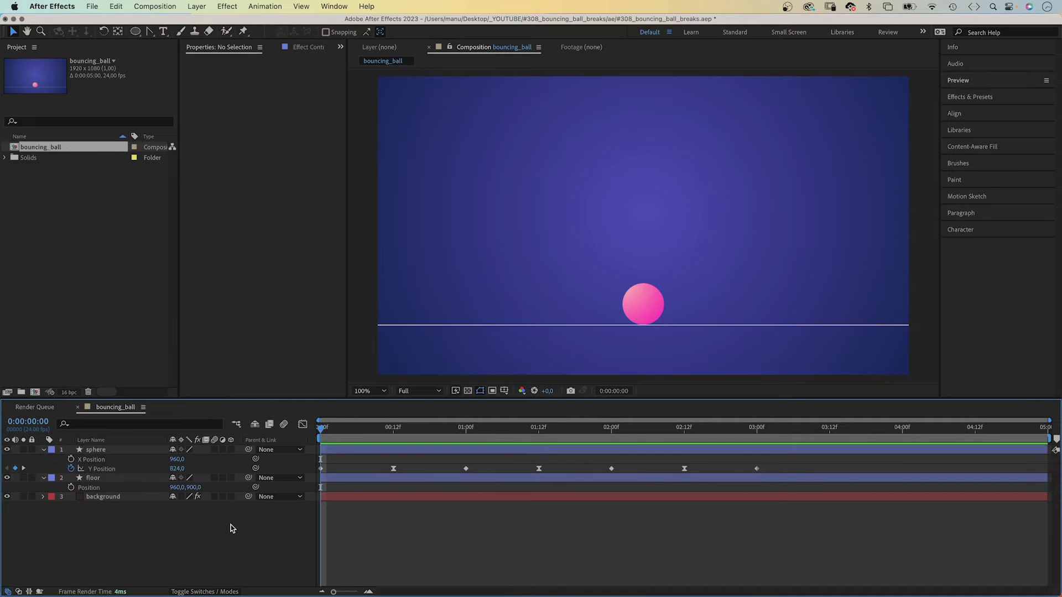
key(space)
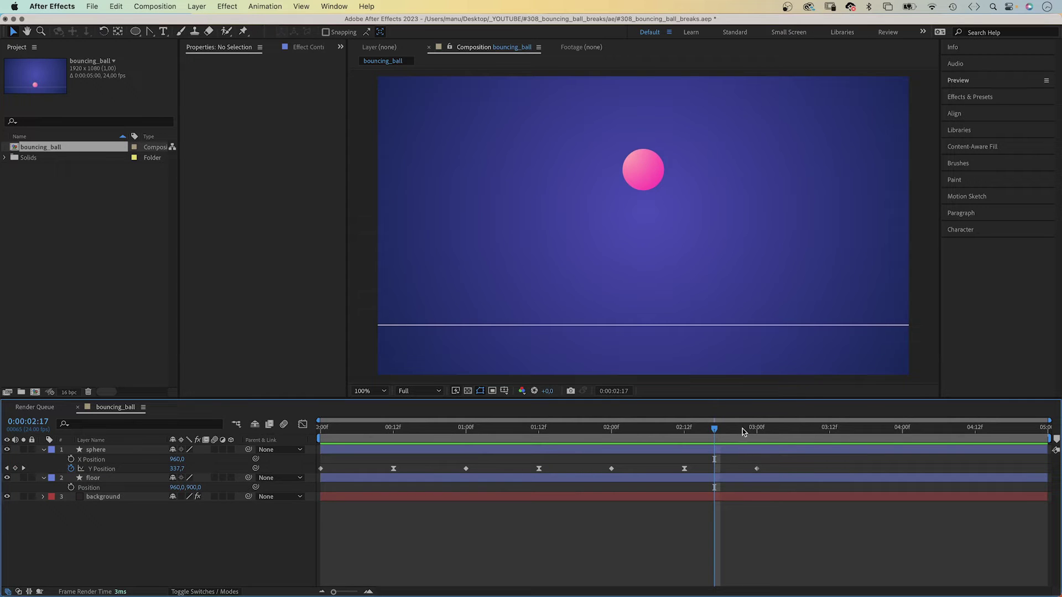
Split the sphere layer at 3:00 and select sphere 2's Y Position keyframes
drag(743, 432, 756, 431)
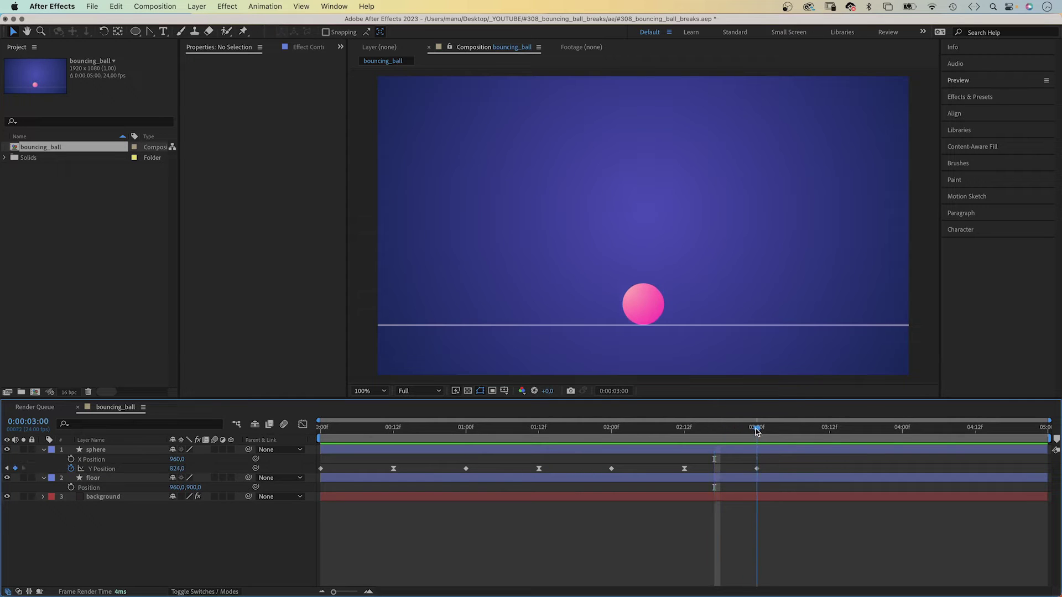
click(761, 452)
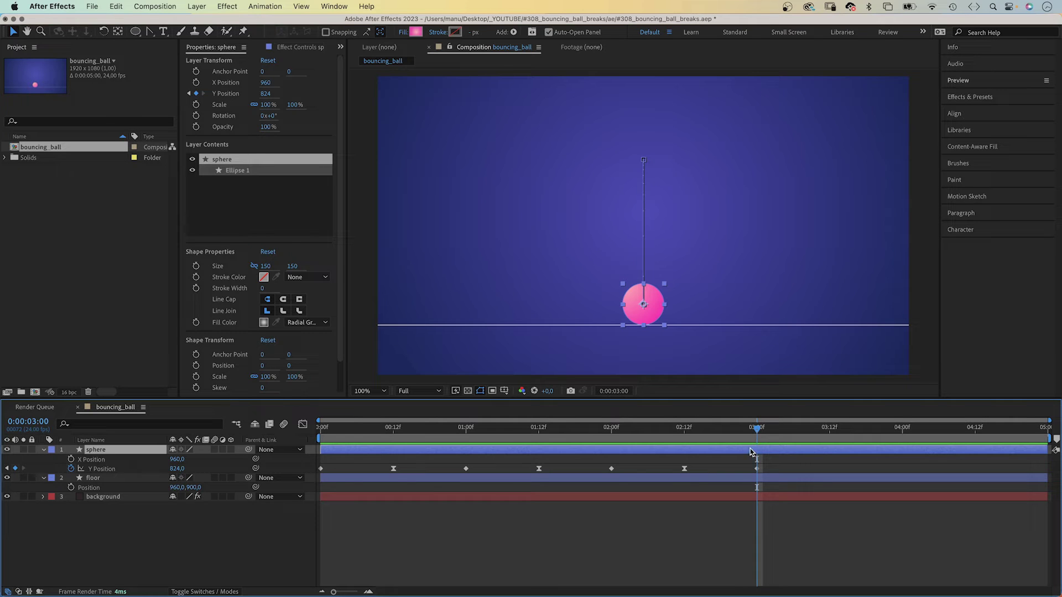
click(115, 6)
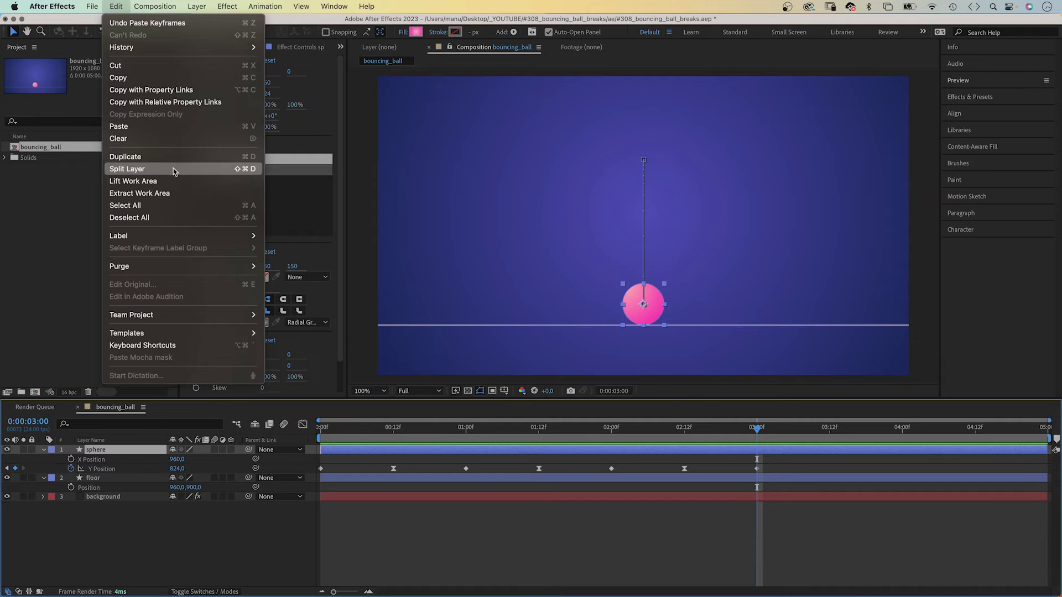
click(243, 169)
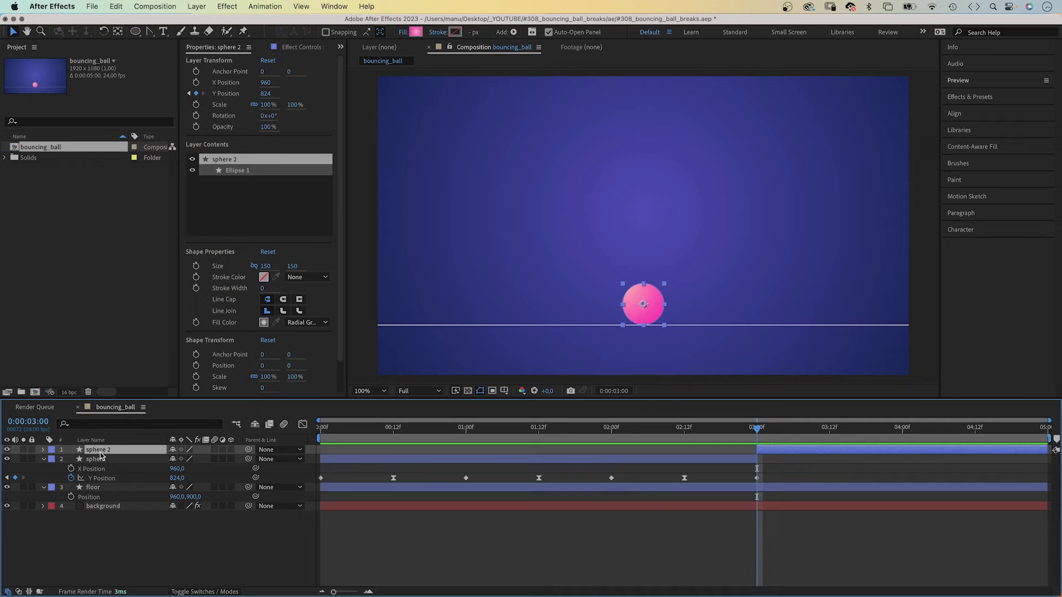
key(u)
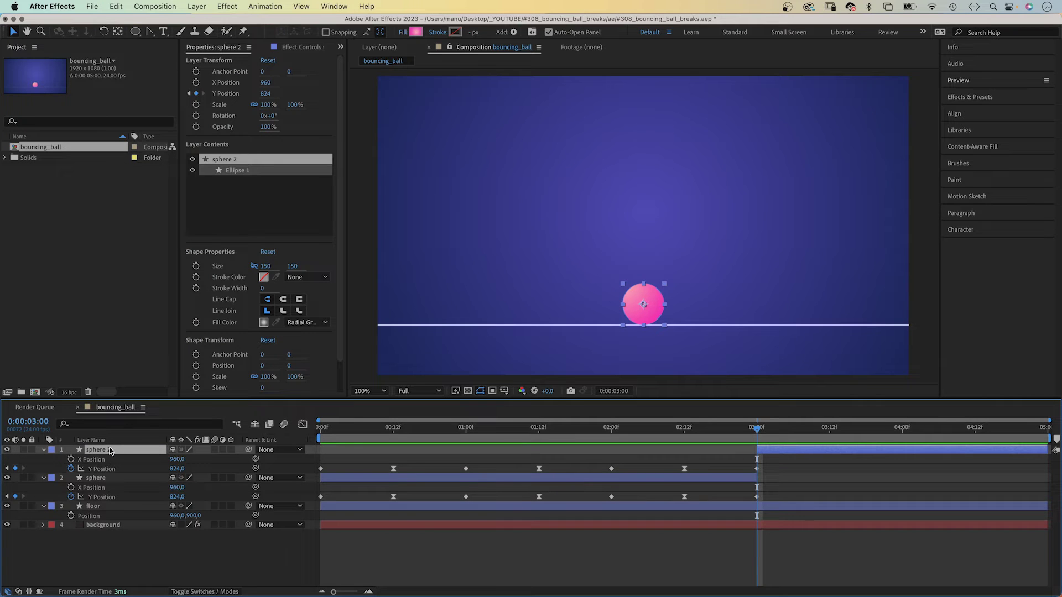
drag(780, 463, 313, 465)
Delete sphere 2's Y Position keyframes and rename the layer 'sphere small'
key(Delete)
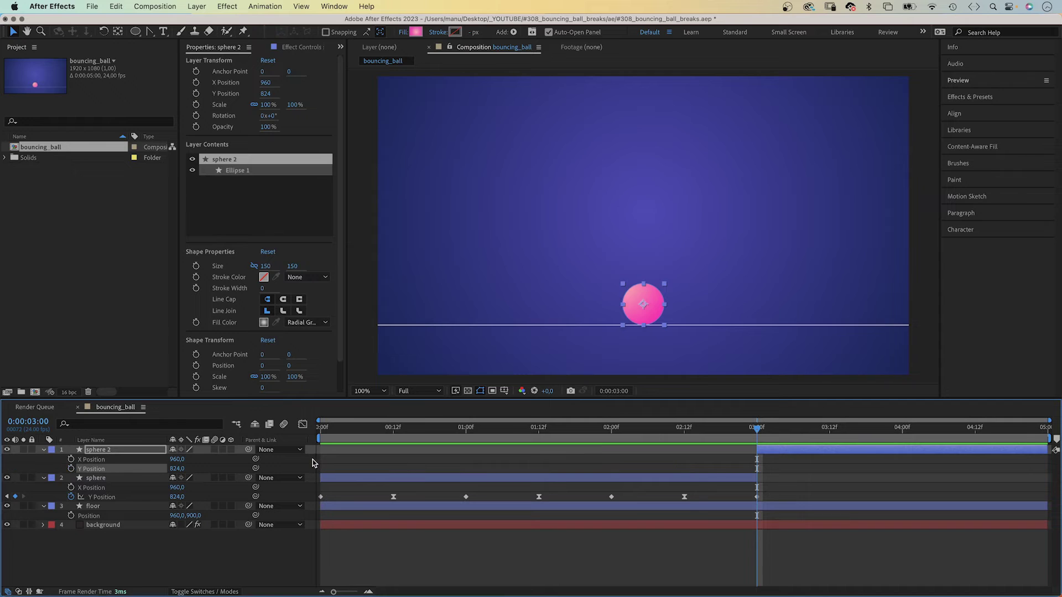
click(98, 451)
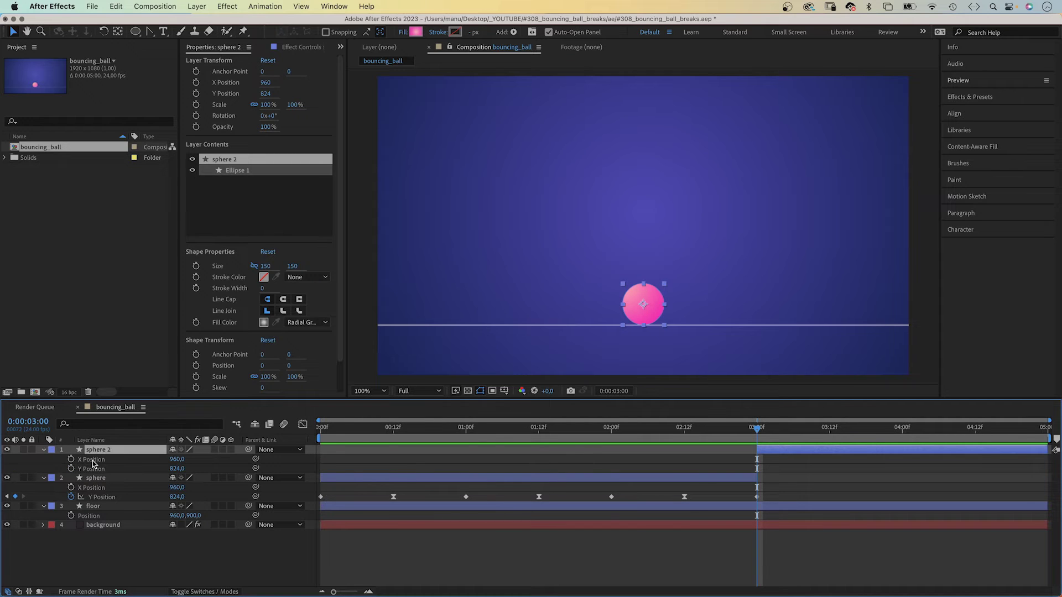
key(Return)
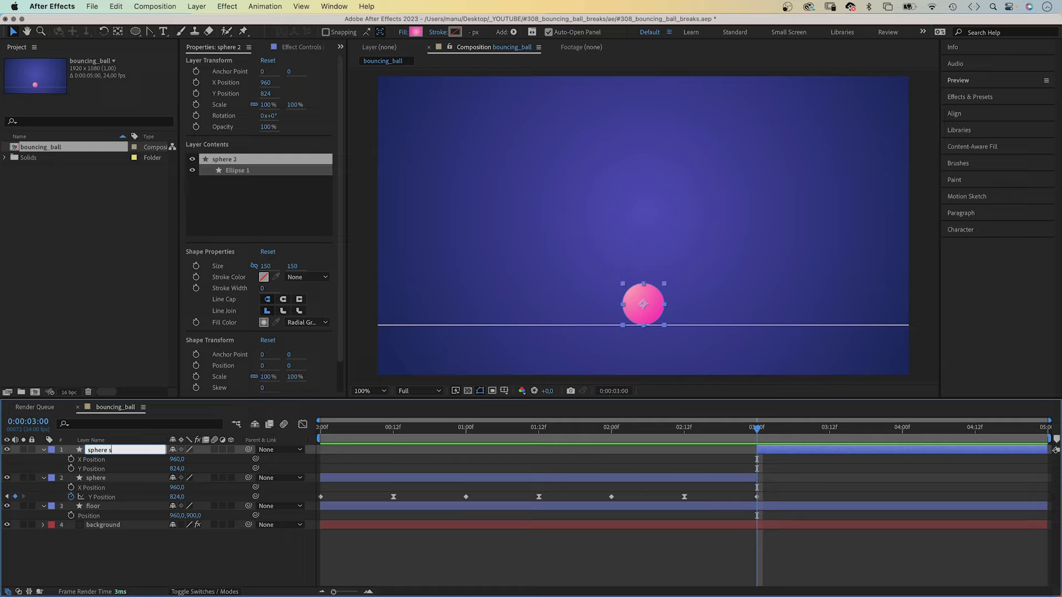
key(Return)
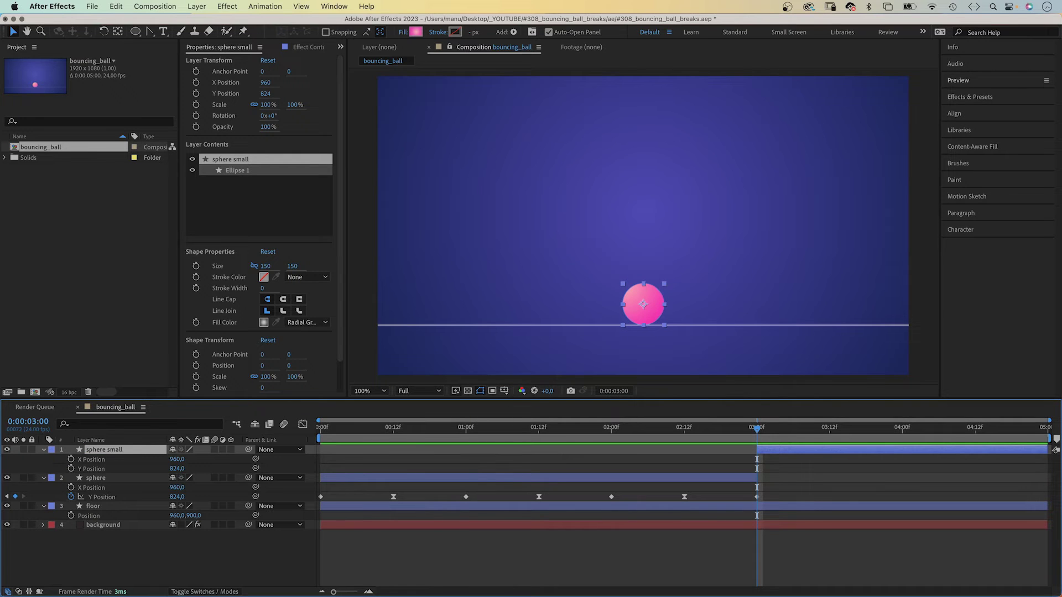
Shrink sphere small's circle to 75 × 75
click(266, 266)
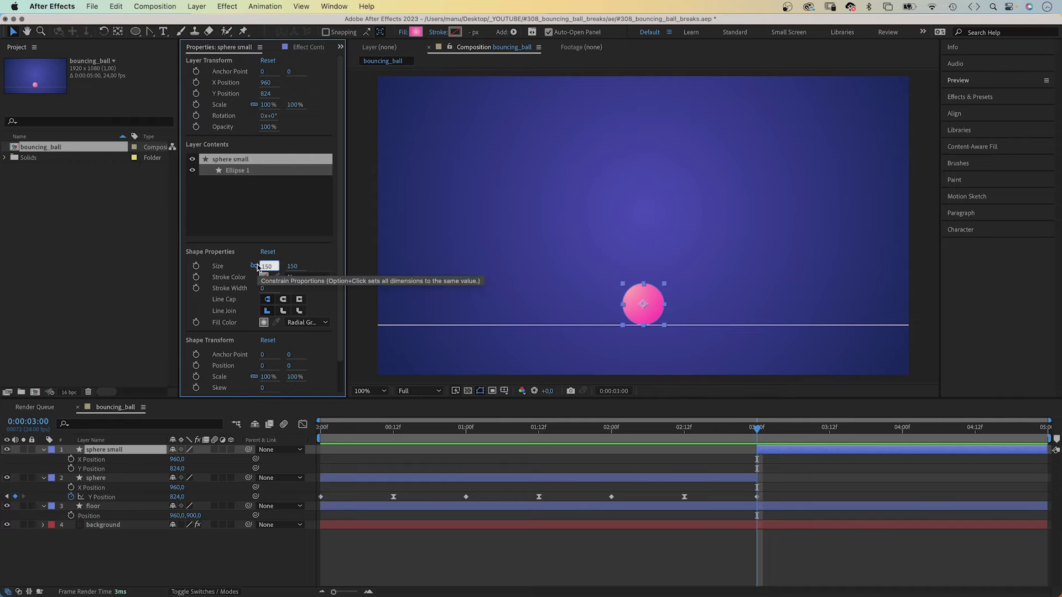
key(Tab)
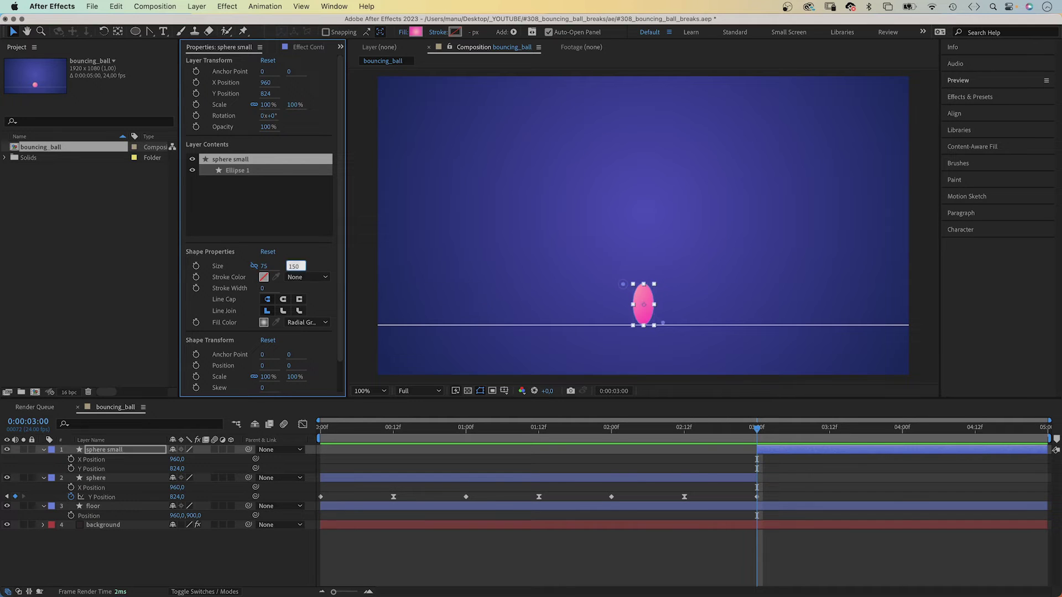
text(75)
key(Return)
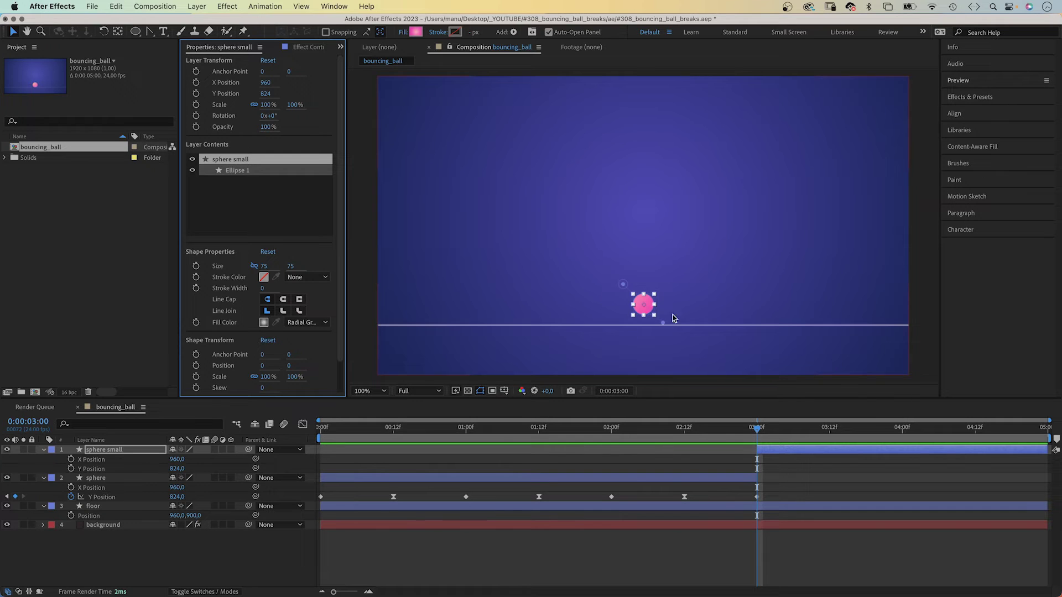
click(622, 286)
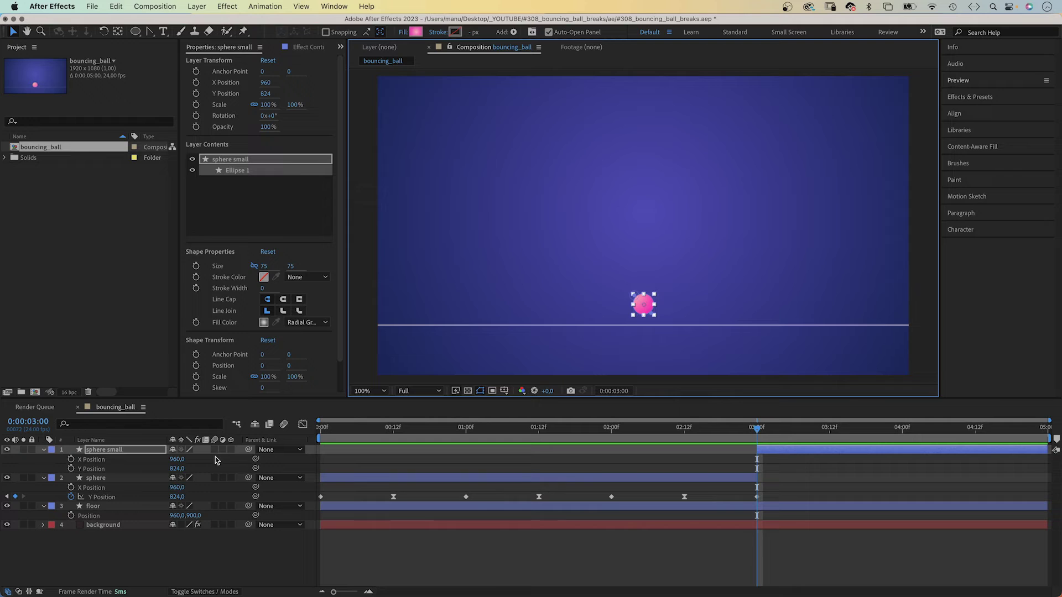
Drop sphere small to Y Position 862 and start keyframing its X and Y Position
click(177, 468)
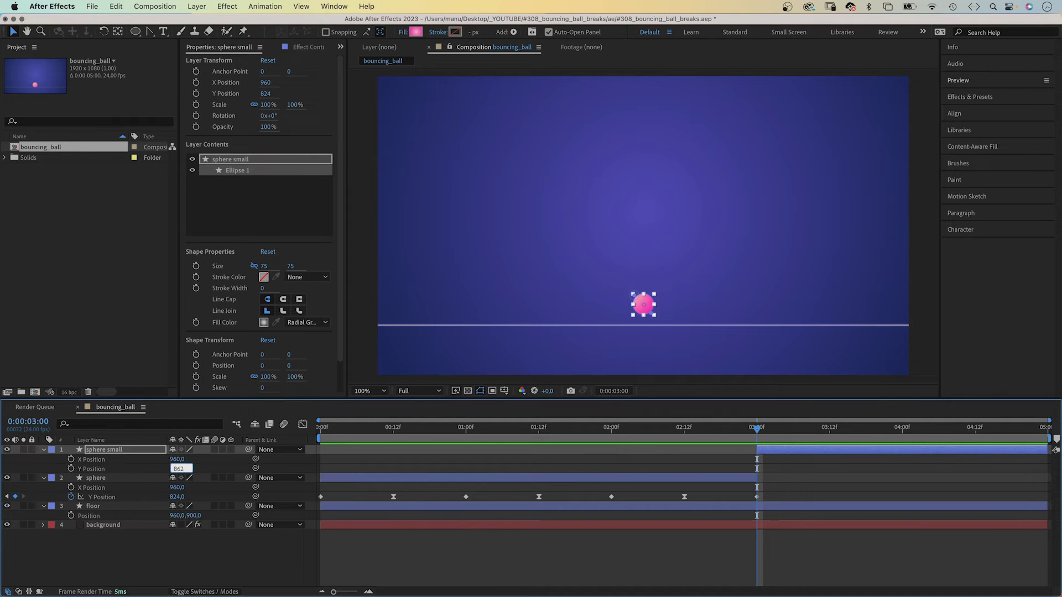
text(862)
key(Return)
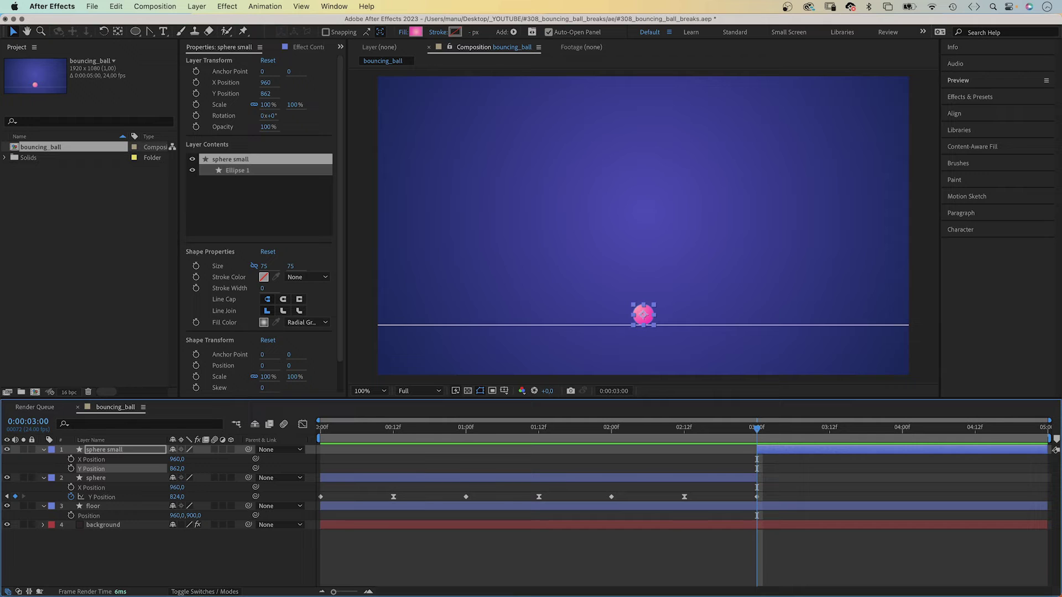
click(71, 460)
click(71, 468)
At 4:00, key sphere small's X Position at 1400
drag(805, 430, 902, 428)
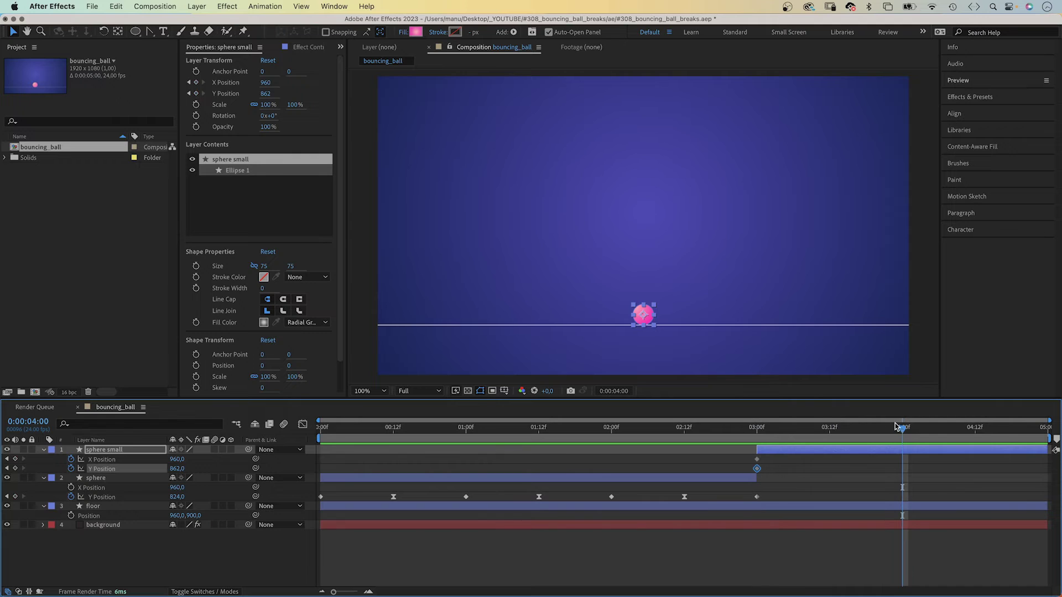
click(177, 459)
text(1400)
key(Return)
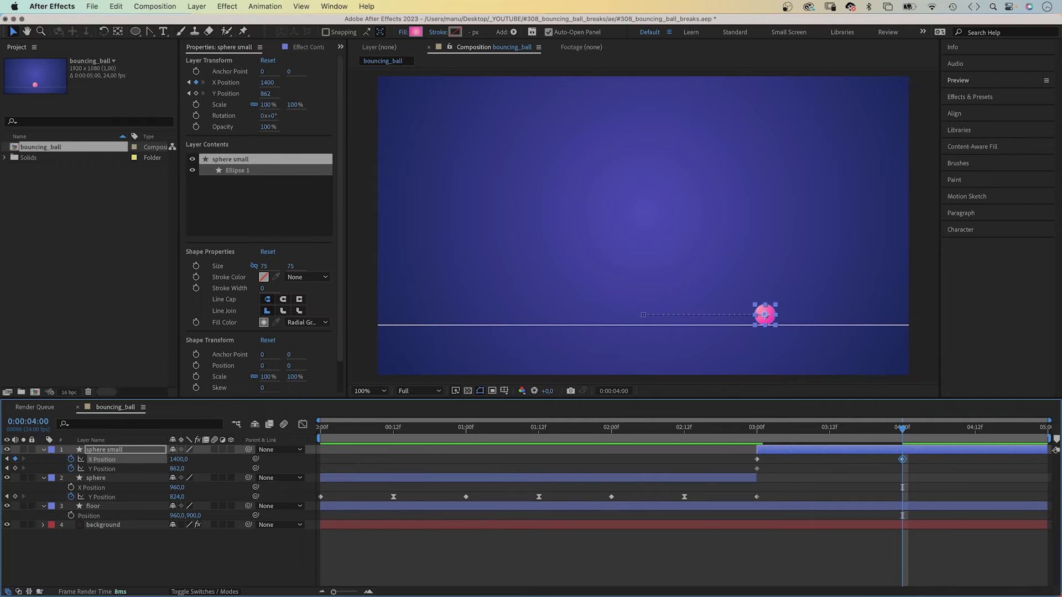
Preview the slide from 3:00 and park the time back at 3:00
click(761, 434)
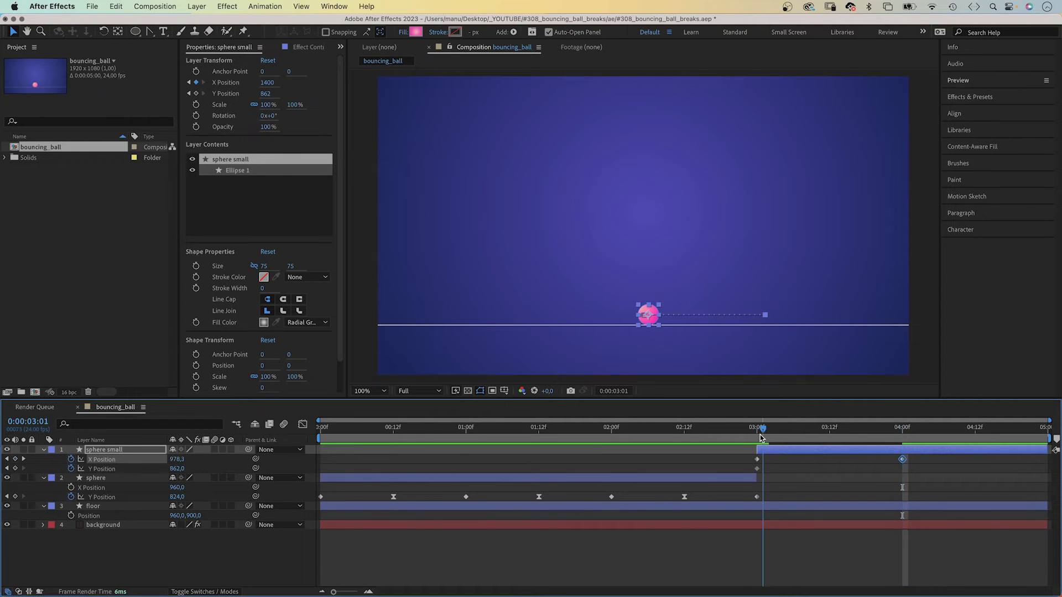
key(space)
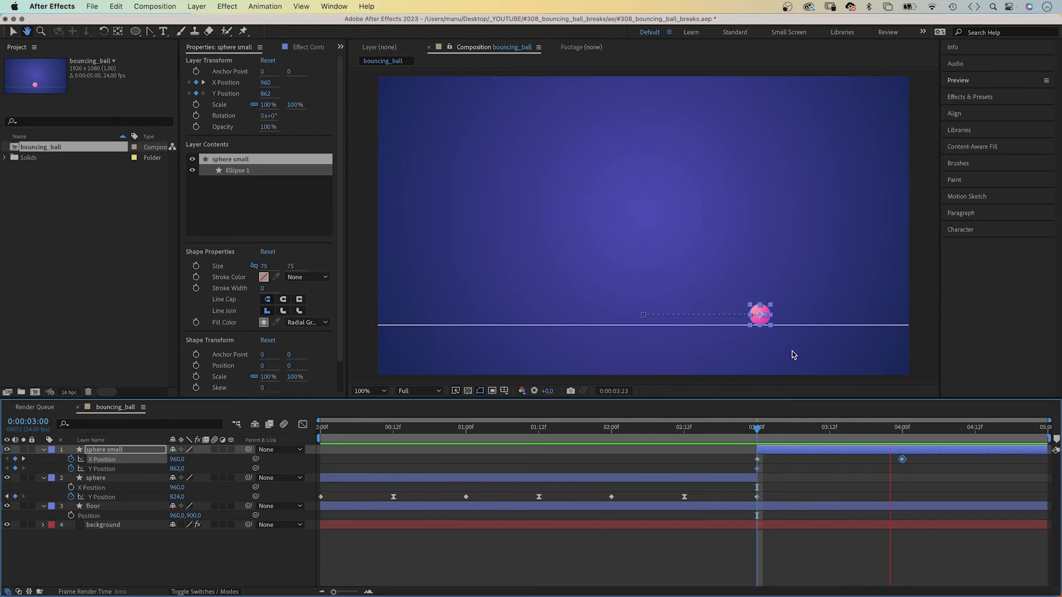
key(space)
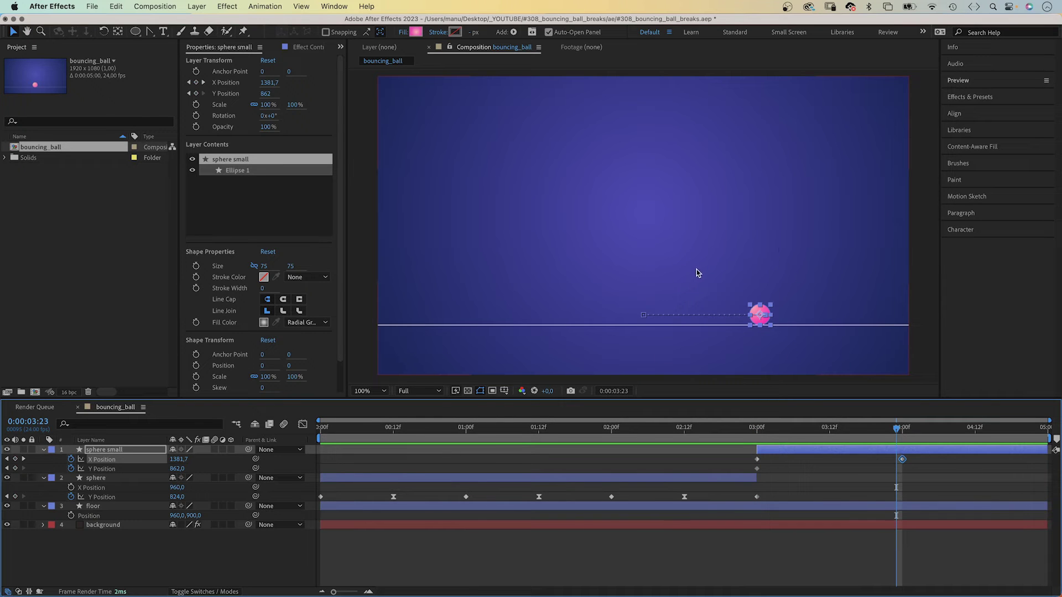
drag(778, 428, 757, 428)
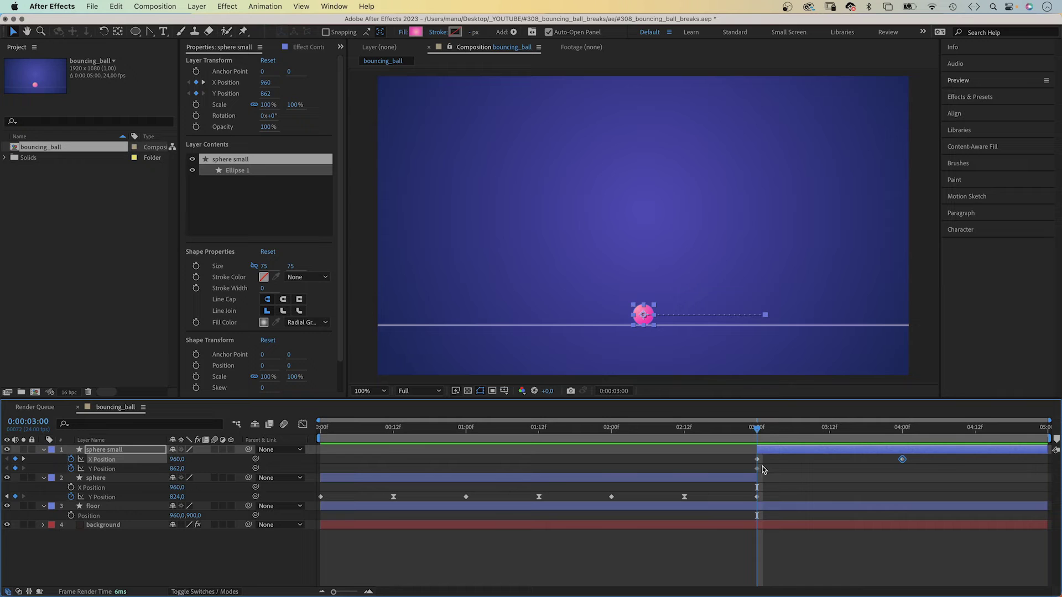
Key the first hop: Y Position lifted to 706 at 3:04, back to 862 at 3:08
click(757, 460)
key(Page_Down)
key(Page_Down)
key(Page_Down)
key(Page_Down)
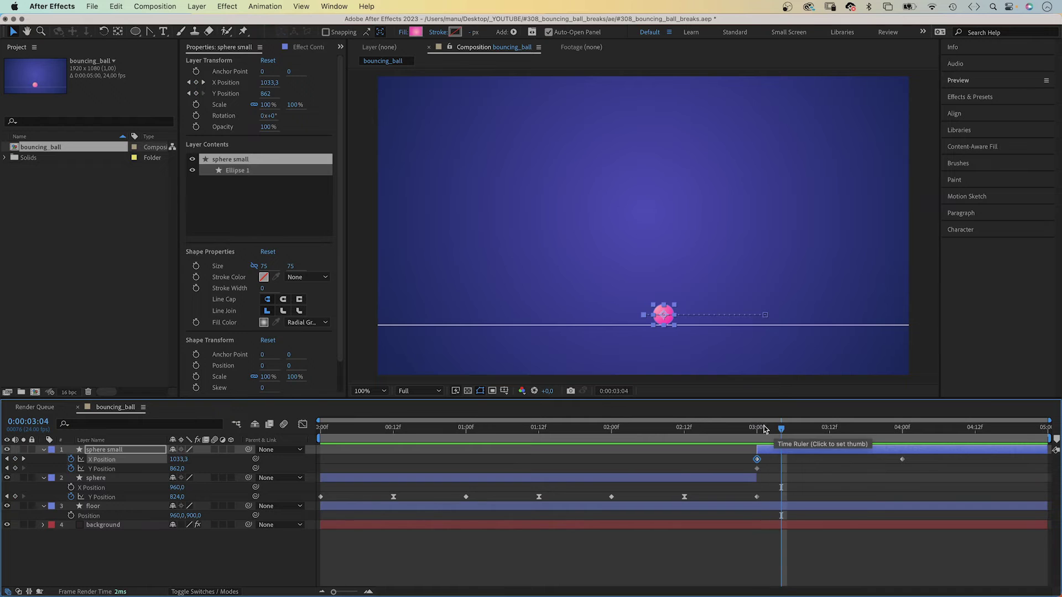
drag(171, 468, 97, 481)
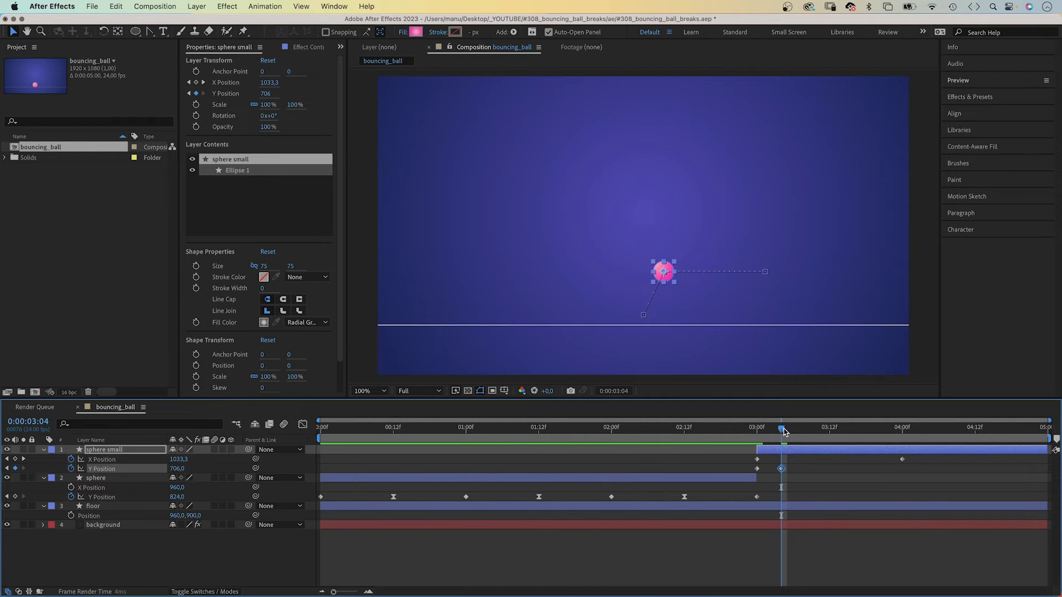
drag(784, 431, 806, 430)
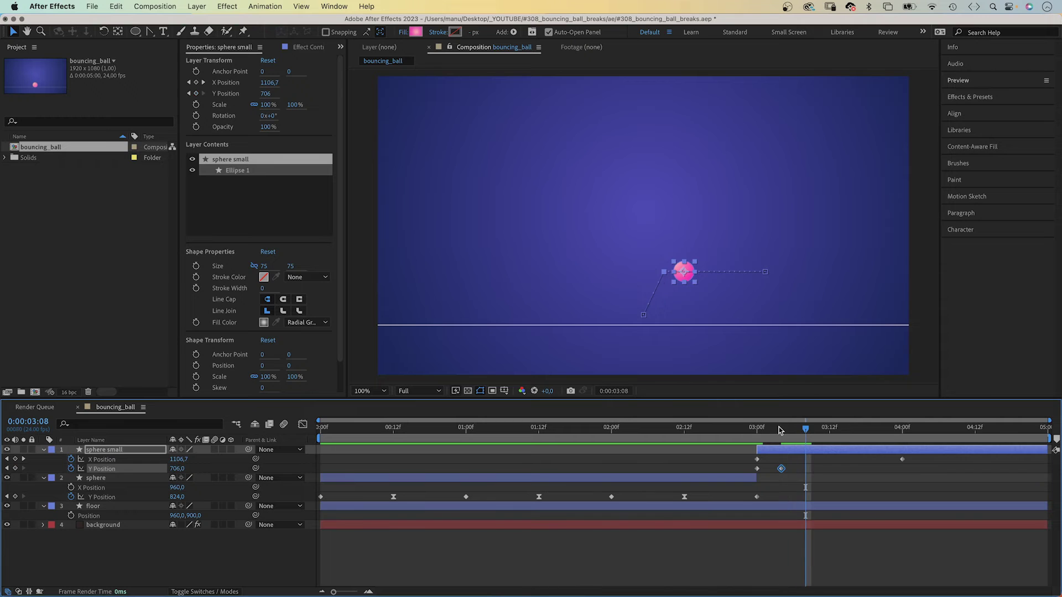
click(176, 469)
text(862)
key(Return)
Key a 709 hop at 3:11 landing at 862 by 3:14, then a smaller 825 hop at 3:16
drag(807, 431, 819, 430)
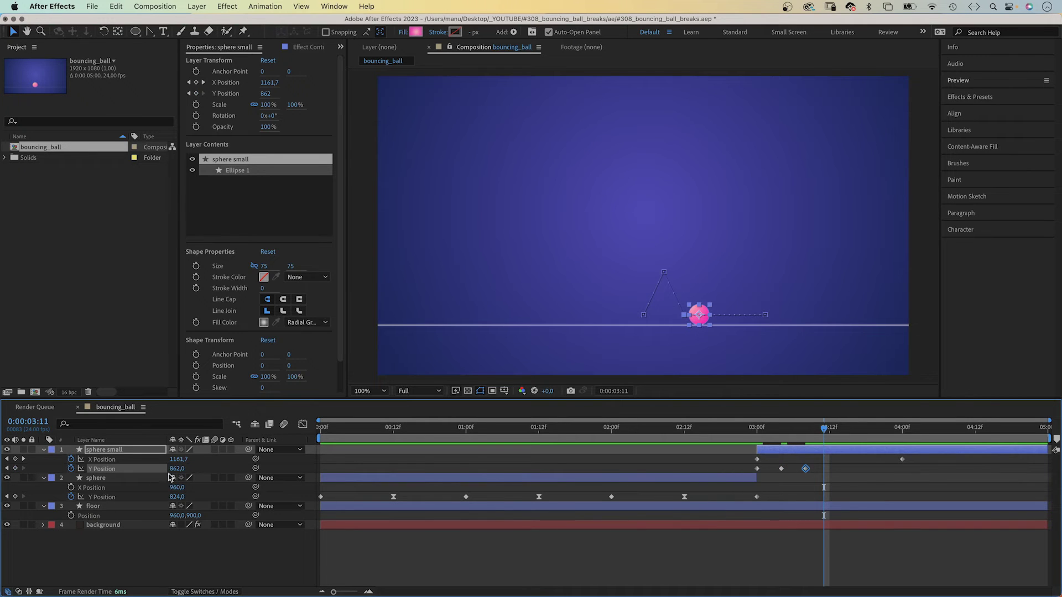
drag(174, 468, 91, 468)
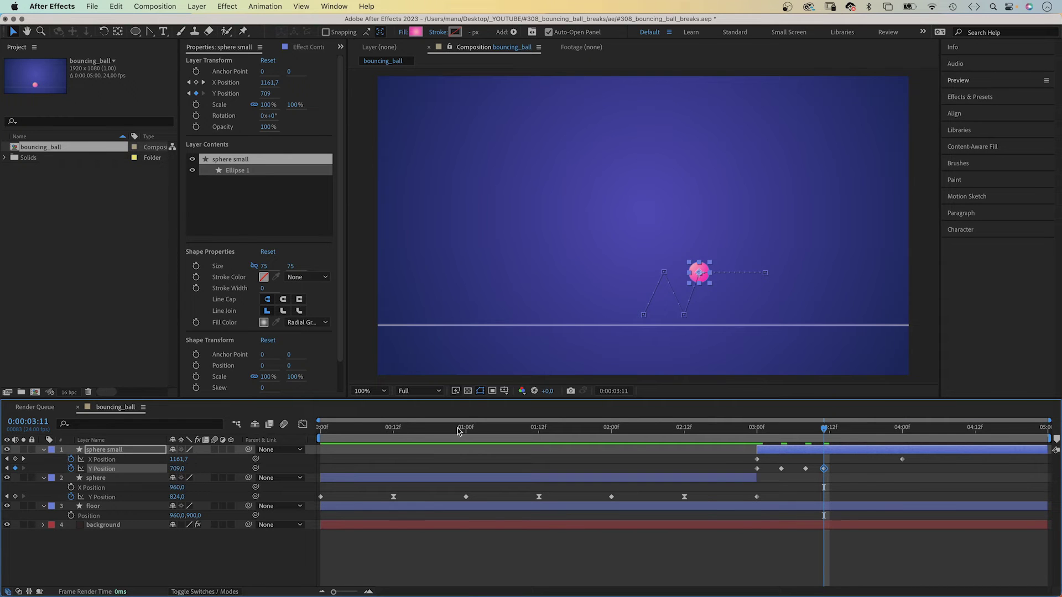
drag(828, 431, 841, 430)
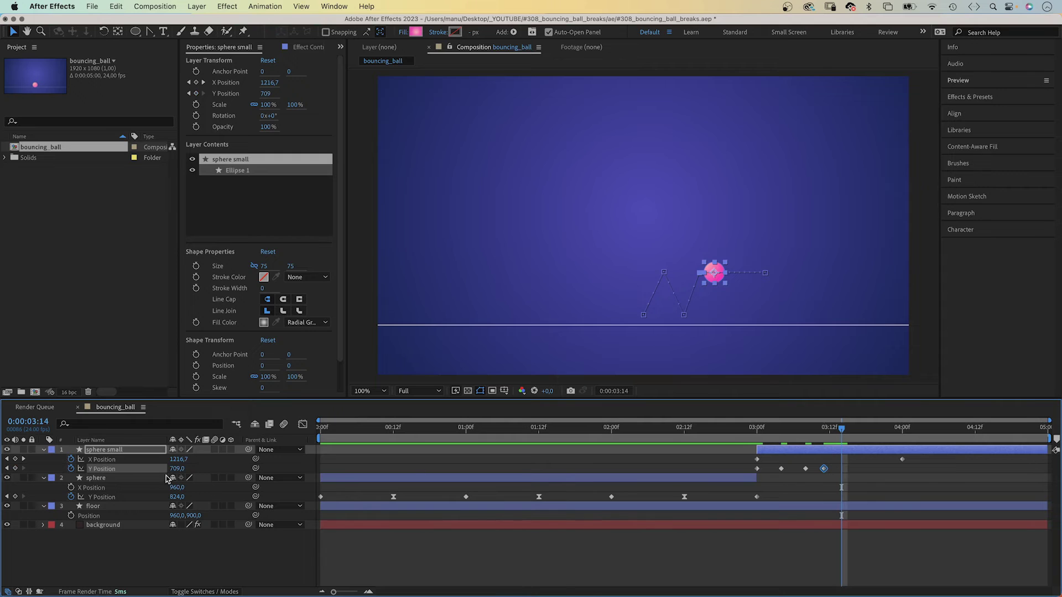
click(177, 468)
text(862)
key(Return)
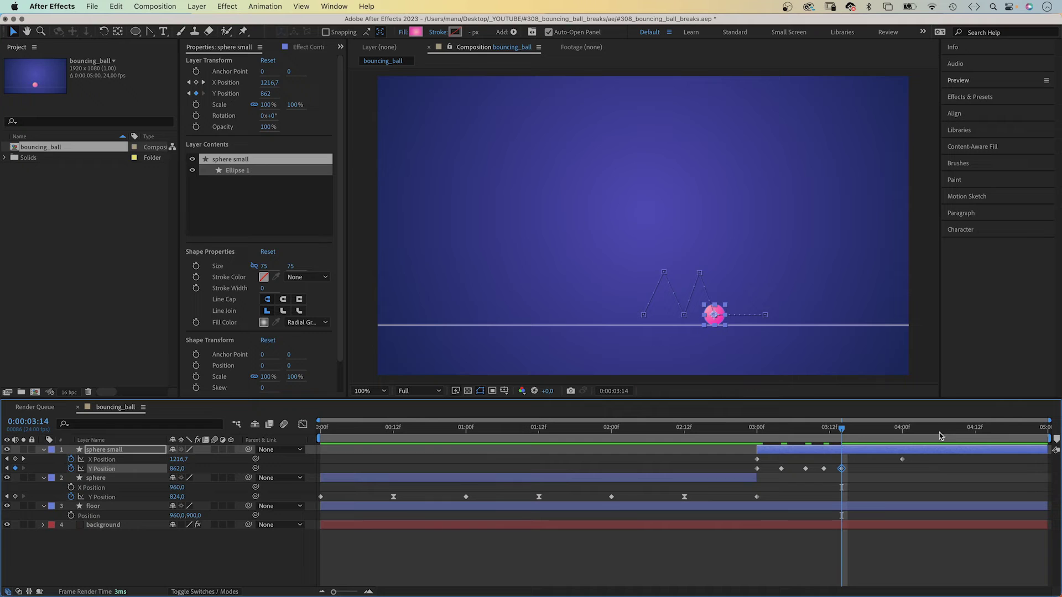
drag(841, 430, 853, 429)
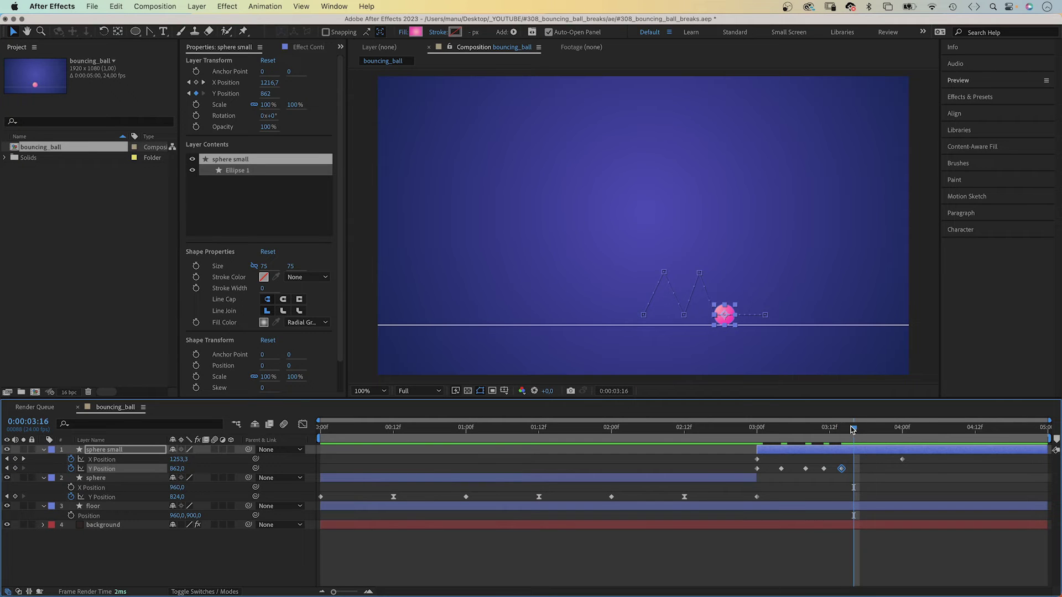
drag(177, 468, 151, 466)
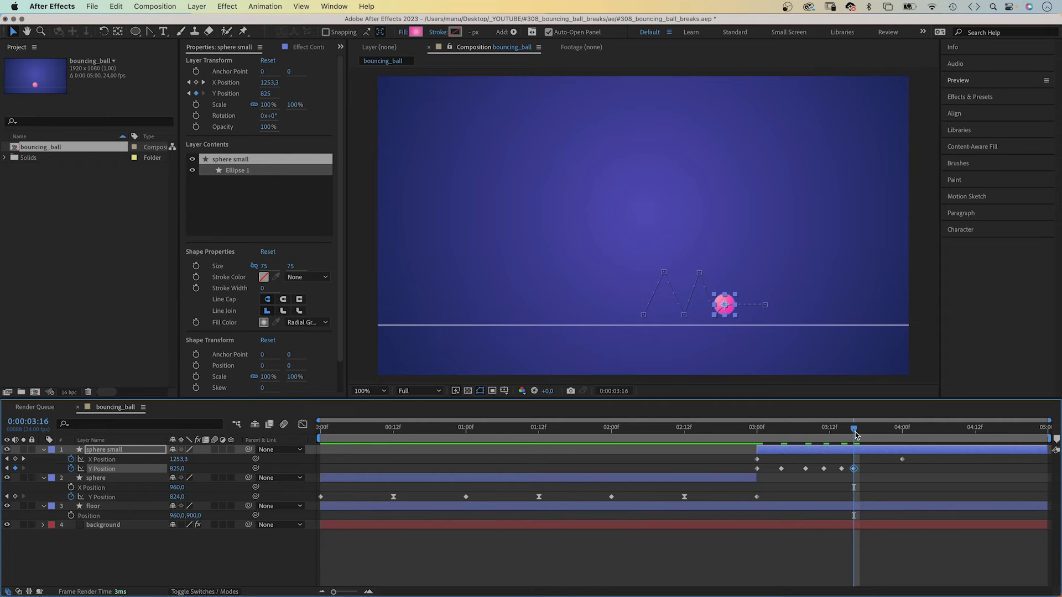
drag(855, 435, 866, 434)
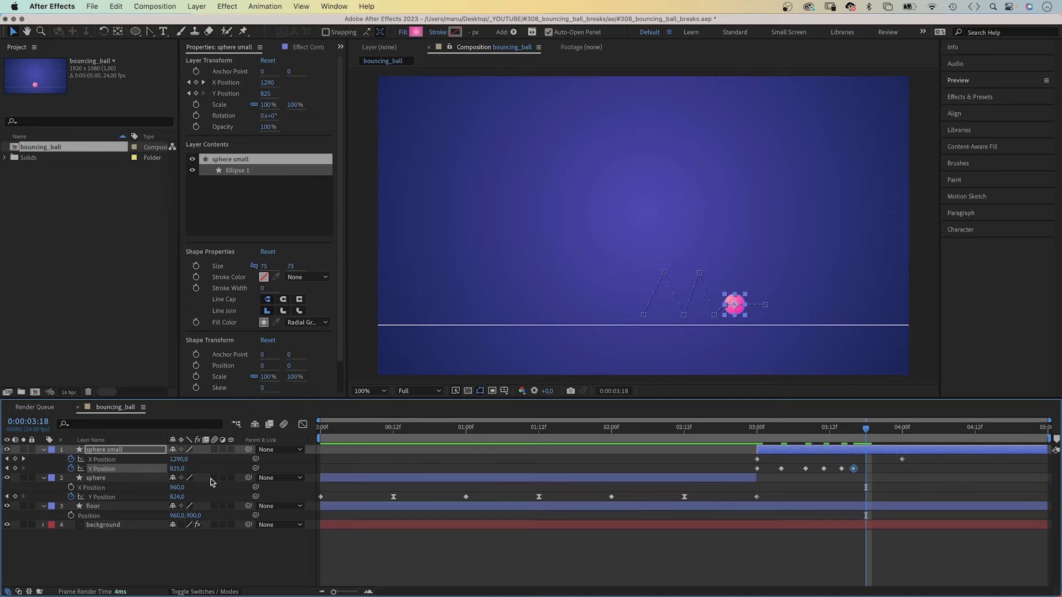
click(176, 469)
Land at 862 at 3:18, add a tiny 849 hop at 3:19, land at 862 at 3:20
key(Return)
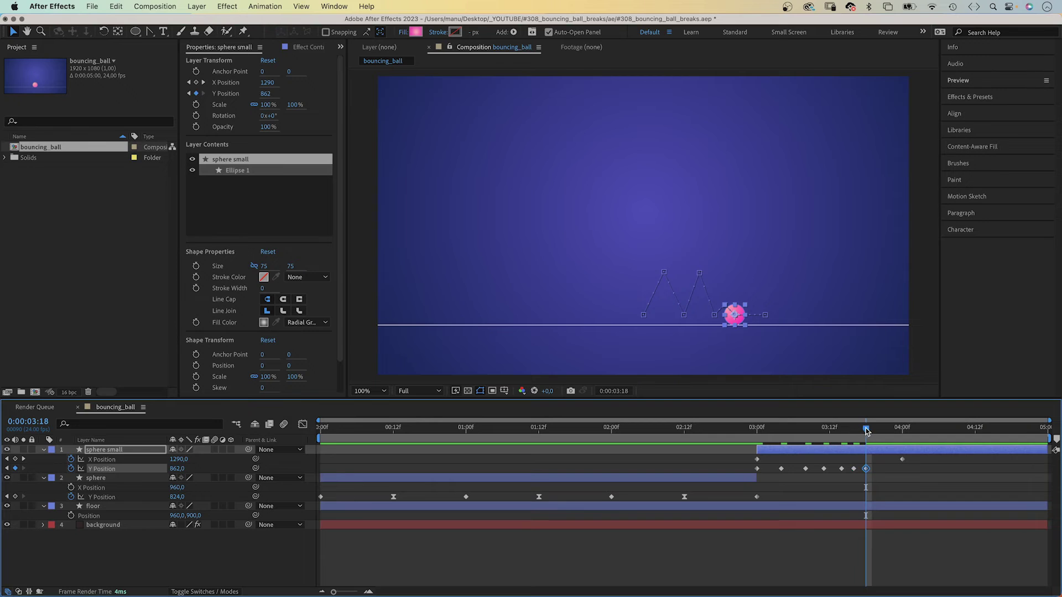
key(Page_Down)
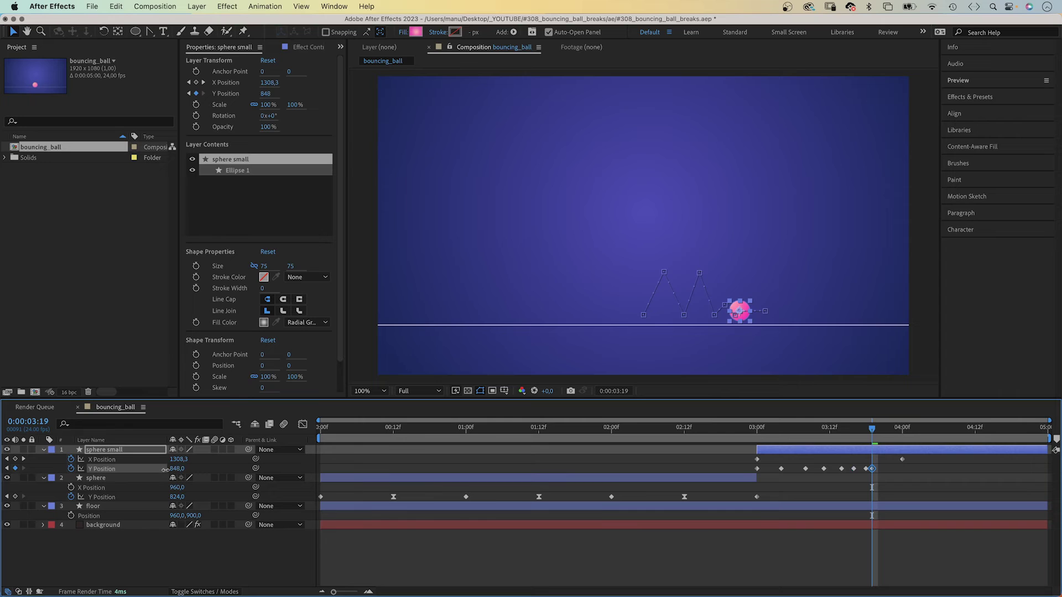
drag(165, 469, 166, 469)
drag(176, 469, 175, 469)
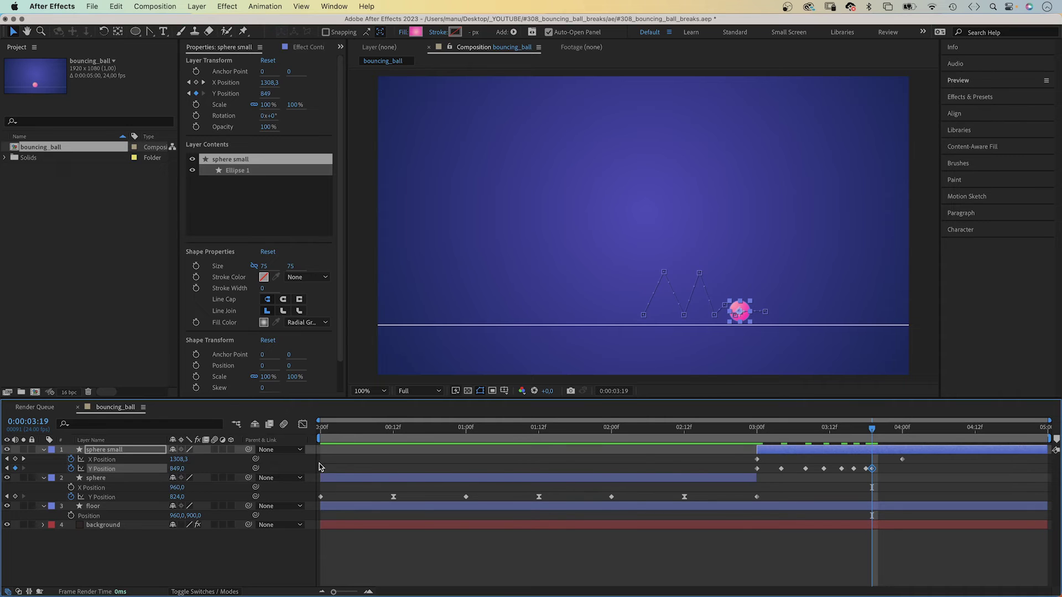
key(Page_Down)
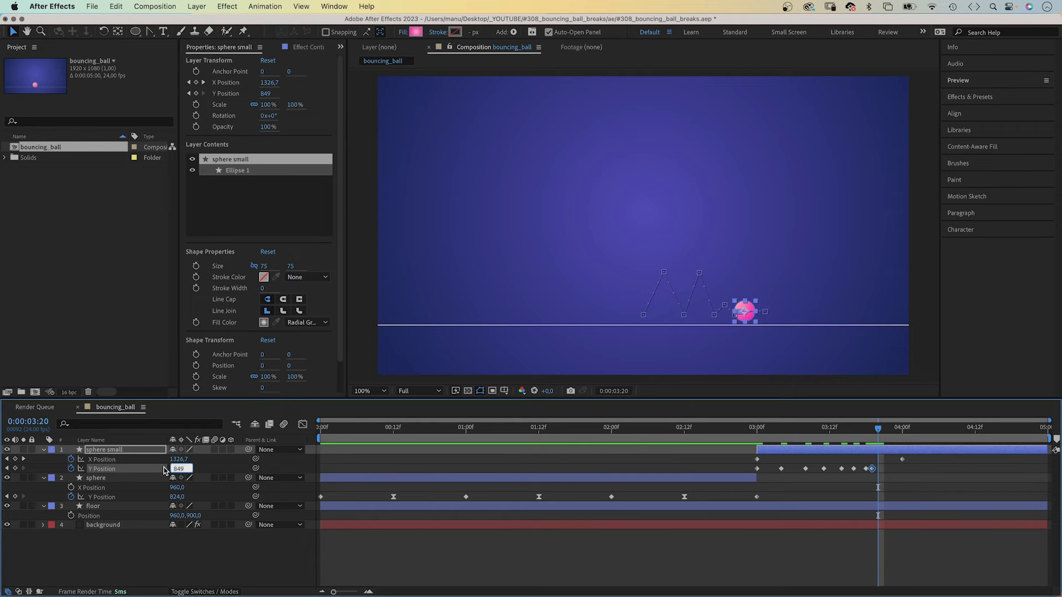
key(Return)
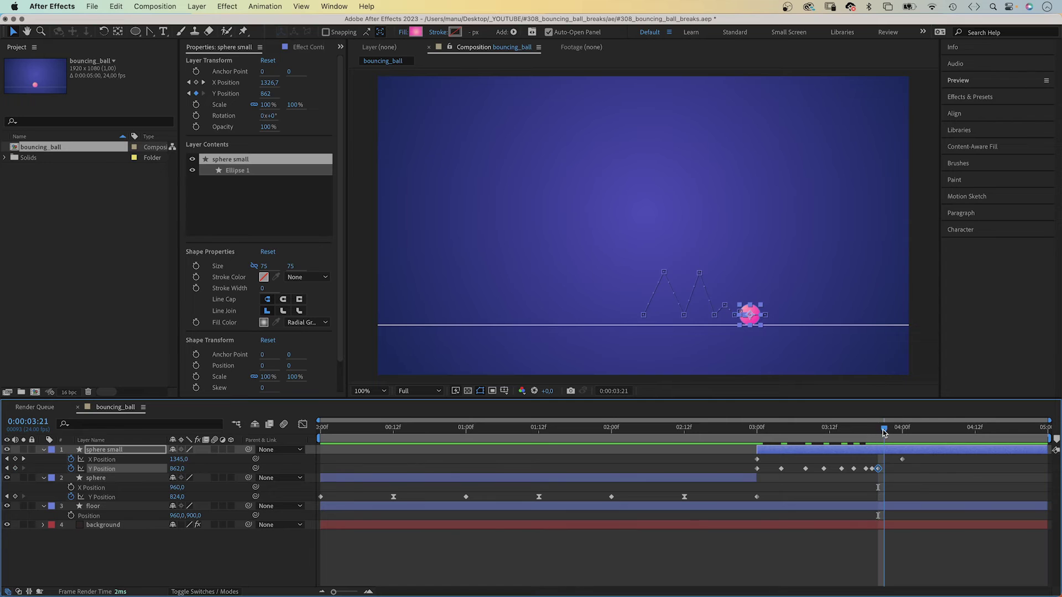
Add a last 854 hop at 3:21, settle at 862 at 3:22, and preview
drag(878, 437, 882, 435)
drag(169, 469, 156, 477)
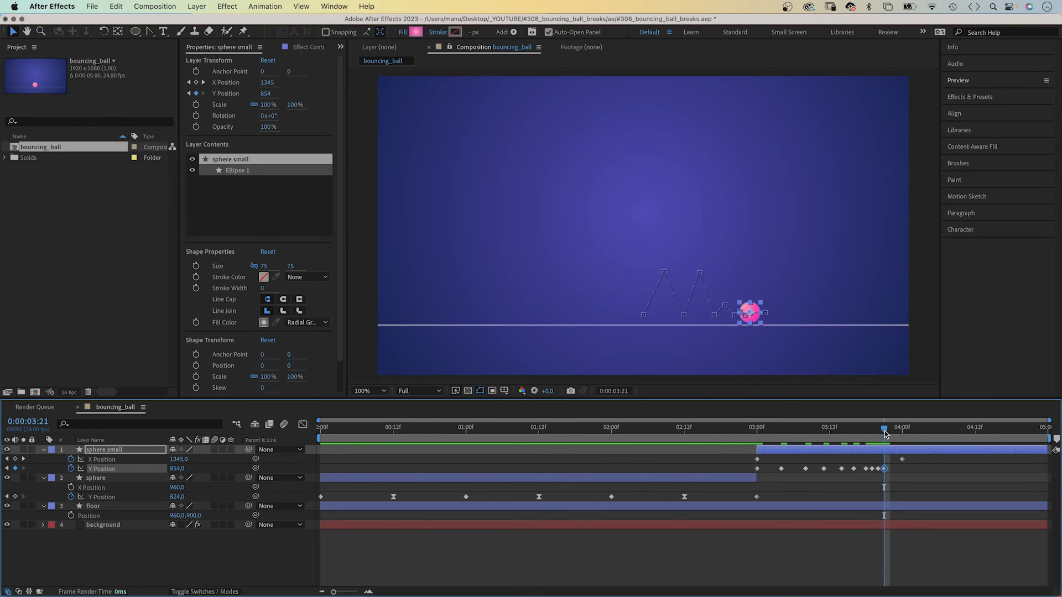
drag(884, 434, 890, 434)
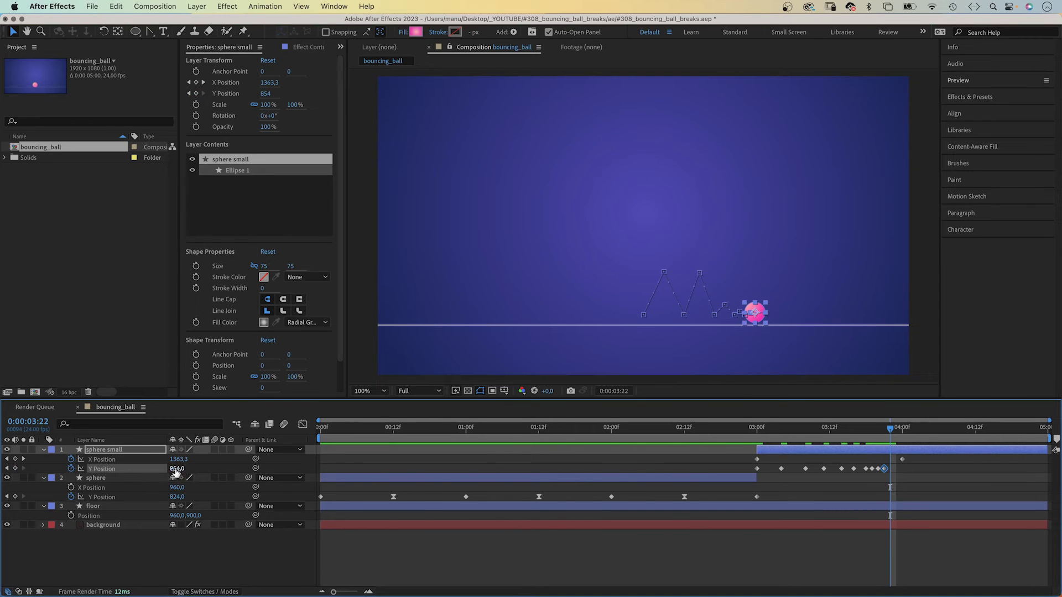
click(170, 469)
key(Return)
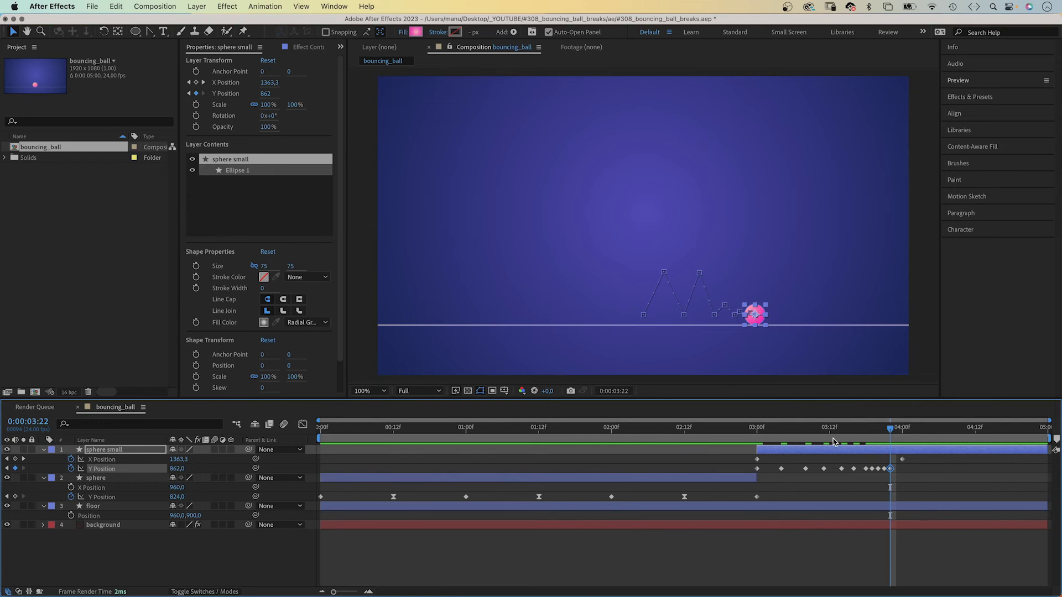
key(space)
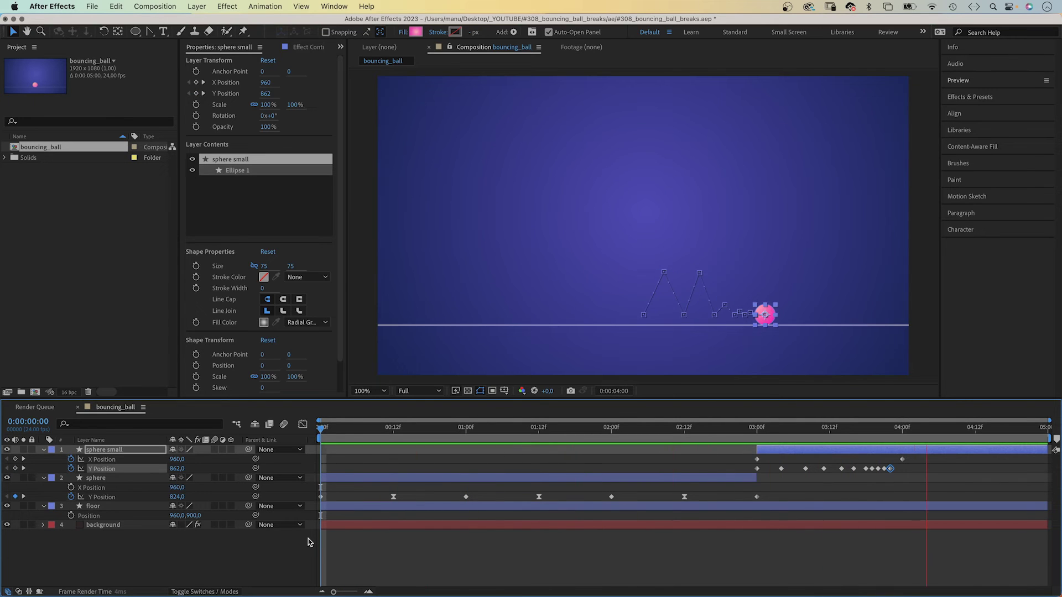
Lower the 3:11 hop peak to Y Position 777, then rewind to 0:00
key(space)
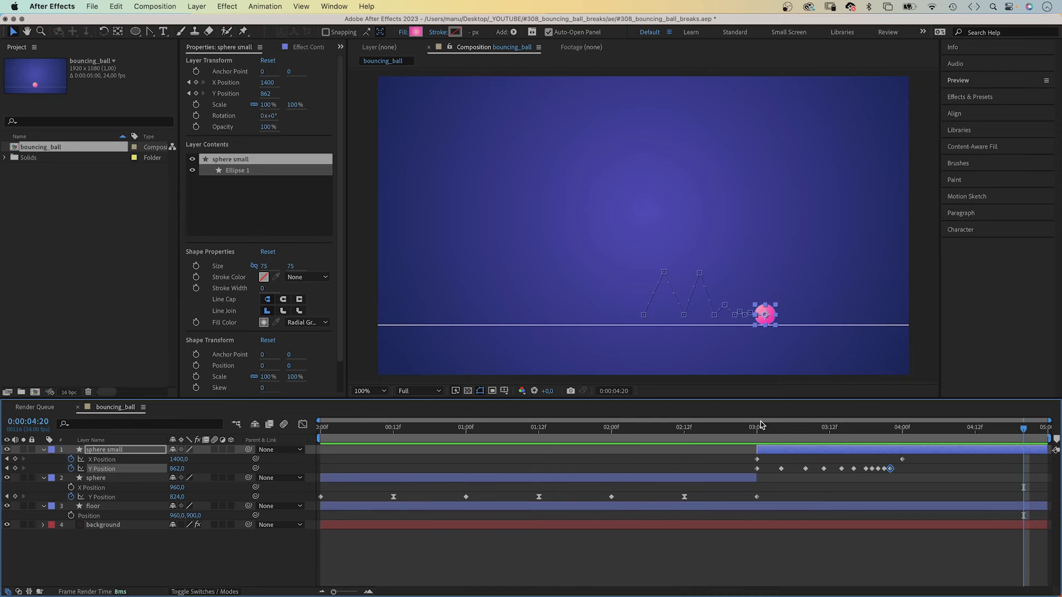
drag(761, 424, 828, 430)
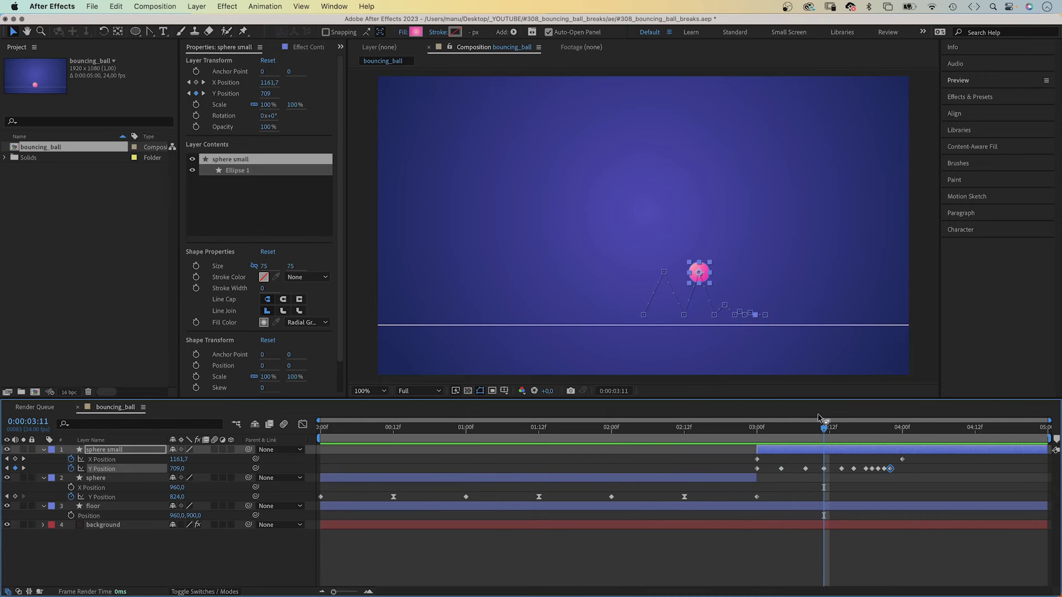
drag(175, 469, 205, 462)
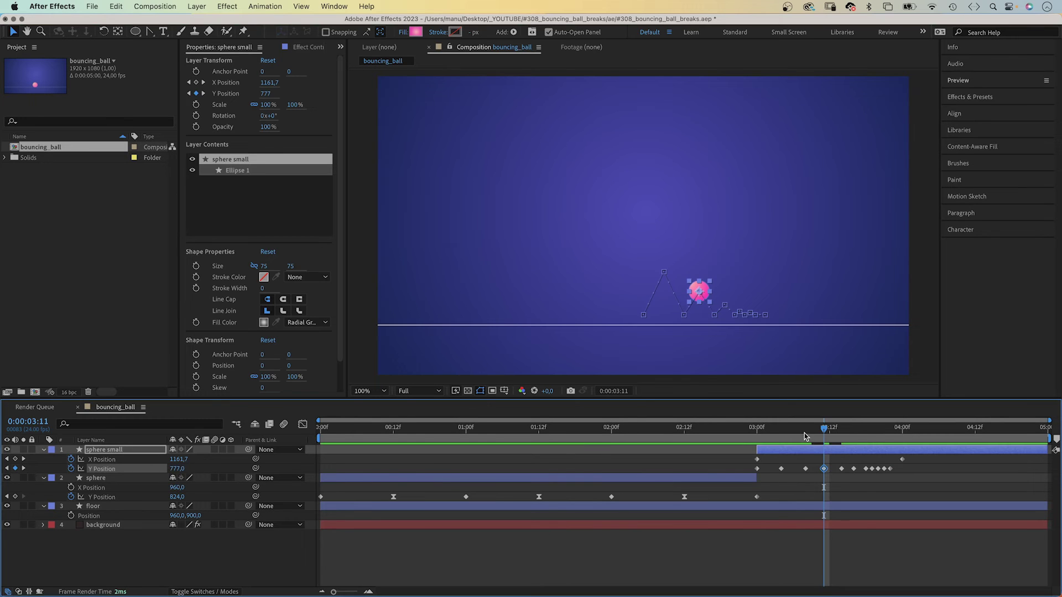
drag(750, 438, 289, 520)
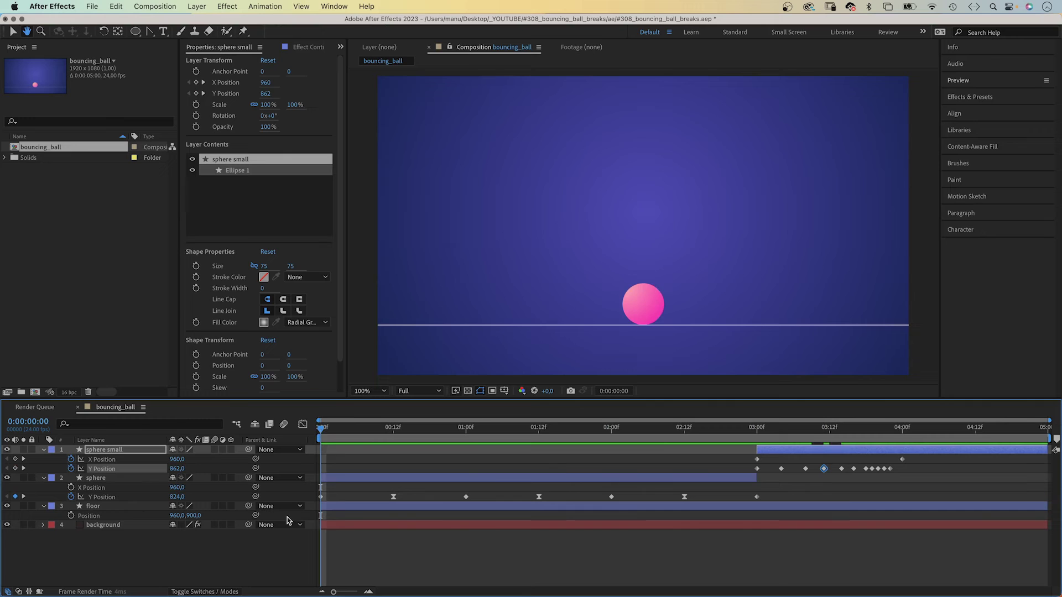
Select all of sphere small's Y Position keyframes and show their value graph, zoomed in
key(space)
click(110, 450)
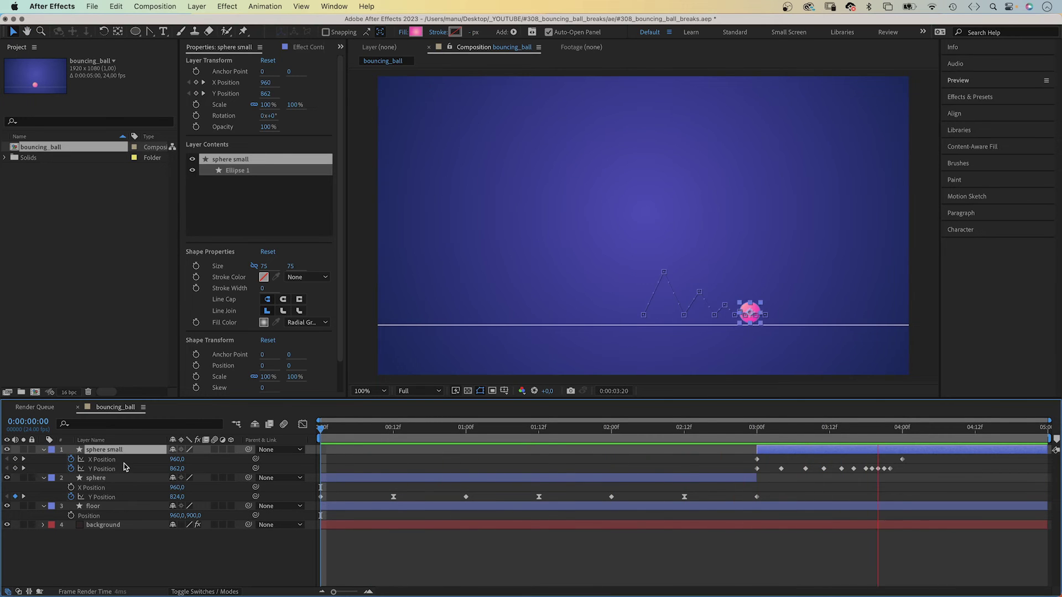
key(space)
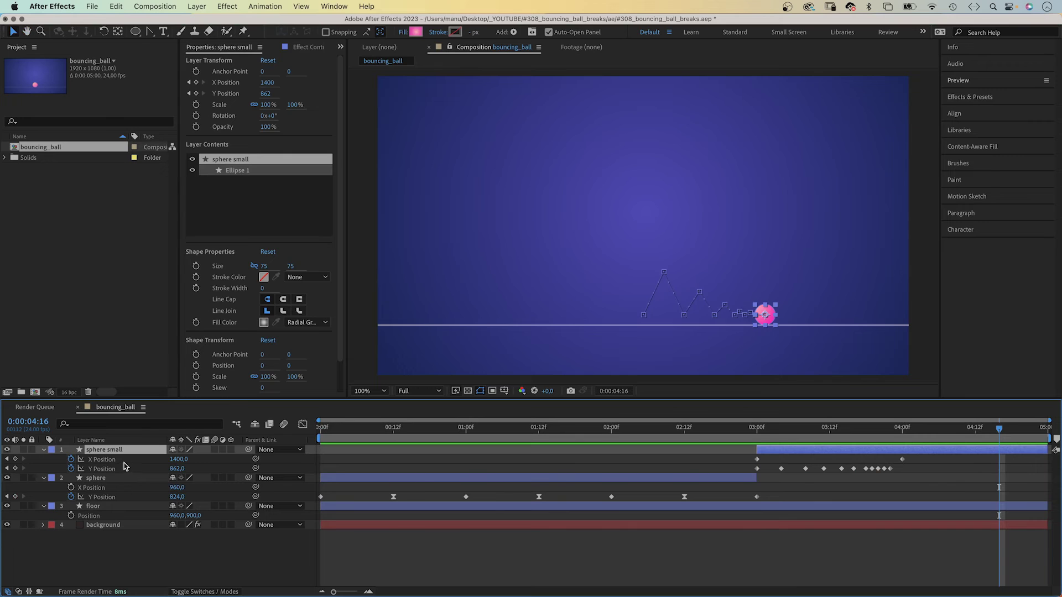
drag(901, 469, 704, 462)
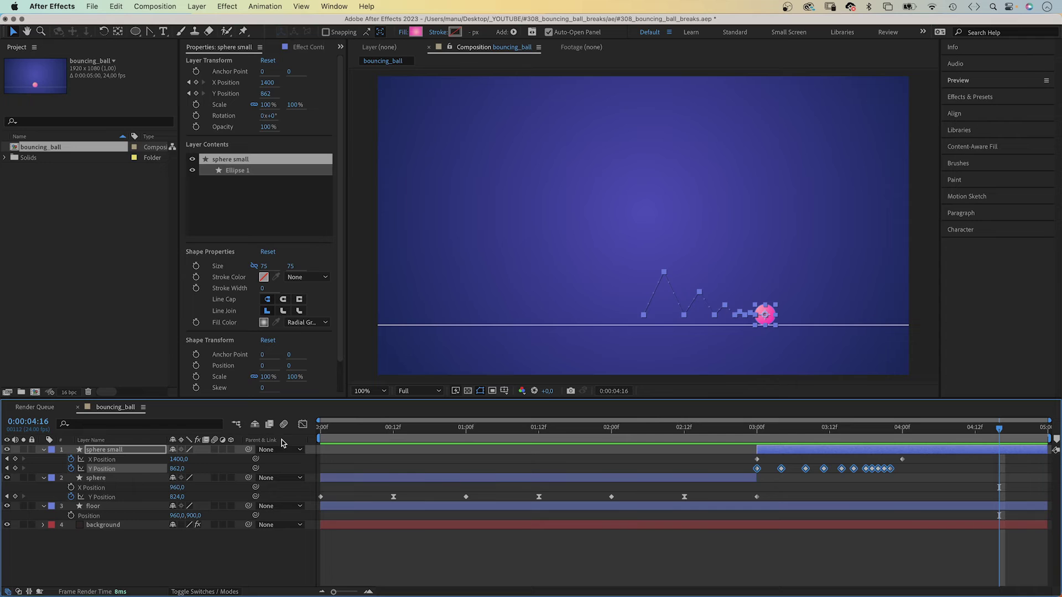
click(302, 424)
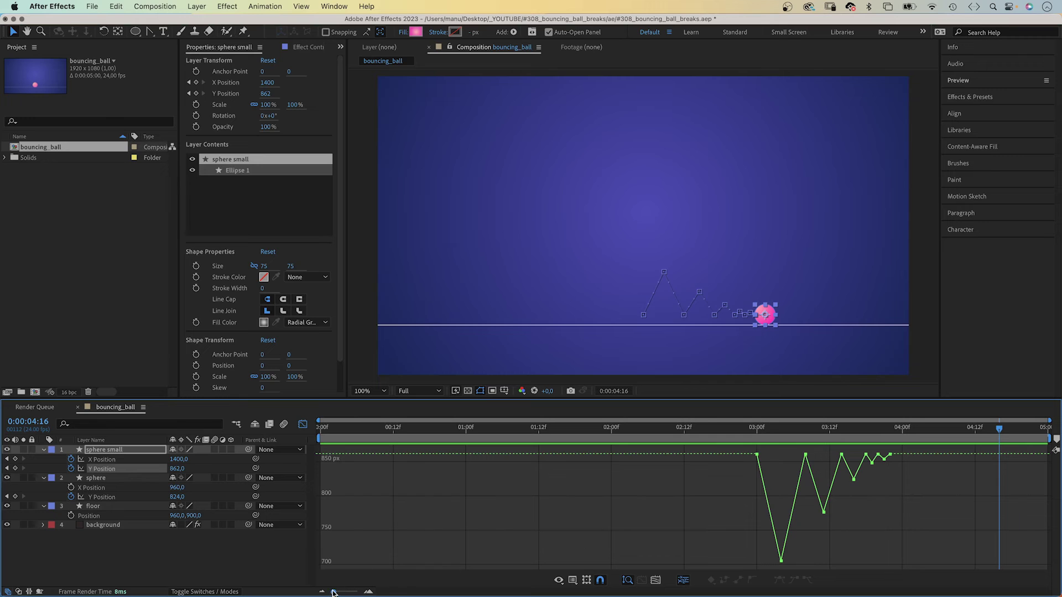
drag(333, 593, 350, 591)
Convert the five hop apex keyframes, including the 700 and 777 peaks, to smooth bezier curves
click(150, 31)
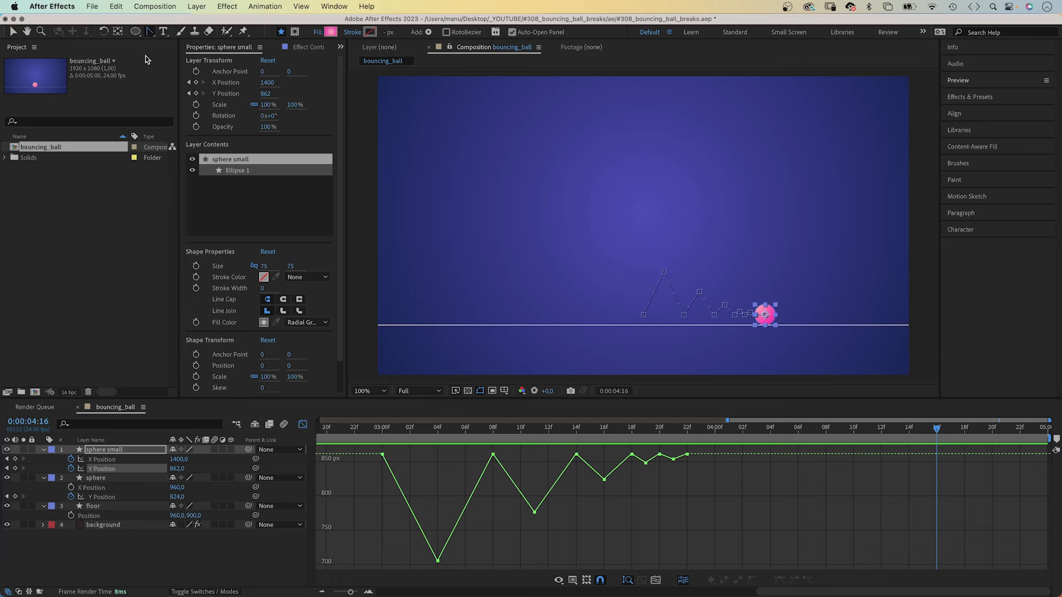
drag(437, 560, 483, 556)
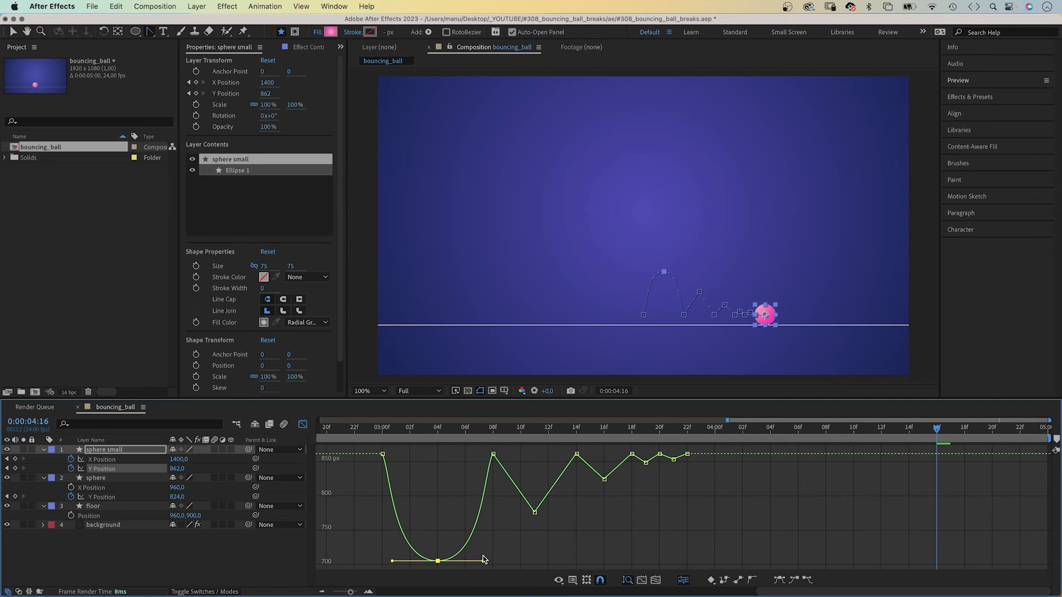
click(534, 513)
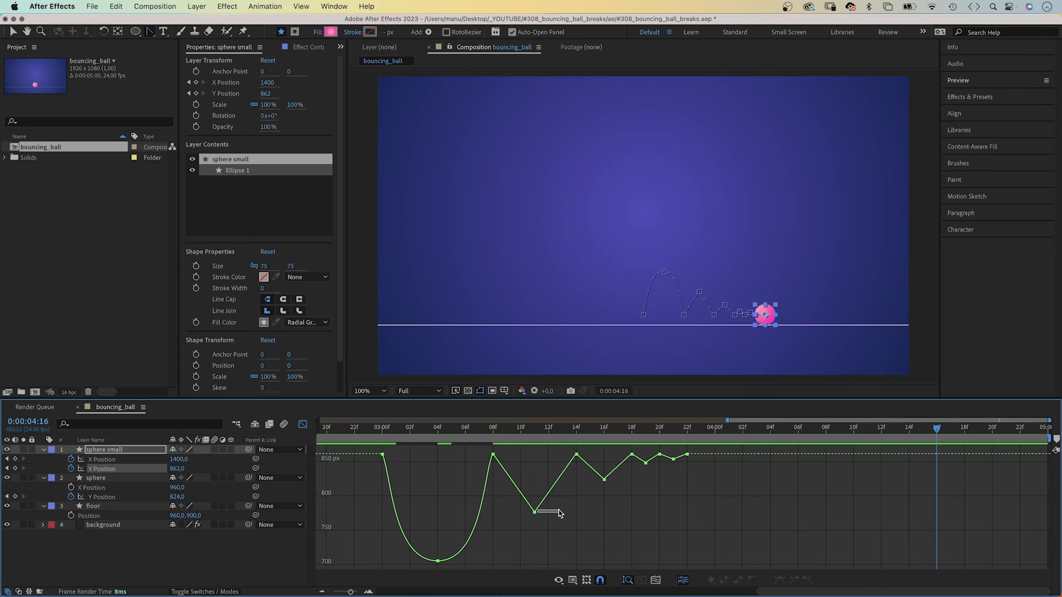
drag(535, 513, 567, 513)
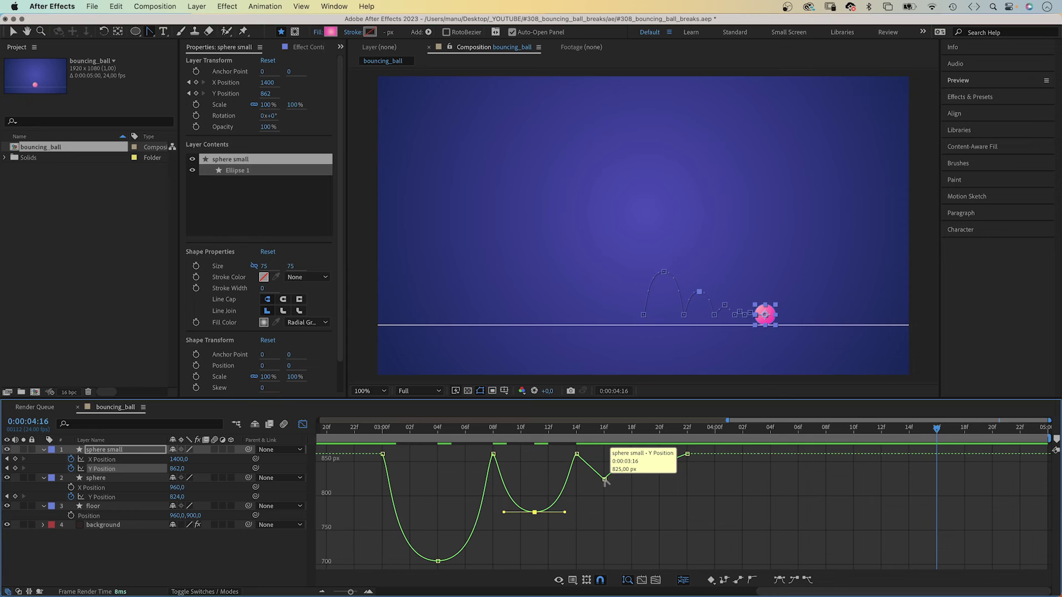
drag(605, 479, 620, 481)
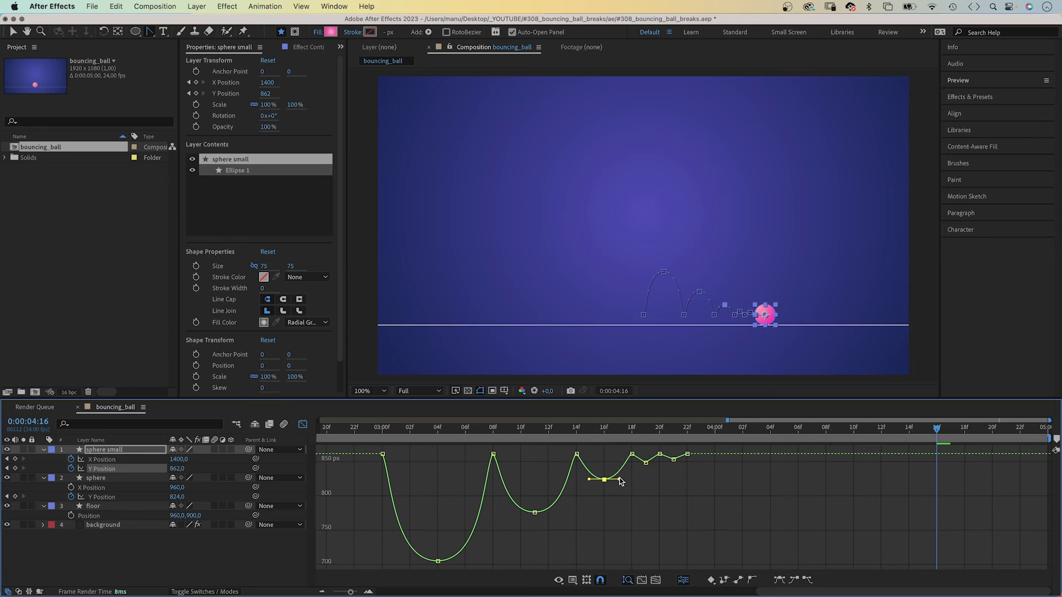
click(646, 463)
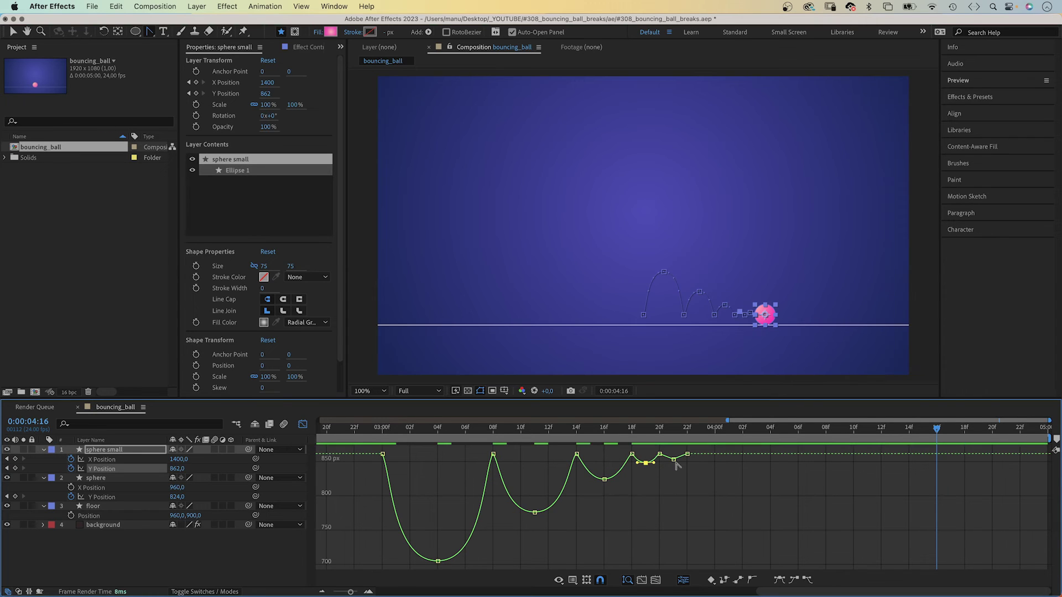
click(674, 459)
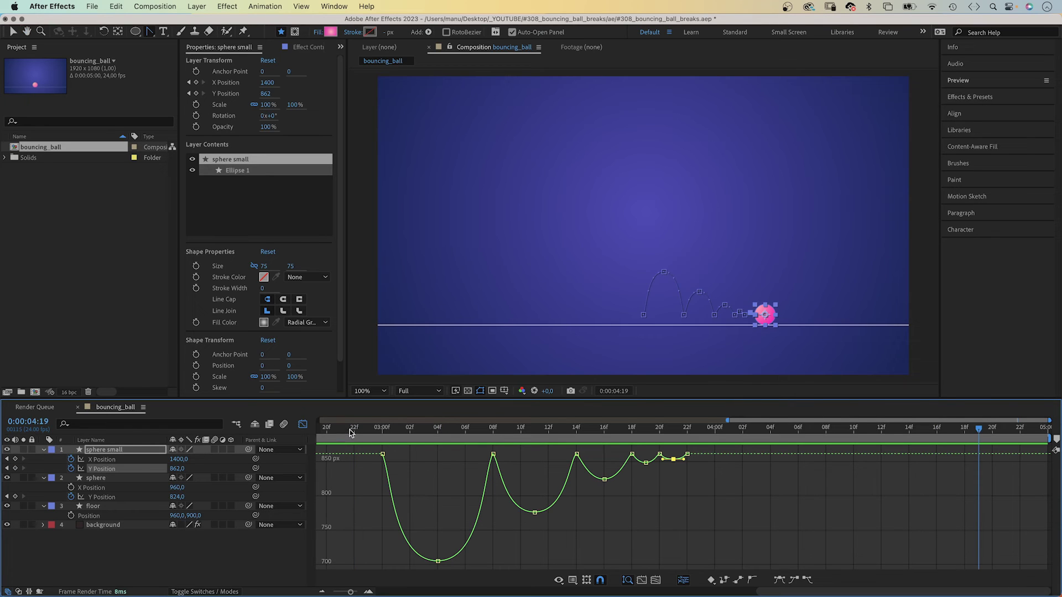
Replay the rounded hops and return to the full 0–5 s layer timeline
key(space)
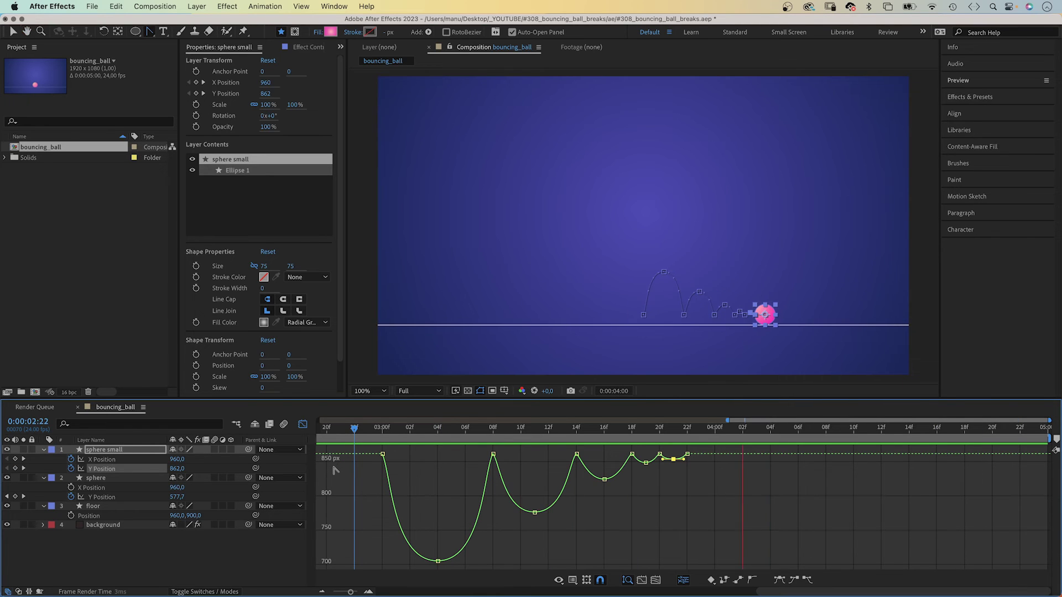
key(space)
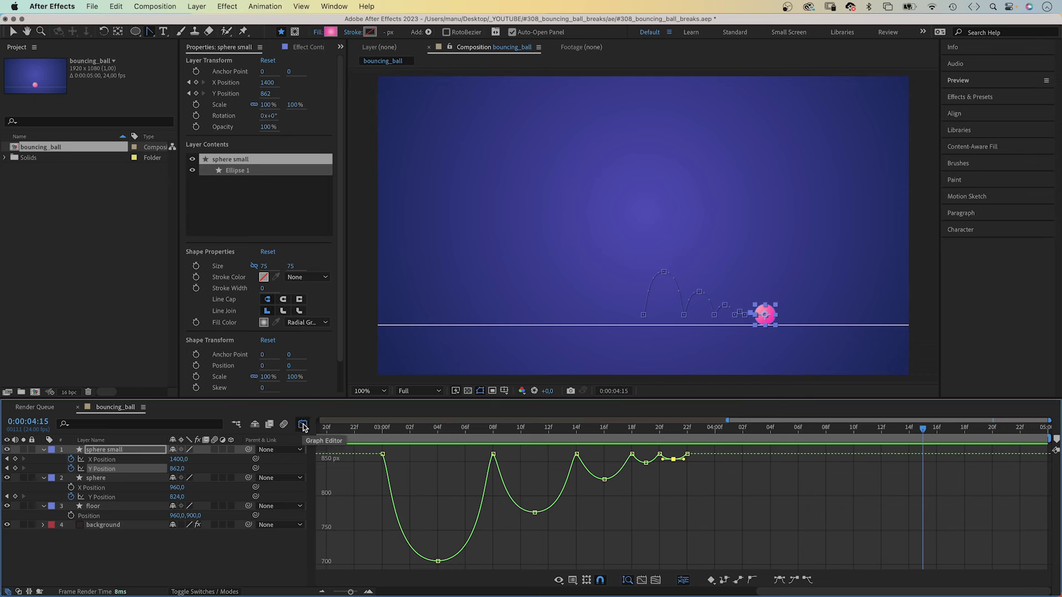
click(303, 424)
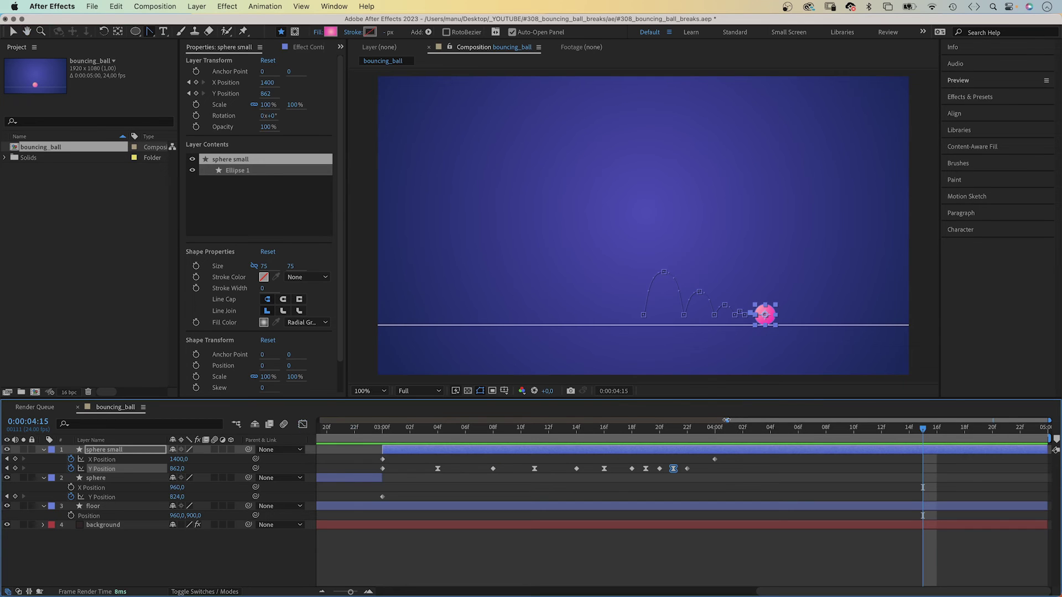
drag(726, 421, 319, 420)
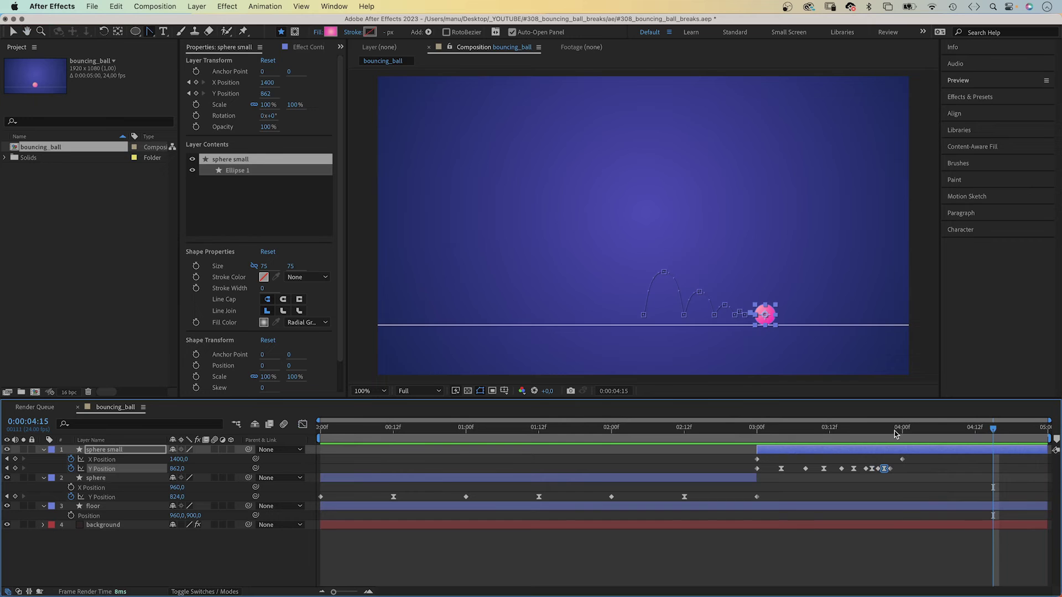
Key sphere small's X Position at 1446 at 4:12 and preview the drift from 3:00
drag(896, 433, 974, 432)
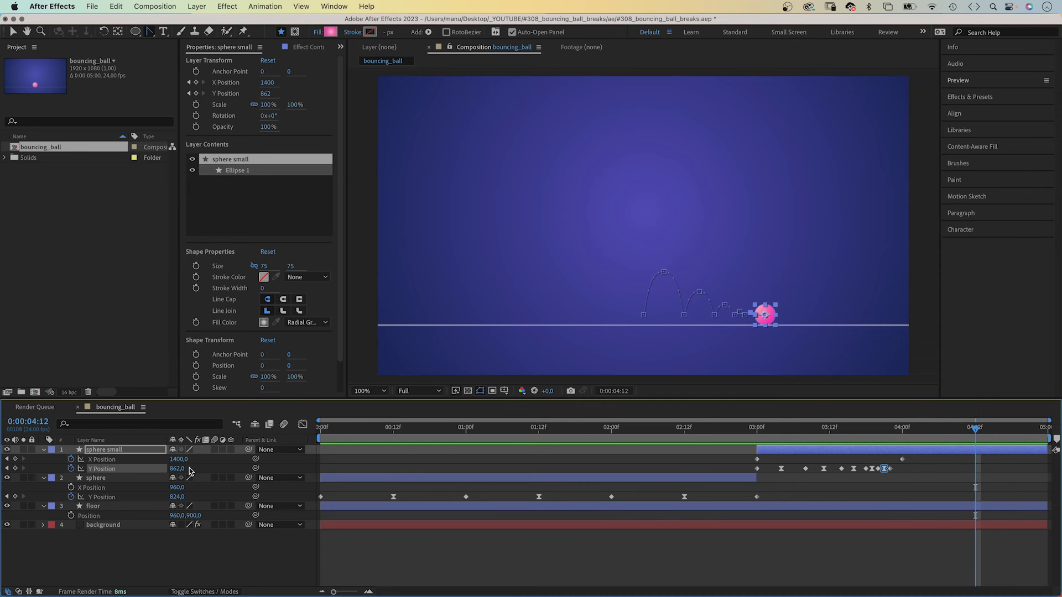
drag(175, 462, 201, 462)
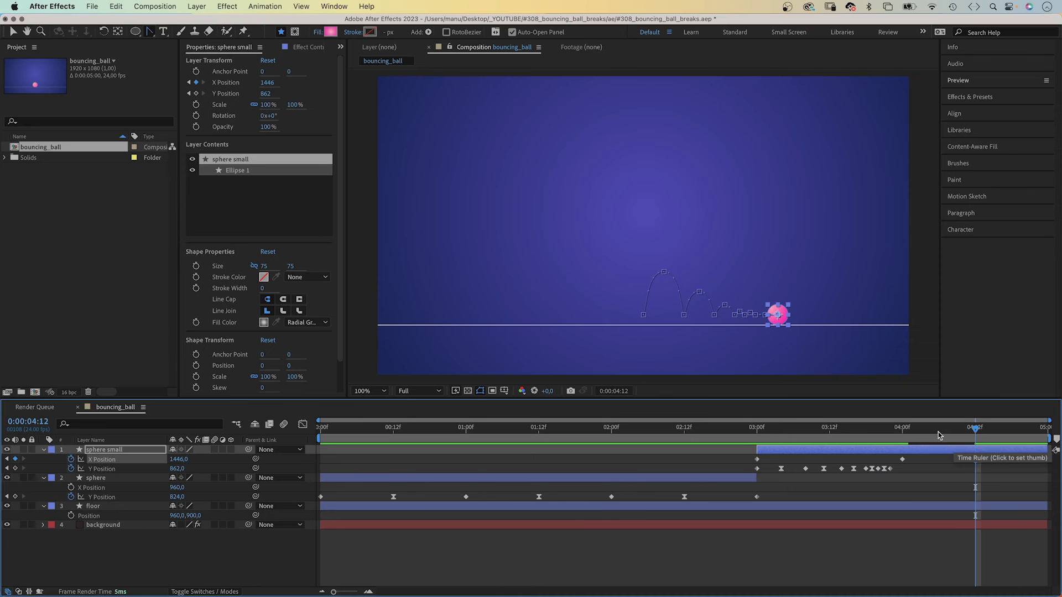
drag(883, 432, 756, 449)
key(space)
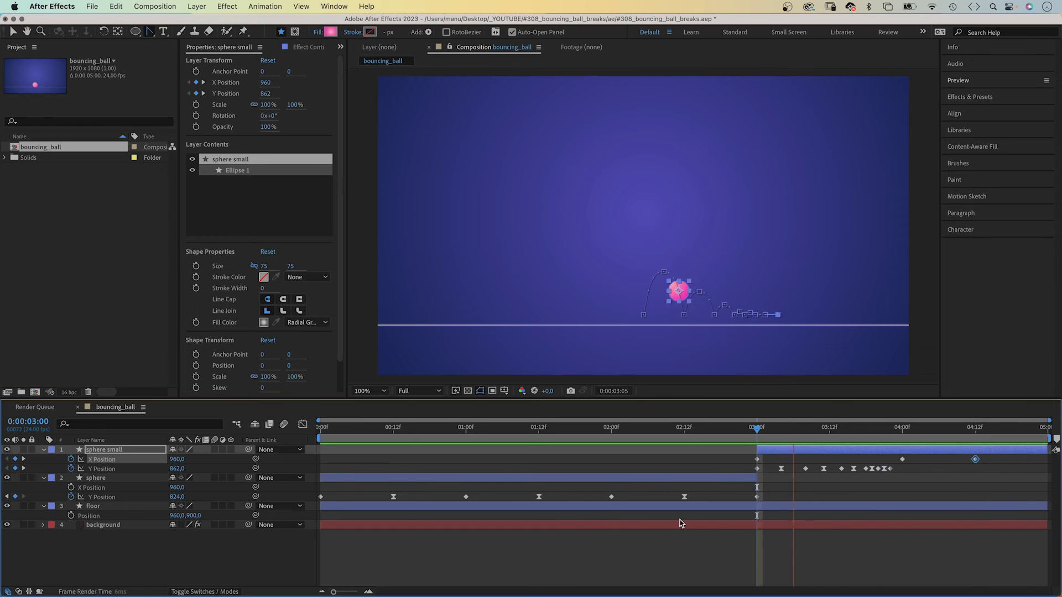
key(space)
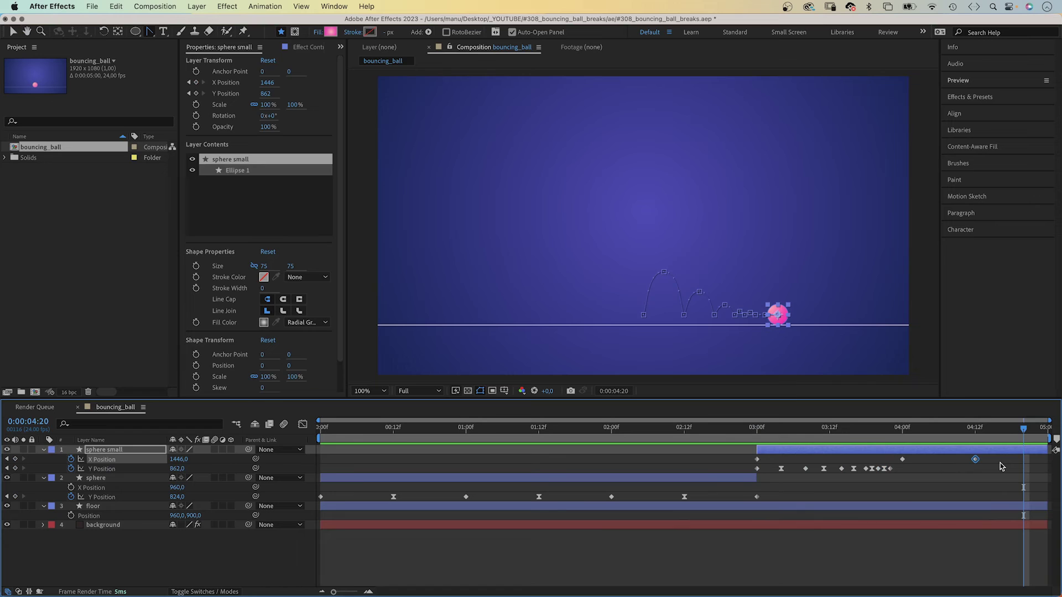
Drag out the 4:12 X Position keyframe's bezier handle to ease in, previewing from 2:20
drag(1001, 457, 889, 464)
click(303, 424)
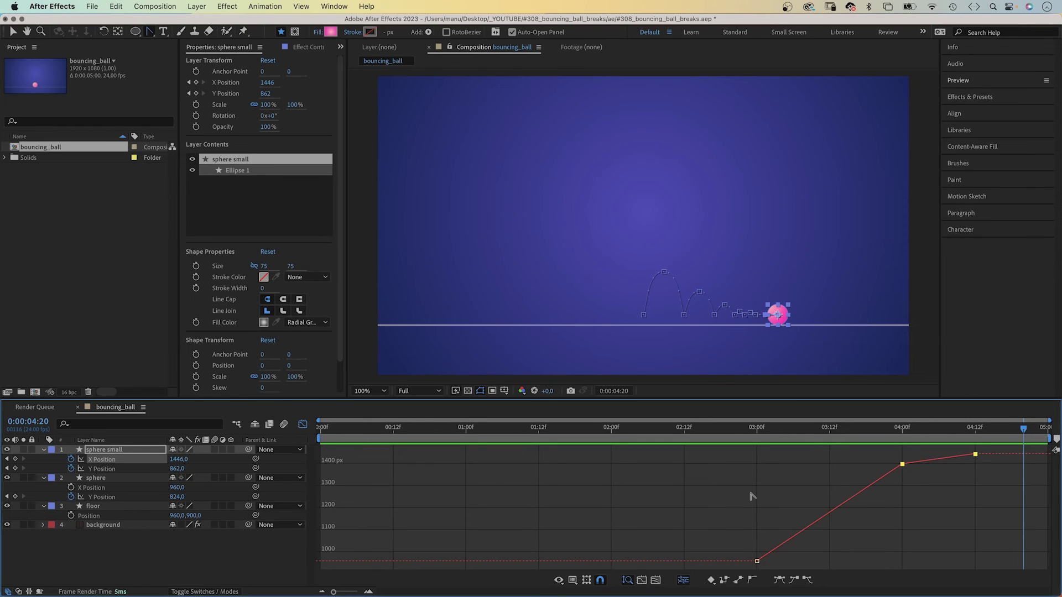
mouse_move(976, 456)
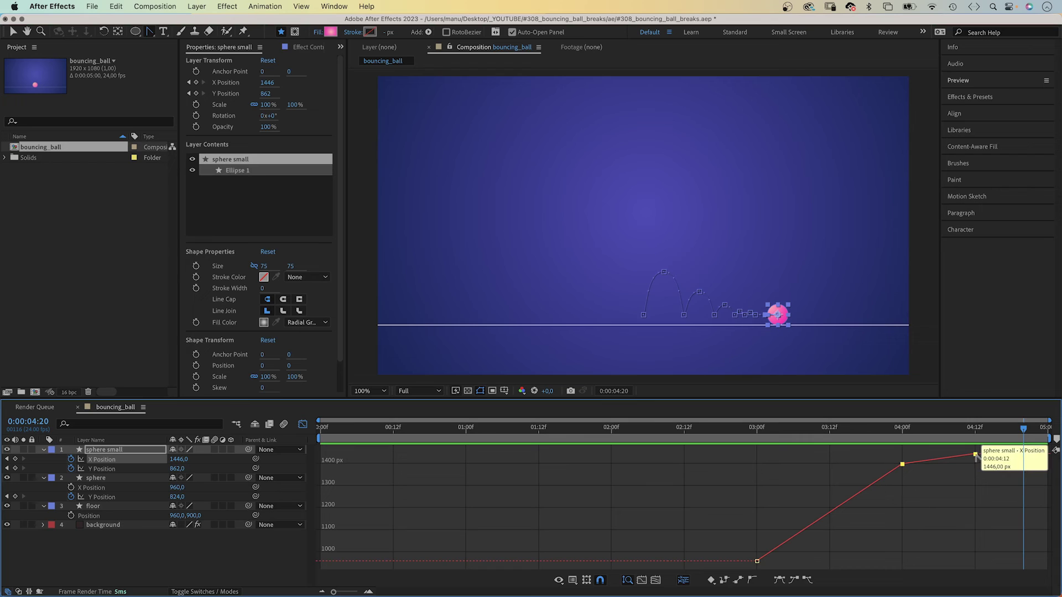
drag(975, 454, 913, 457)
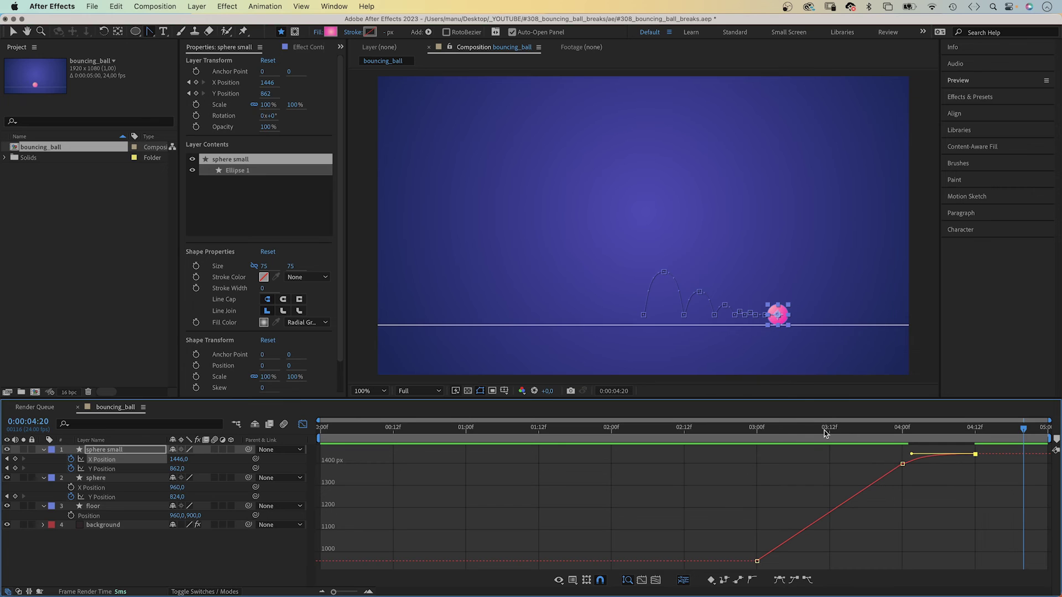
drag(824, 430, 732, 433)
key(space)
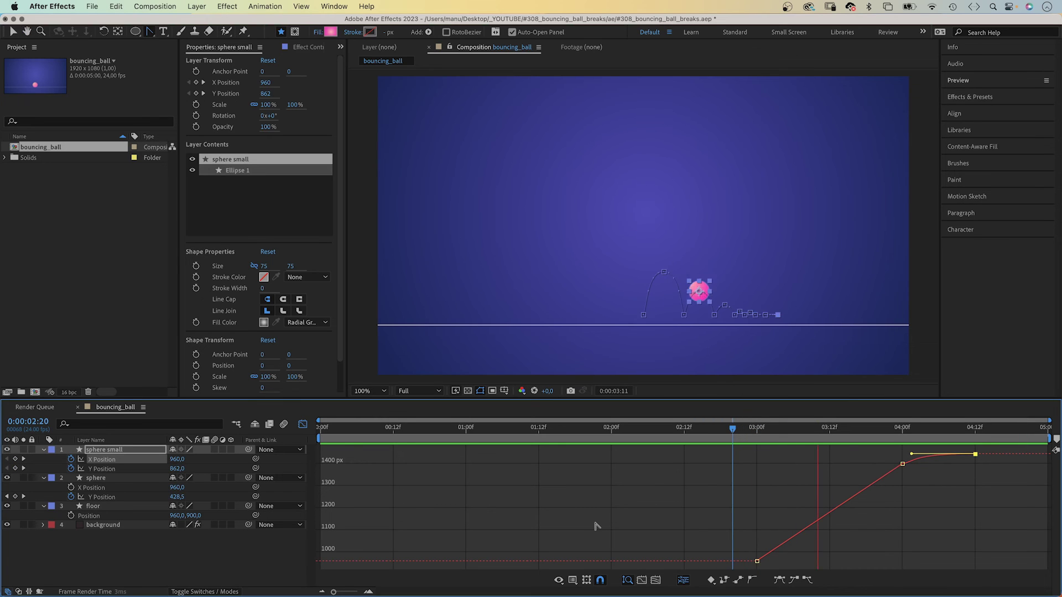
key(space)
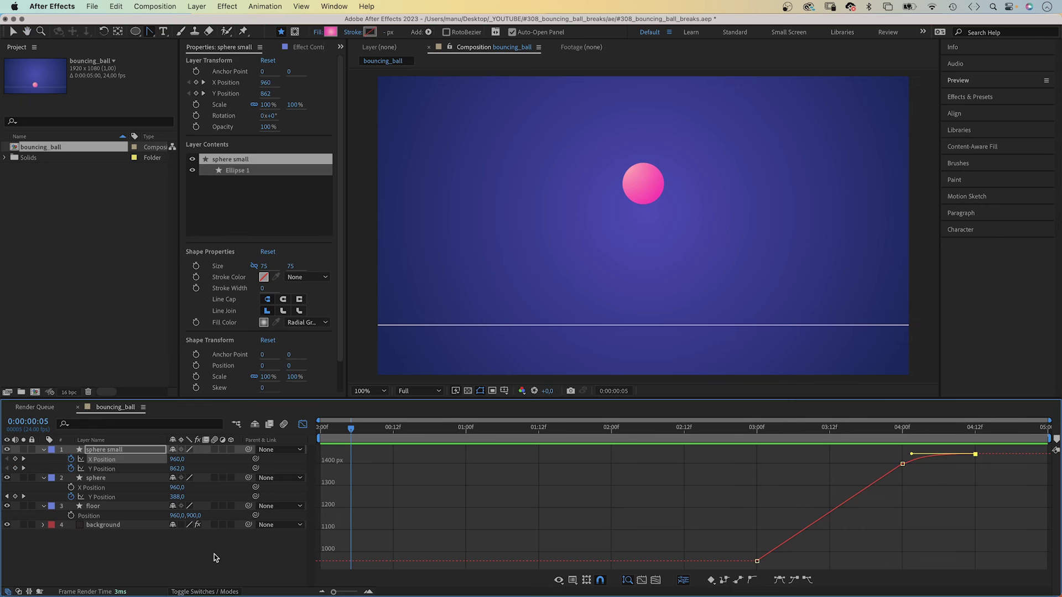
Return to the layer bars view and play the whole animation from the start
click(216, 557)
click(302, 424)
key(Home)
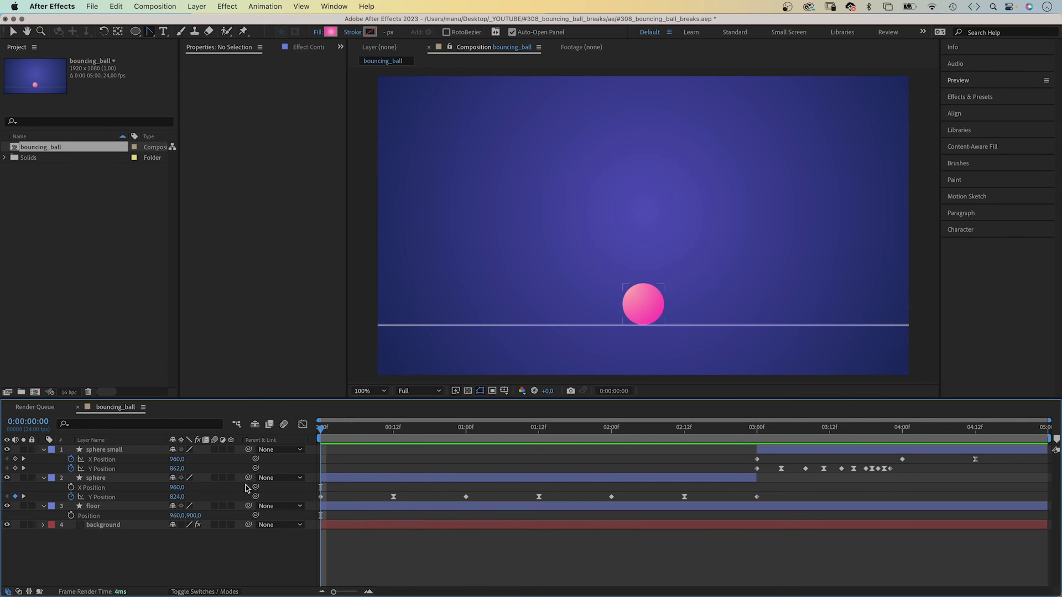
key(space)
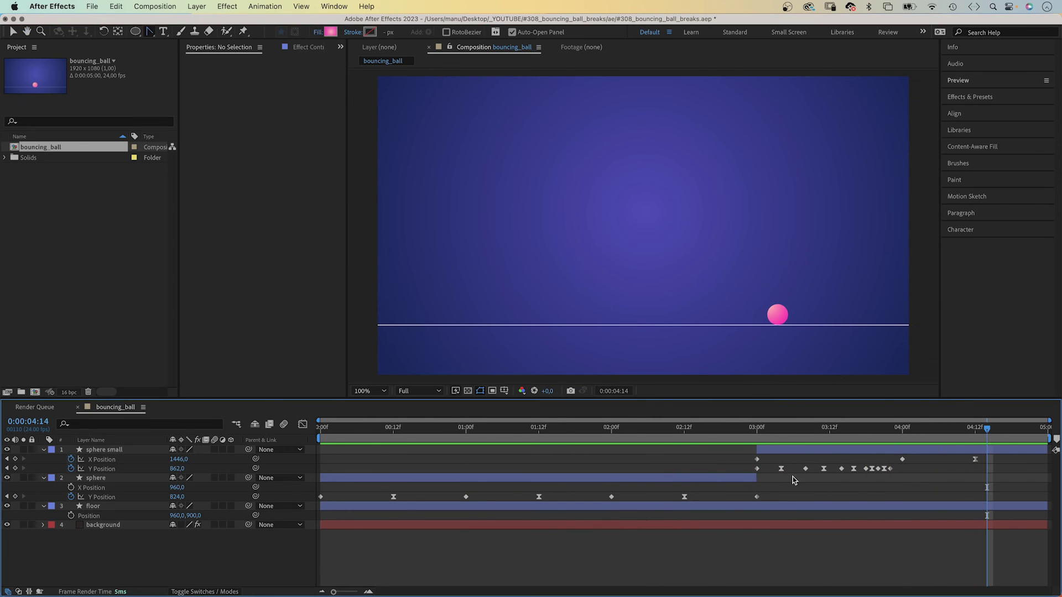
Duplicate sphere small as sphere small 2 and add a Y Position keyframe at 4:12
click(793, 453)
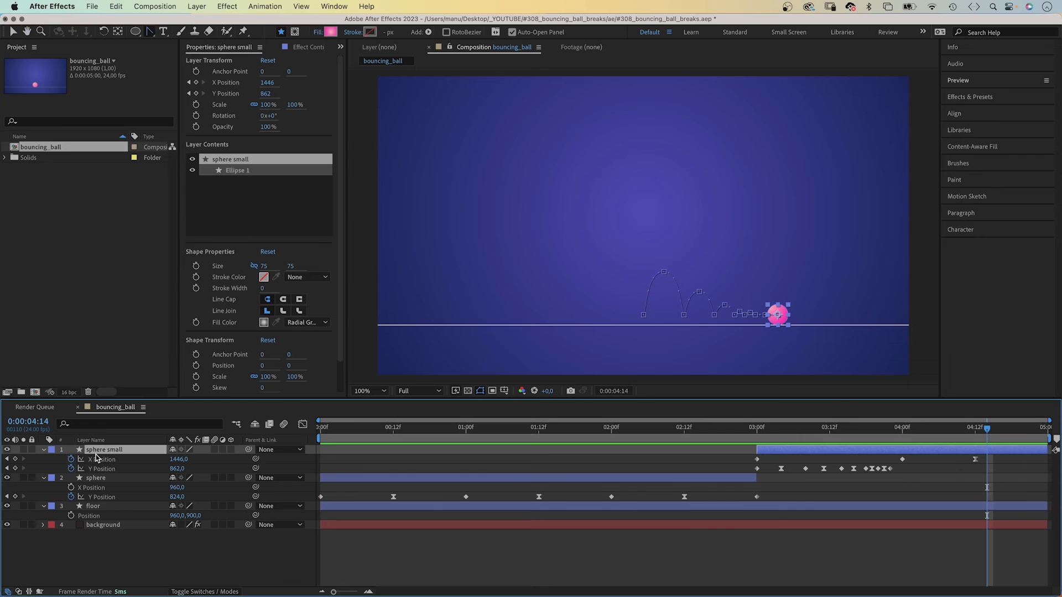
key(super+d)
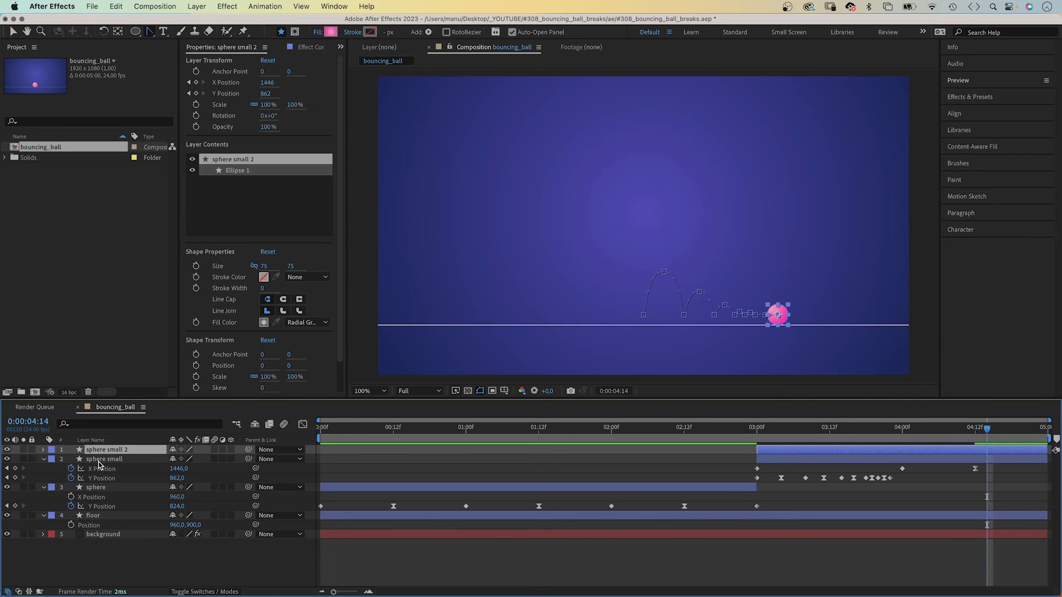
key(u)
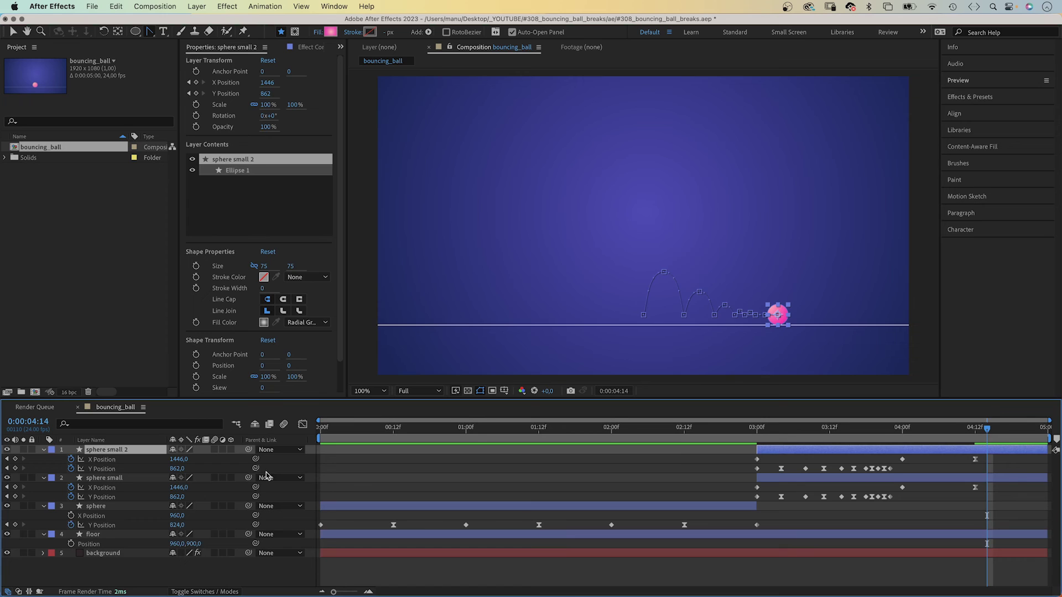
click(972, 432)
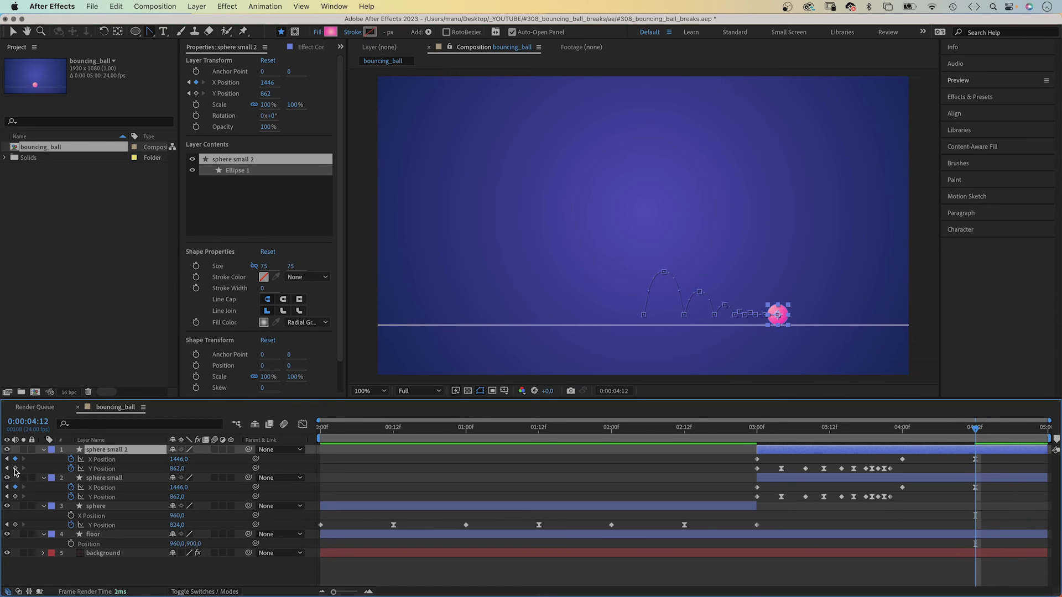
click(15, 469)
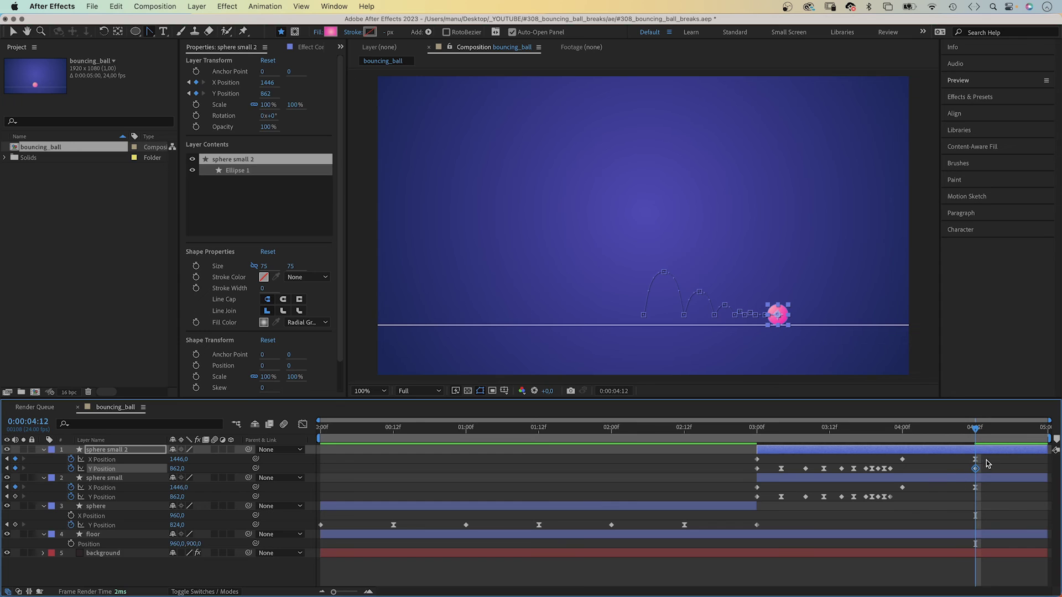
Stretch sphere small 2's keyframes toward 5:00, shift the layer slightly later, and preview
drag(994, 479, 762, 443)
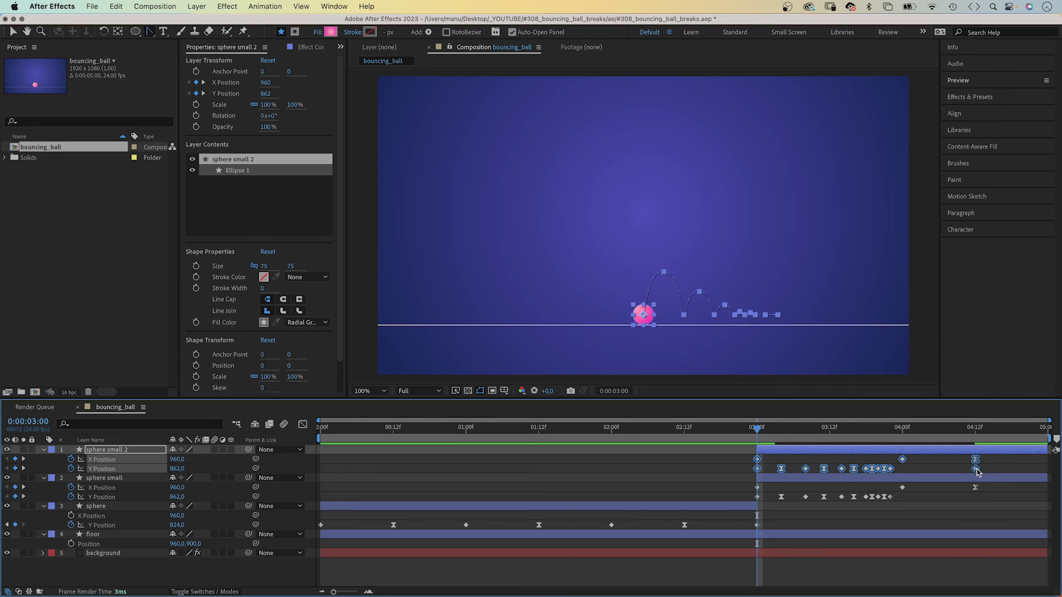
drag(976, 469, 1008, 472)
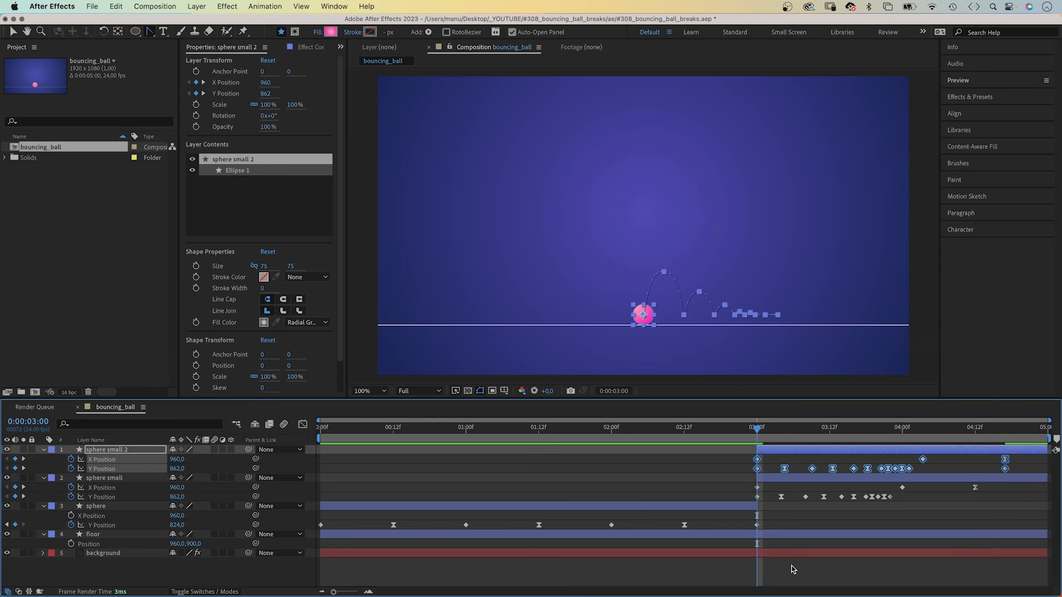
click(737, 470)
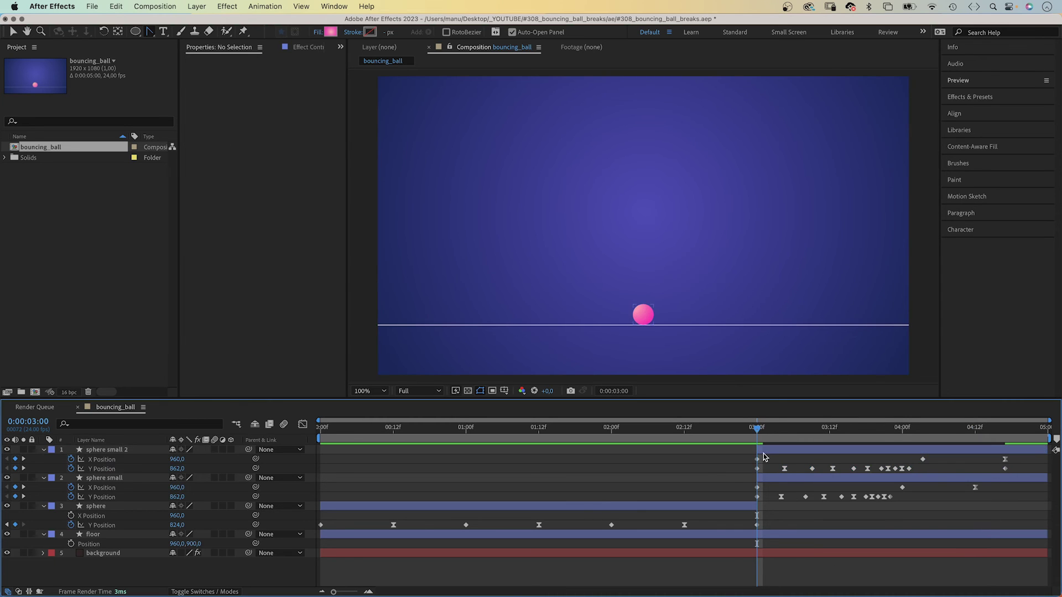
drag(767, 454, 772, 454)
click(699, 493)
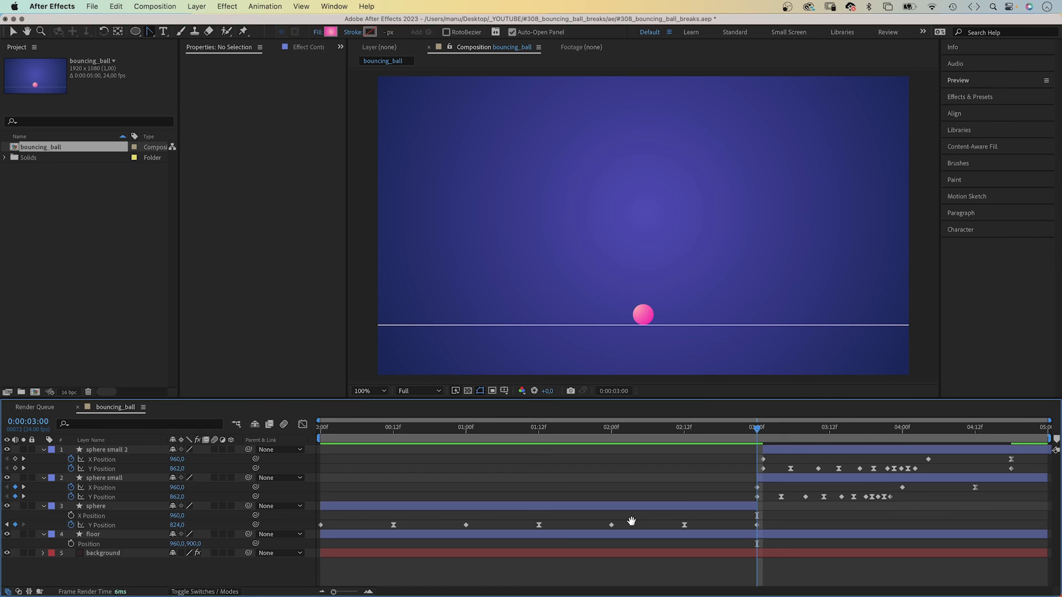
key(space)
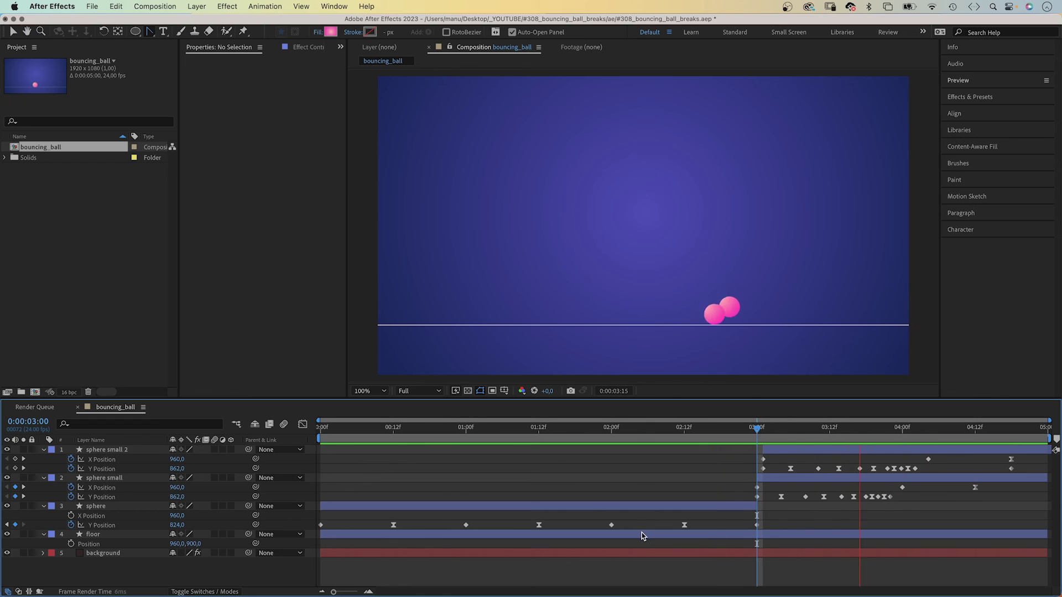
click(800, 453)
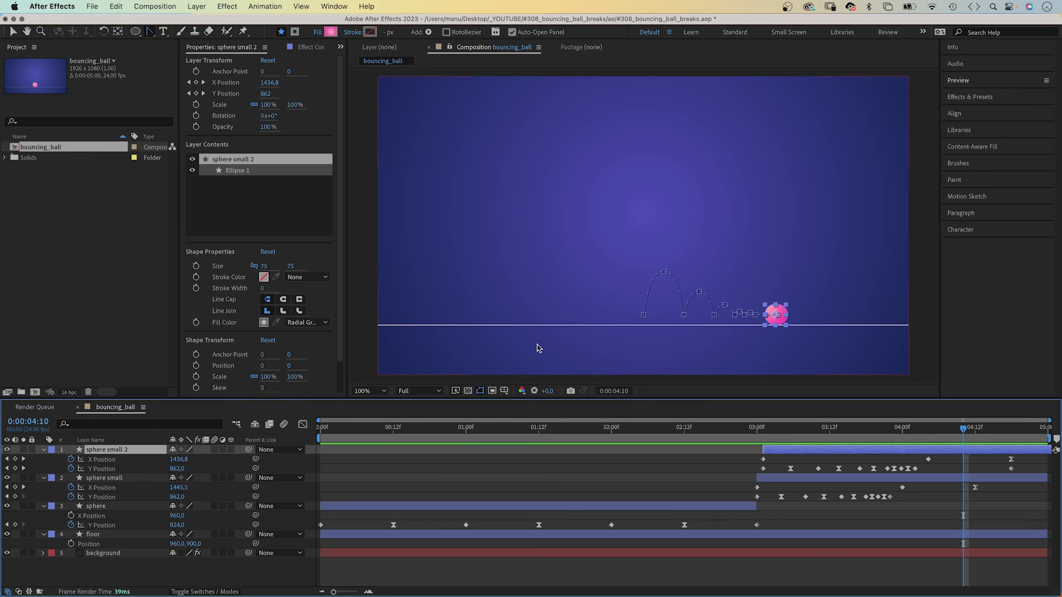
drag(823, 439, 757, 445)
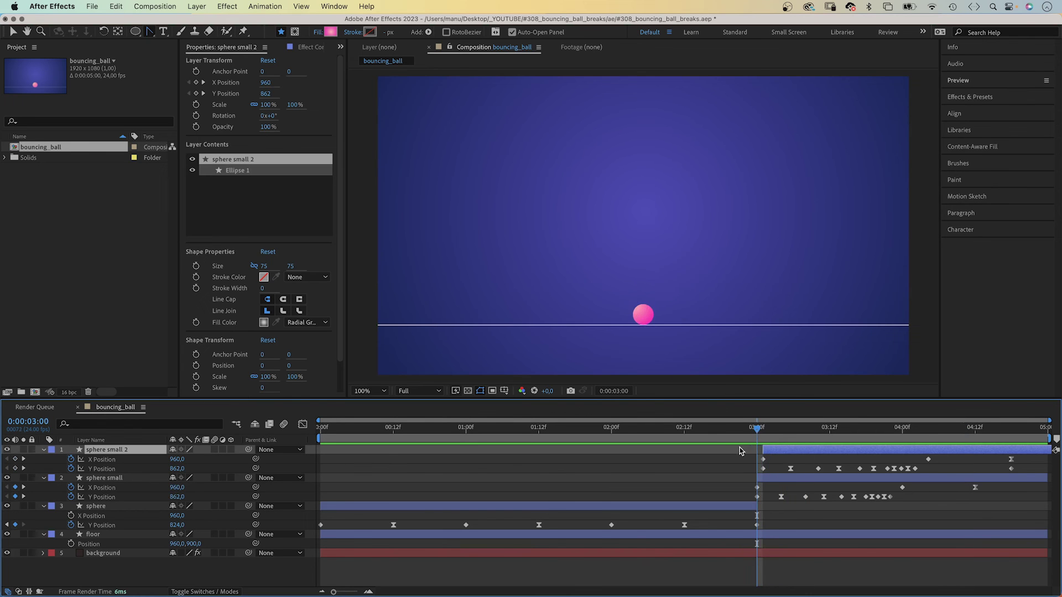
Add a Null Object trimmed to start at 3:01 and parent sphere small 2 to Null 2
click(195, 6)
mouse_move(197, 21)
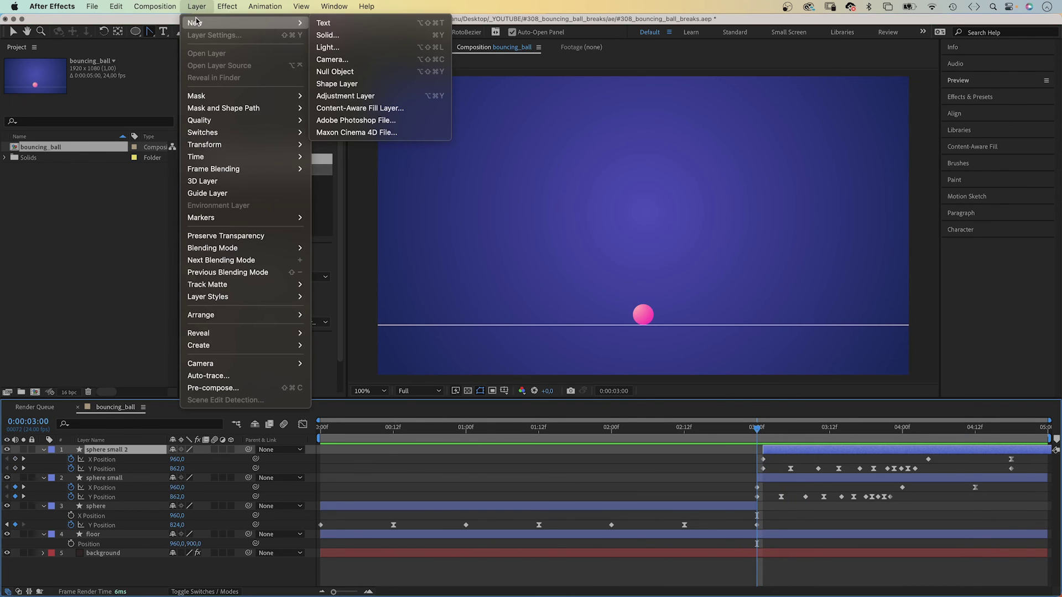
click(366, 76)
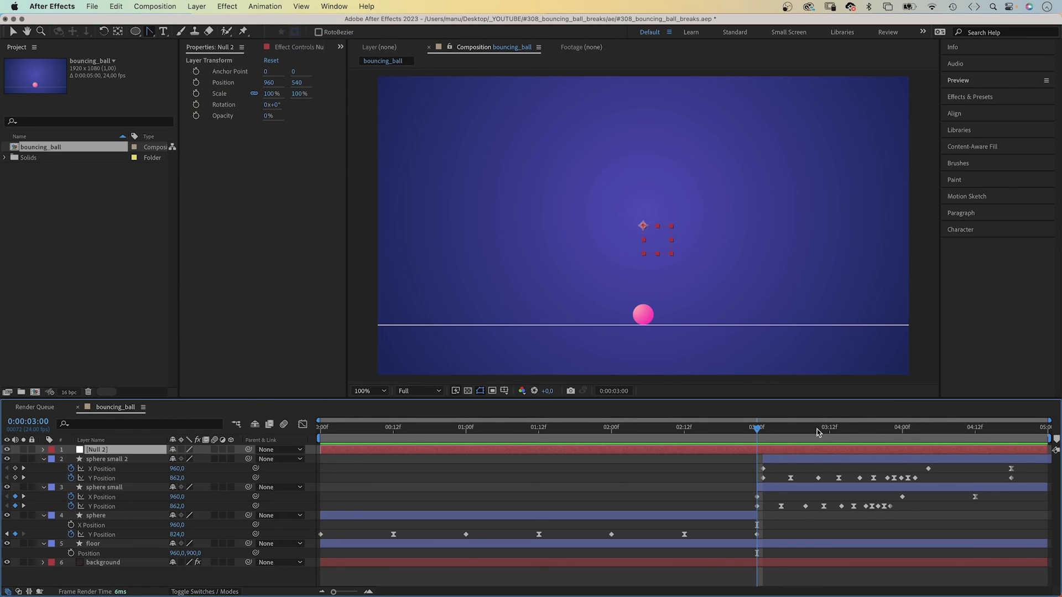
drag(751, 431, 760, 443)
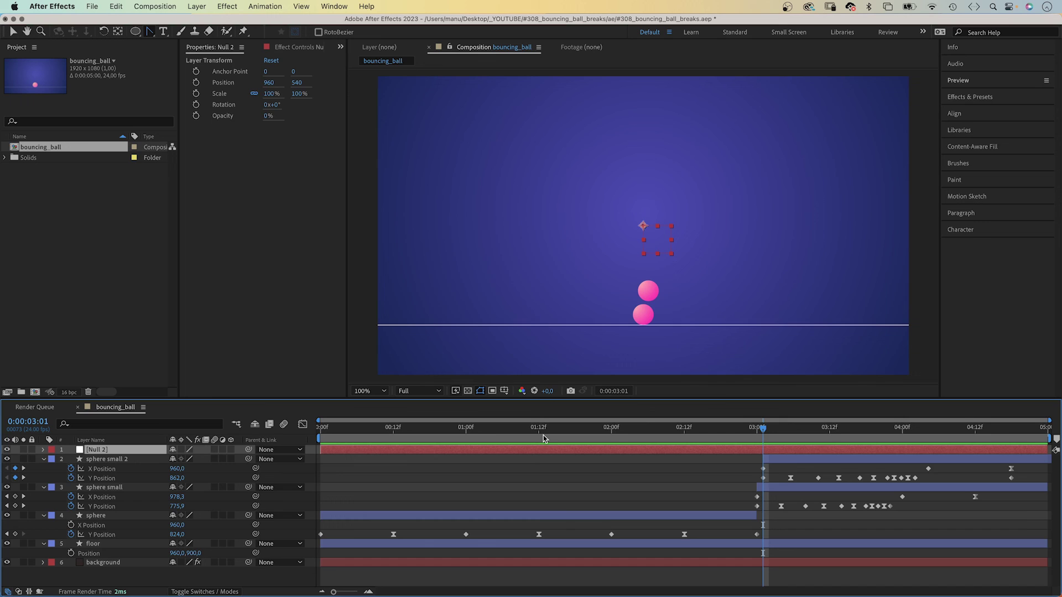
drag(322, 452, 766, 461)
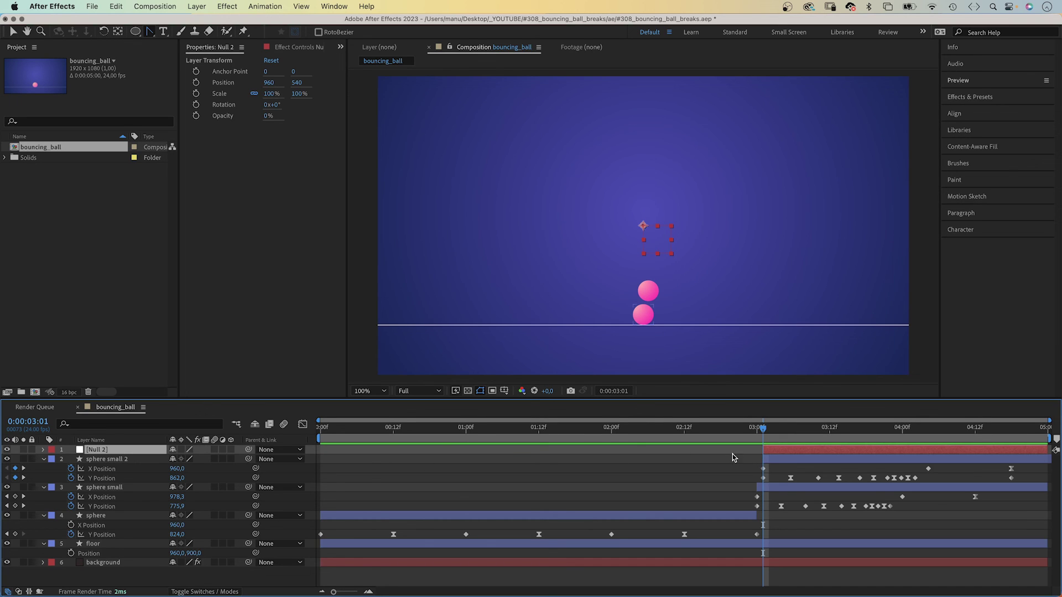
click(115, 460)
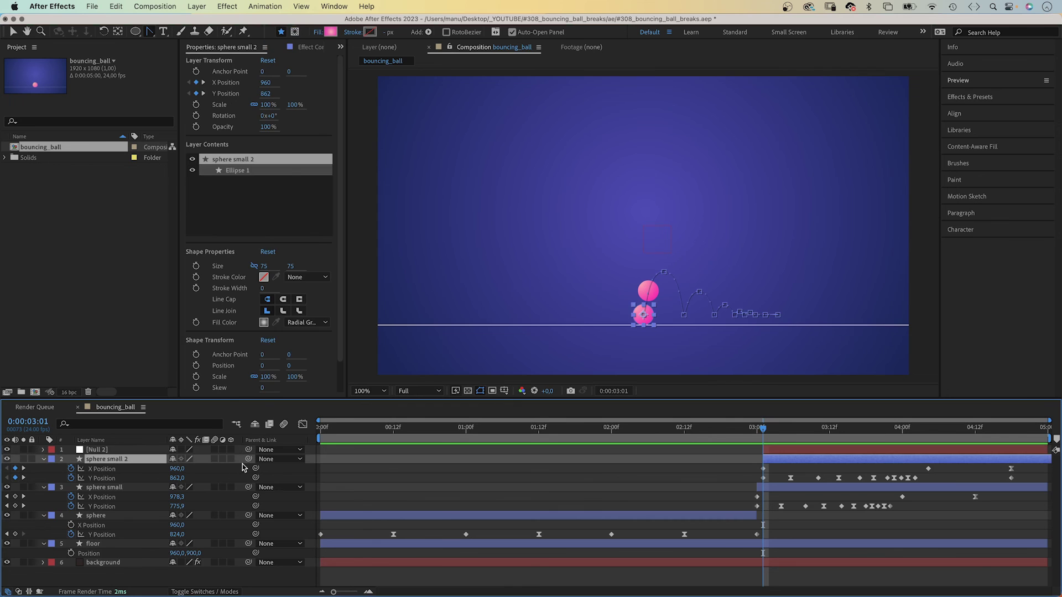
drag(228, 463, 110, 452)
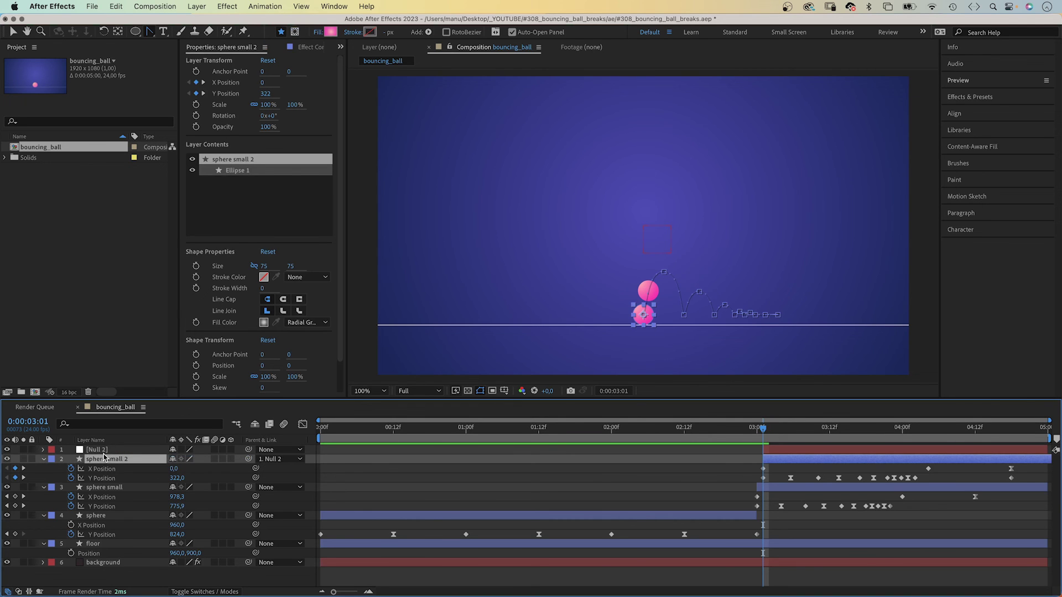
Enable 3D on sphere small 2 and set Null 2's Y Rotation to 180°
click(231, 460)
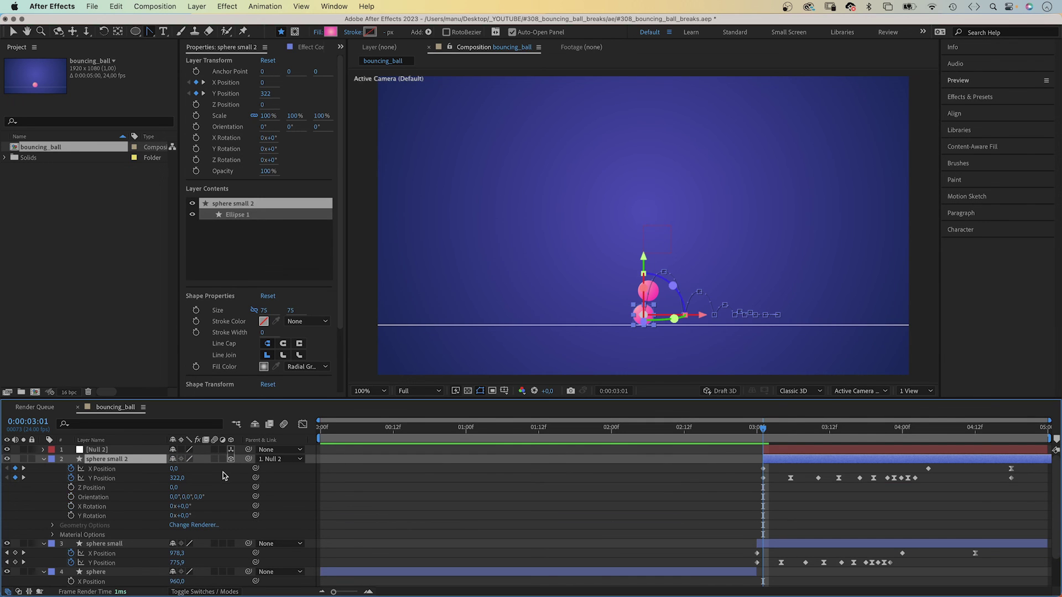
click(96, 450)
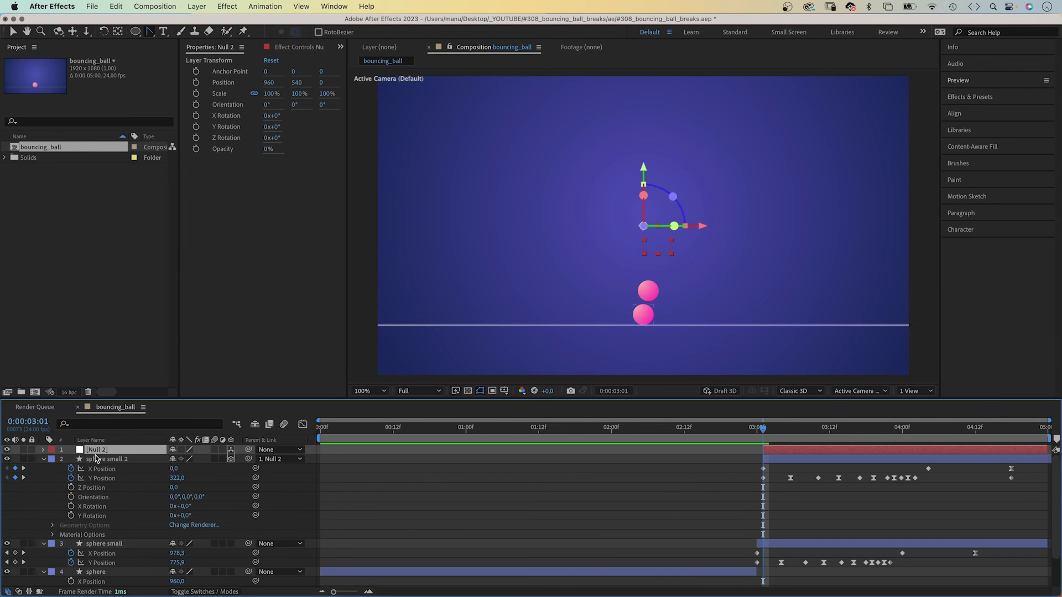
key(r)
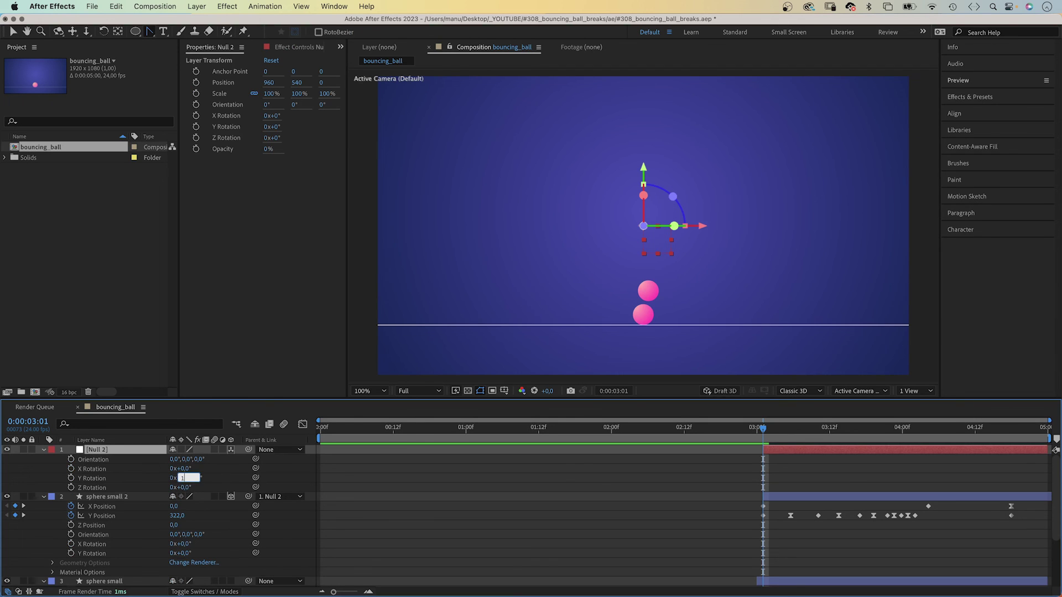
key(Return)
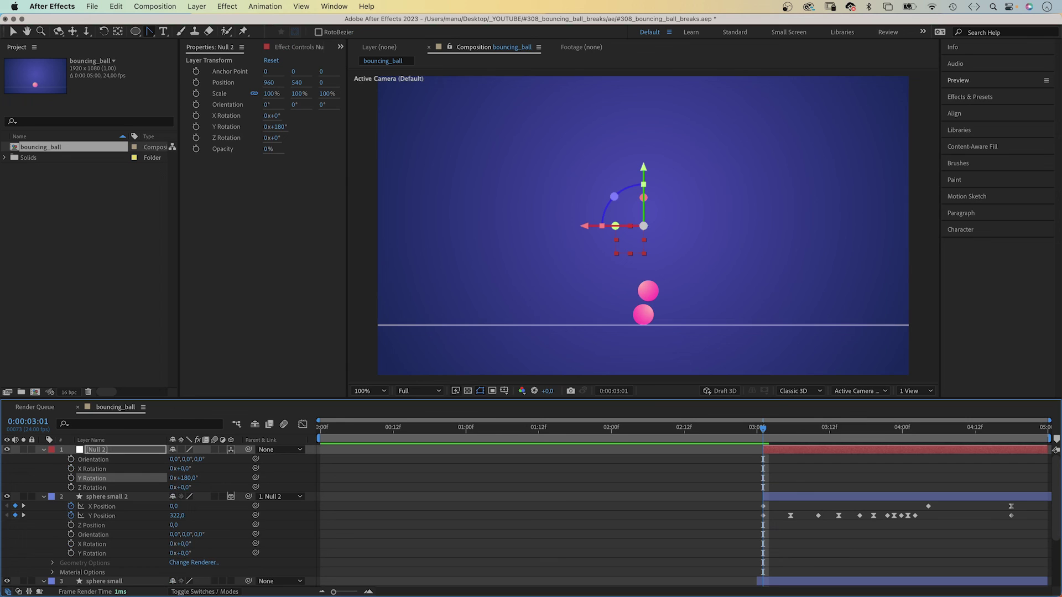
Preview the mirrored leftward bounce from 2:19, then reselect Null 2
drag(743, 433, 728, 434)
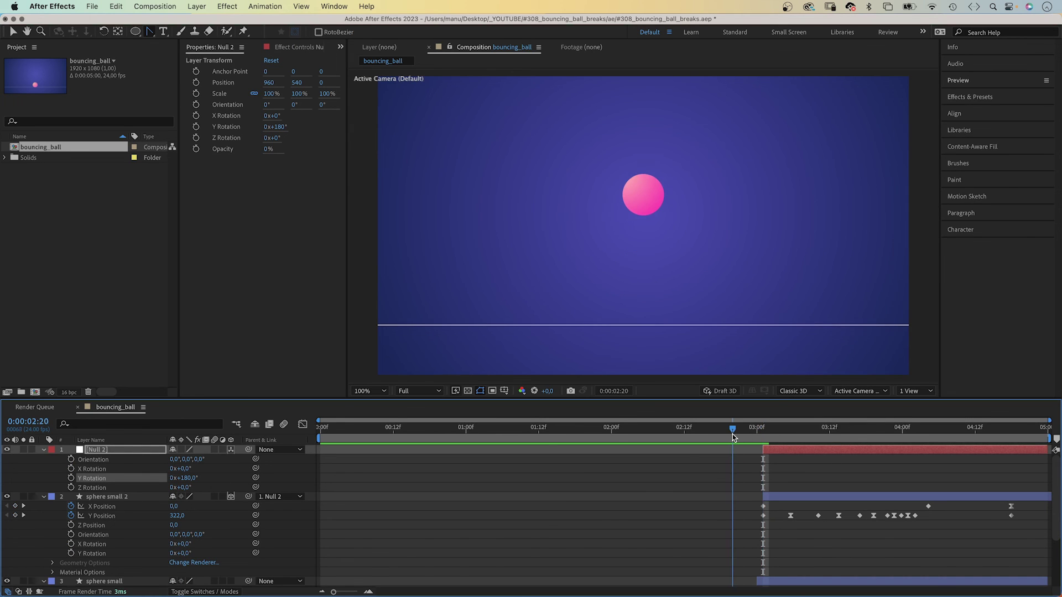
key(space)
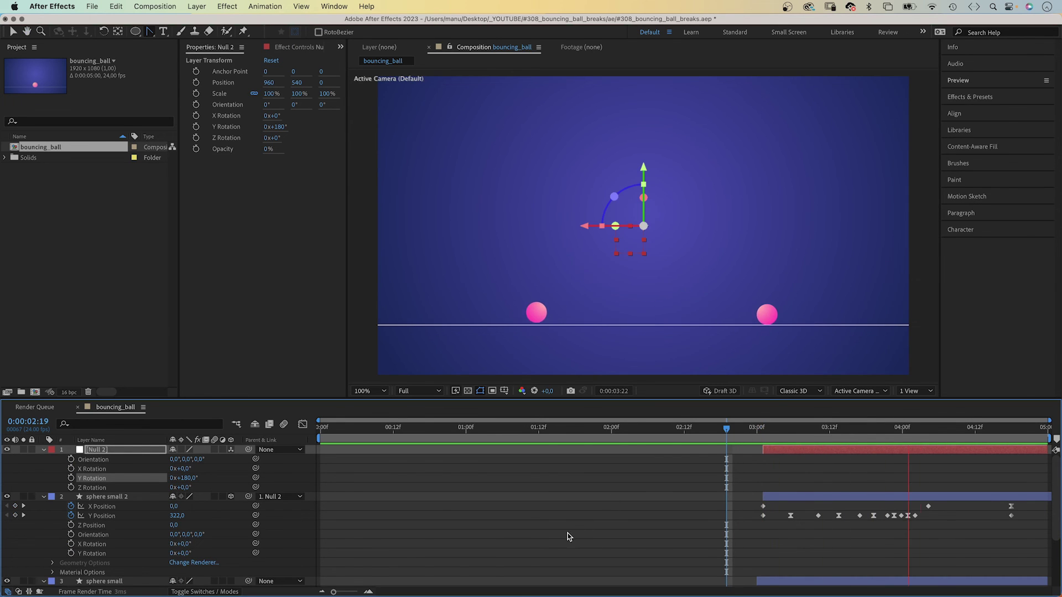
click(567, 534)
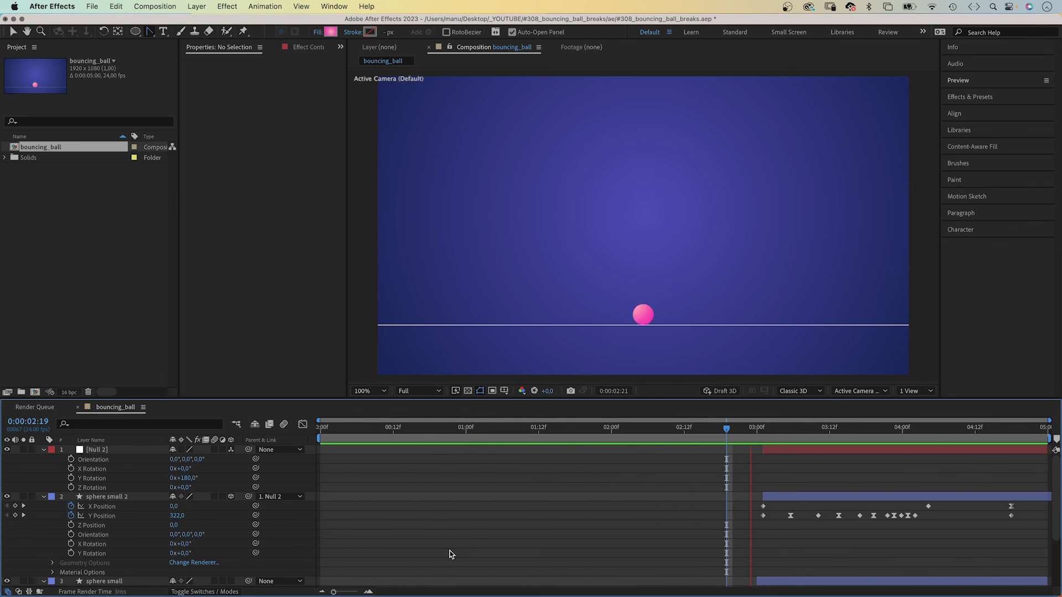
key(space)
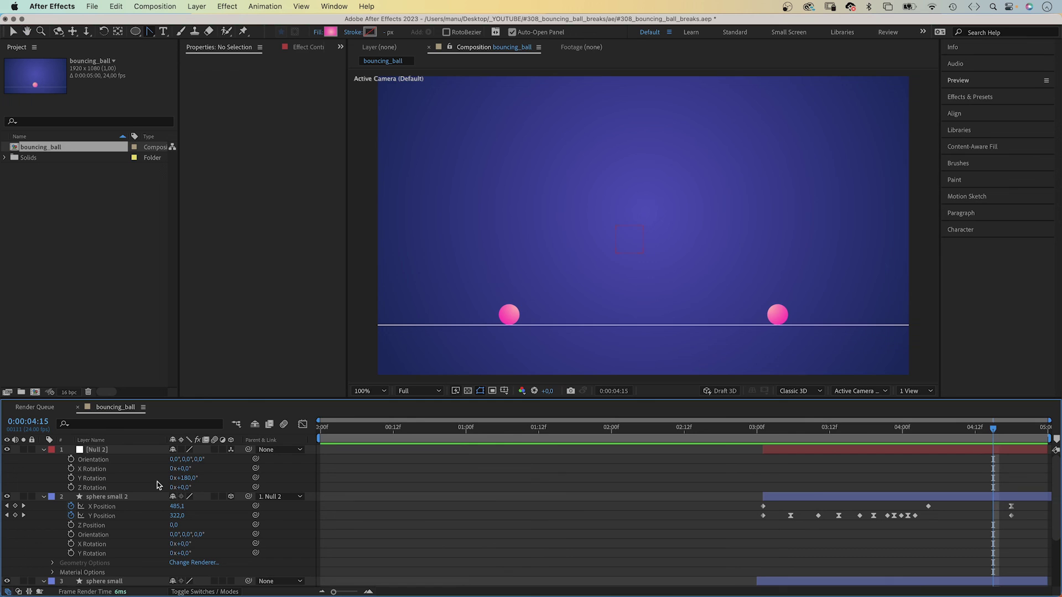
click(105, 452)
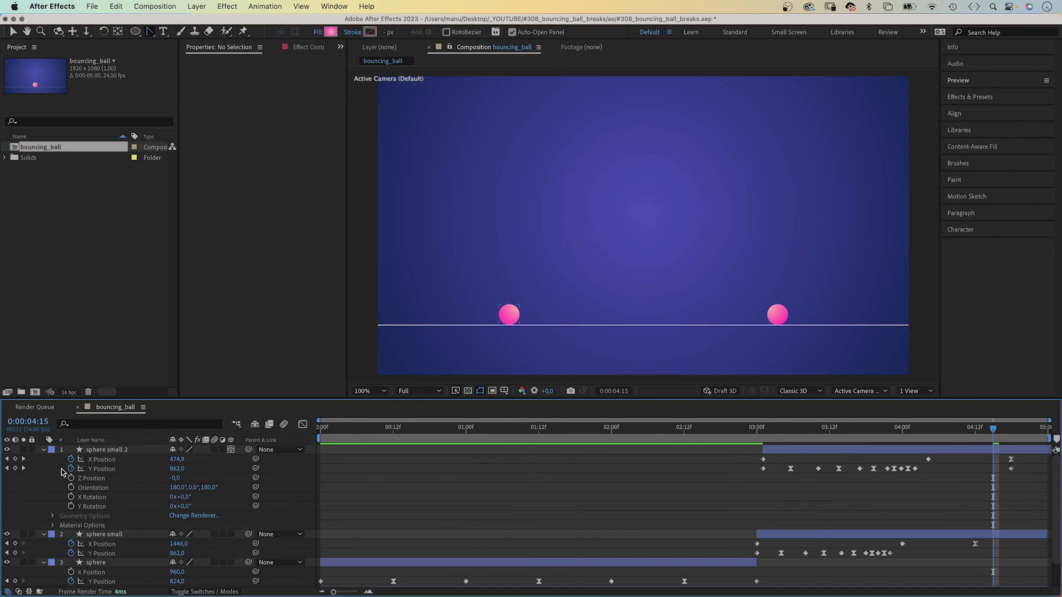
click(323, 428)
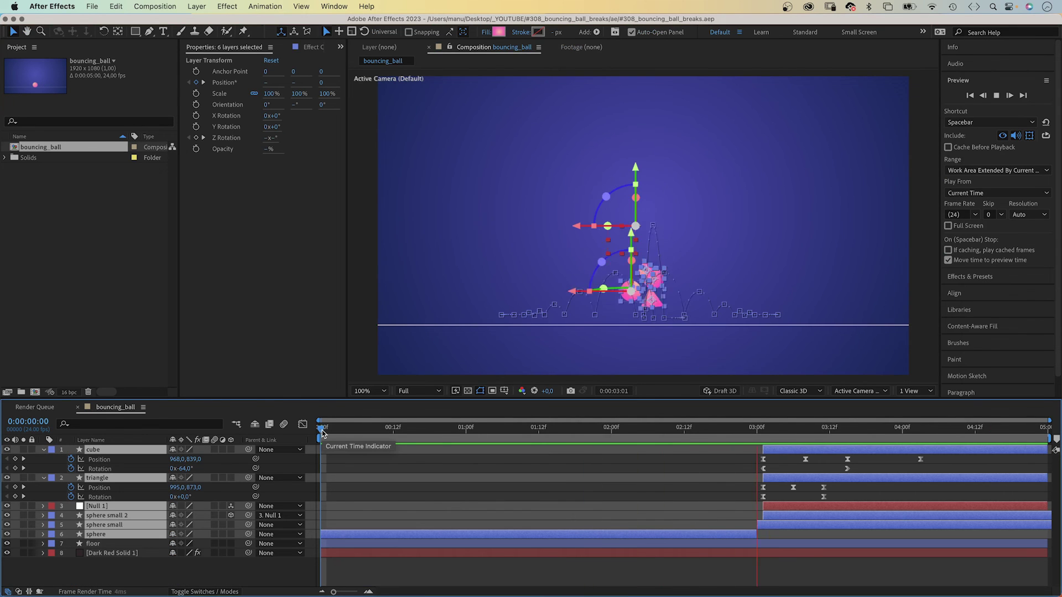